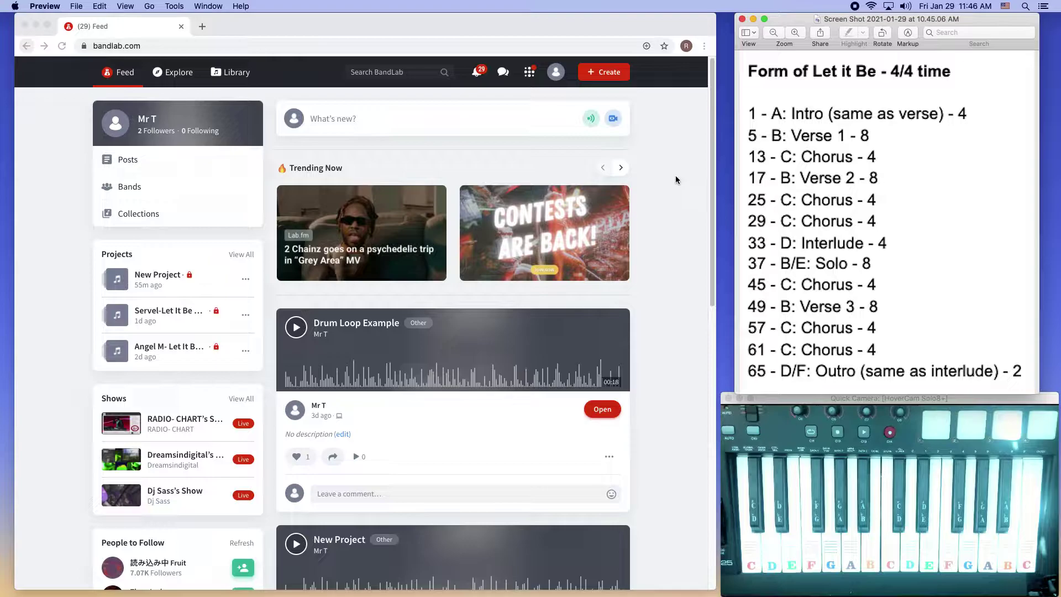
Step: Create a new project with a Voice/Mic track and record a clip about one bar long from the start
left_click(607, 75)
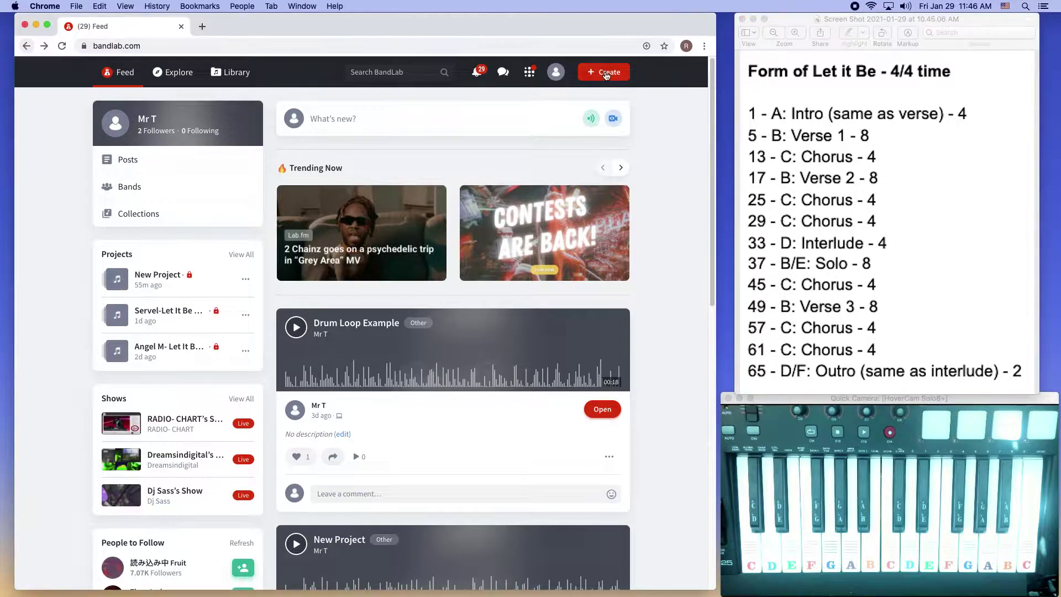
left_click(606, 75)
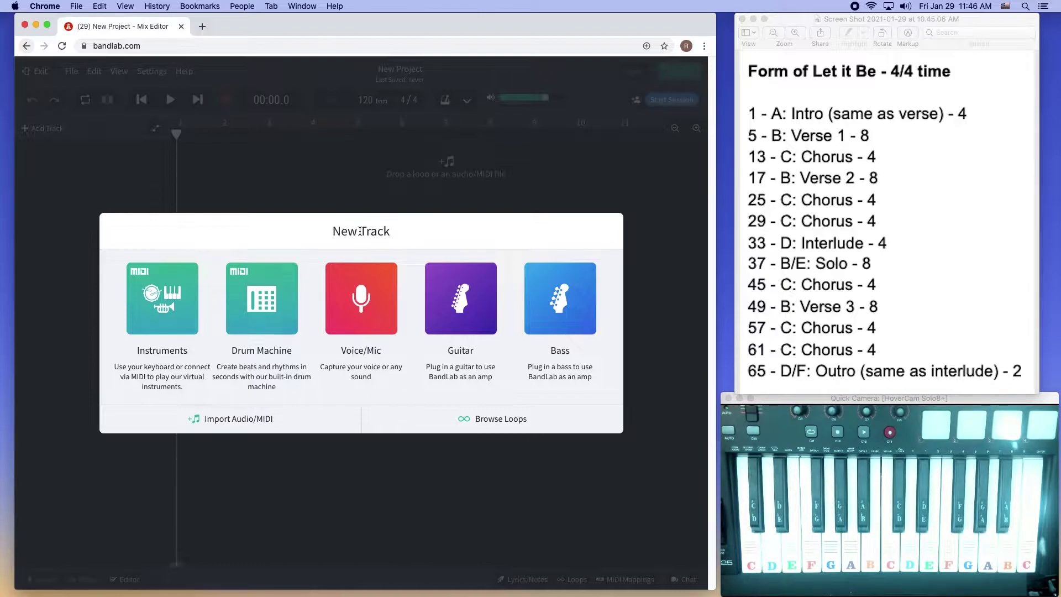
left_click(367, 305)
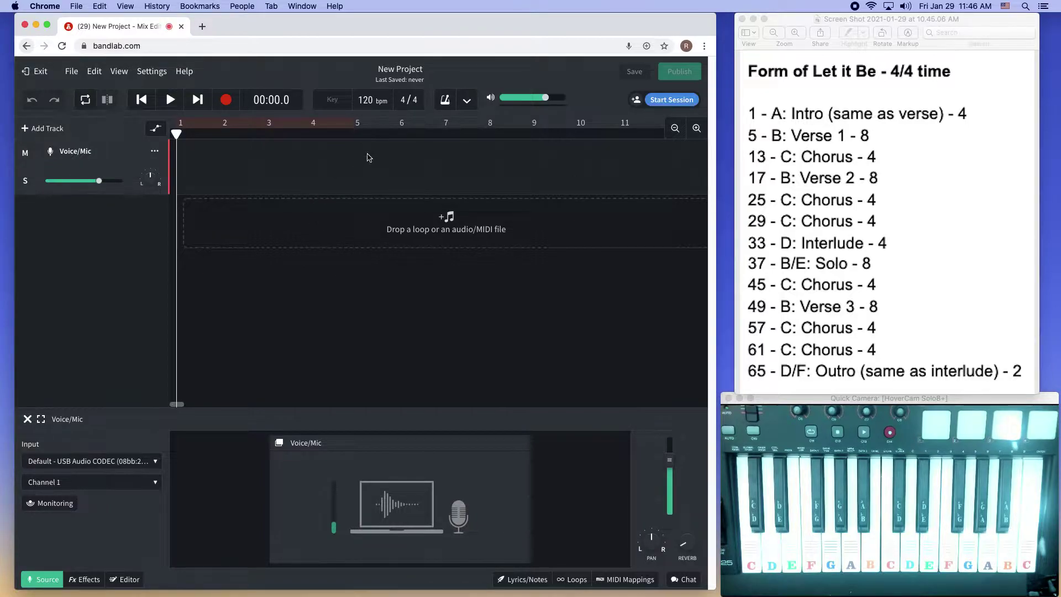
left_click(227, 101)
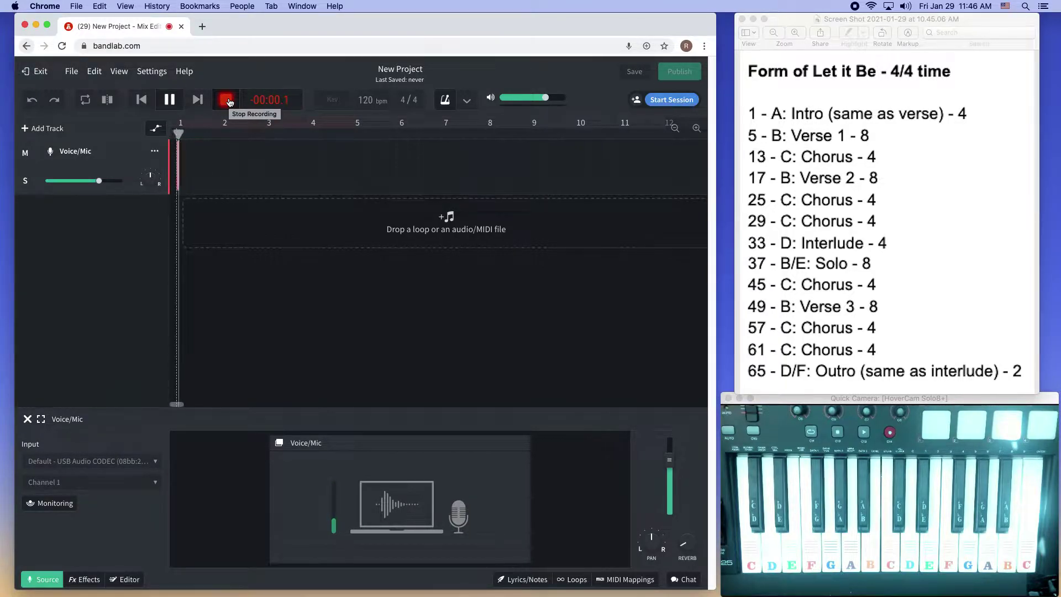
left_click(229, 100)
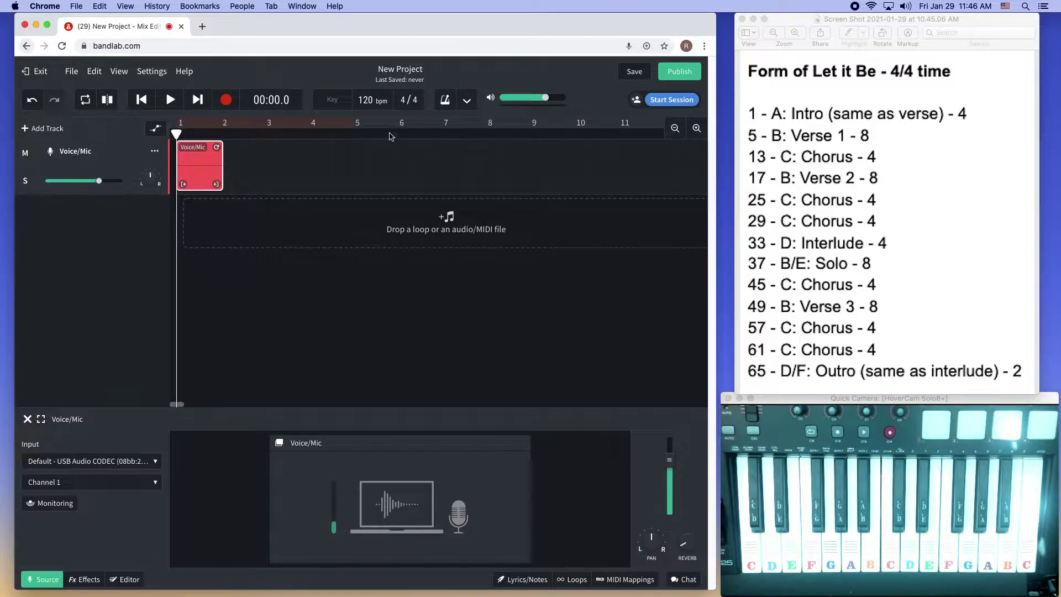
Step: Set the project tempo to 76 bpm
left_click(370, 100)
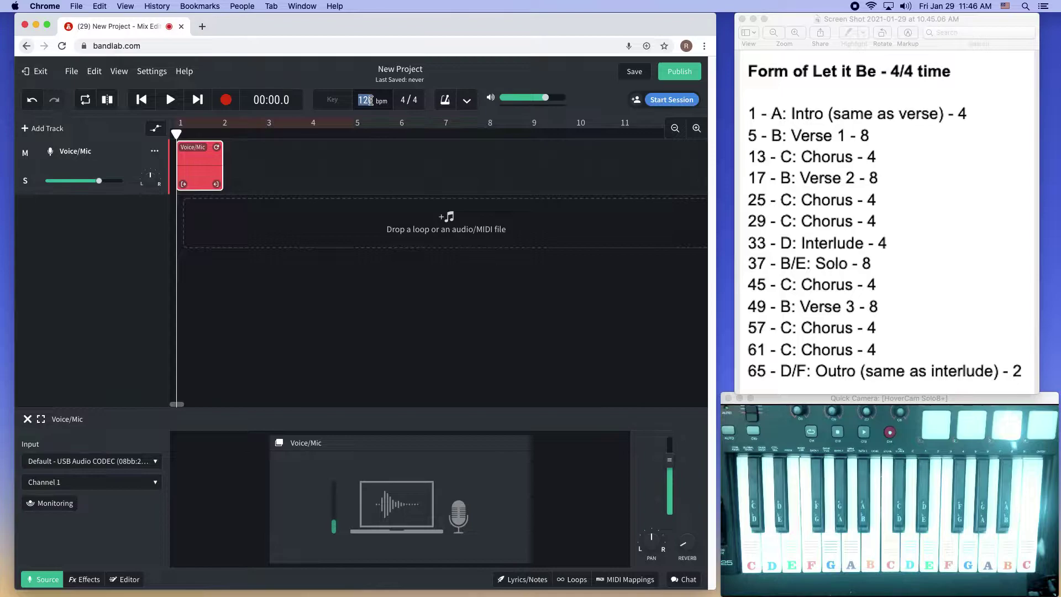
type("76")
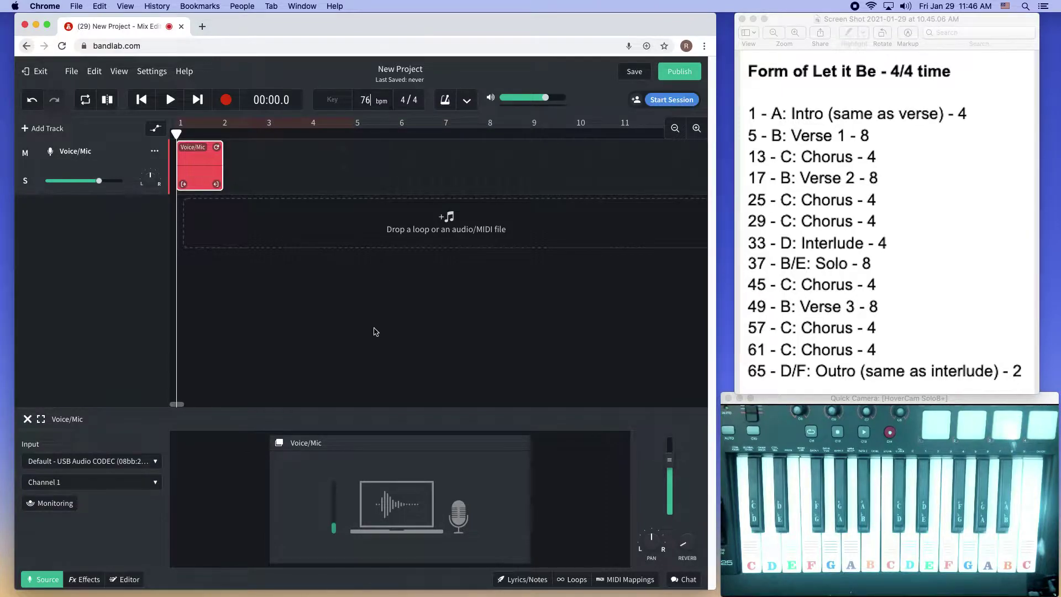
key("Return")
left_click(467, 352)
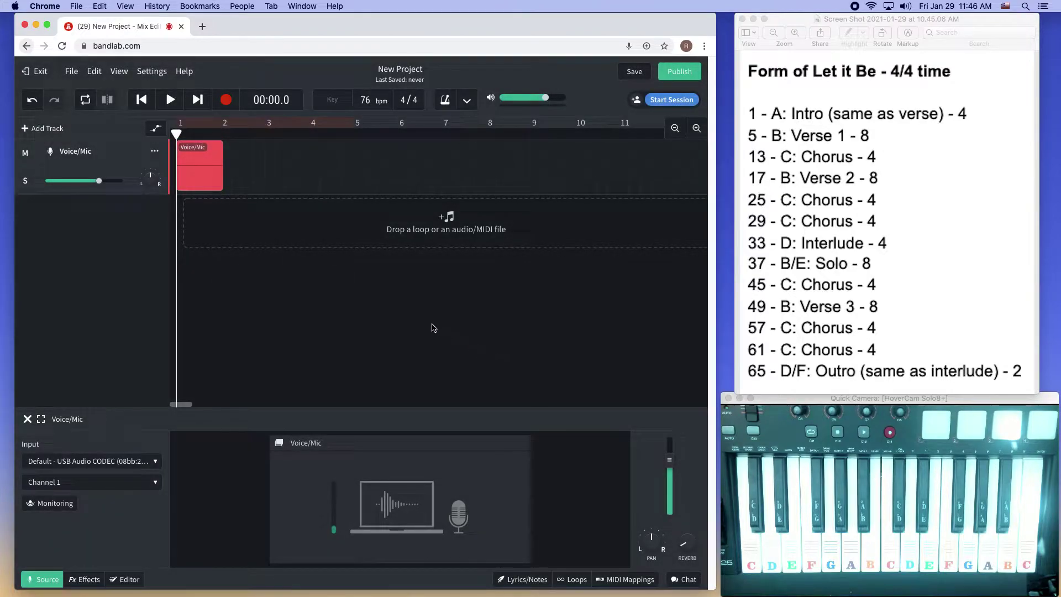
Step: Play back the recorded Voice/Mic clip from the start and stop after it ends
left_click(209, 172)
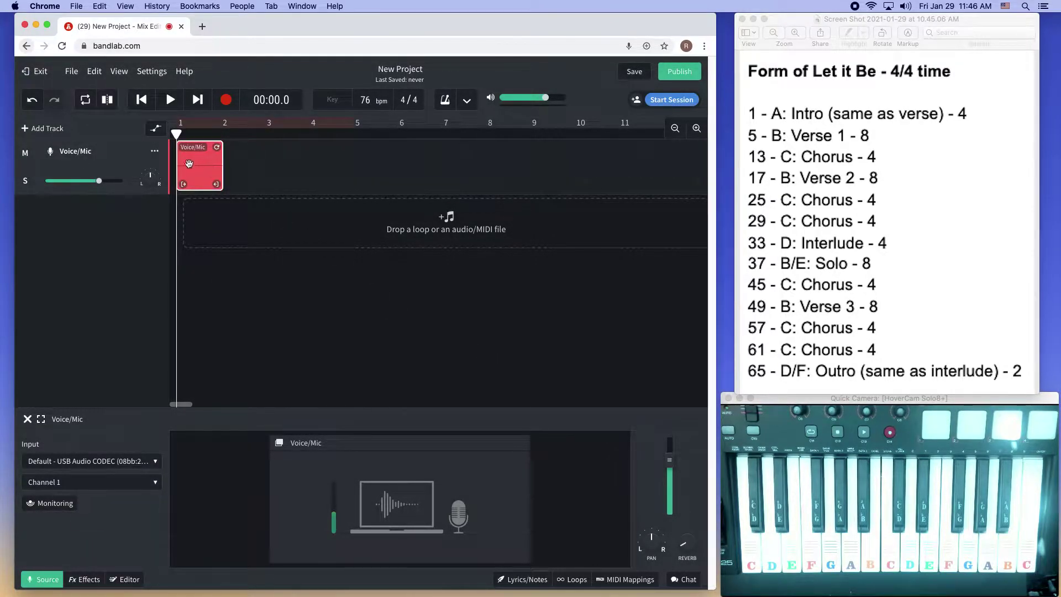
key("space")
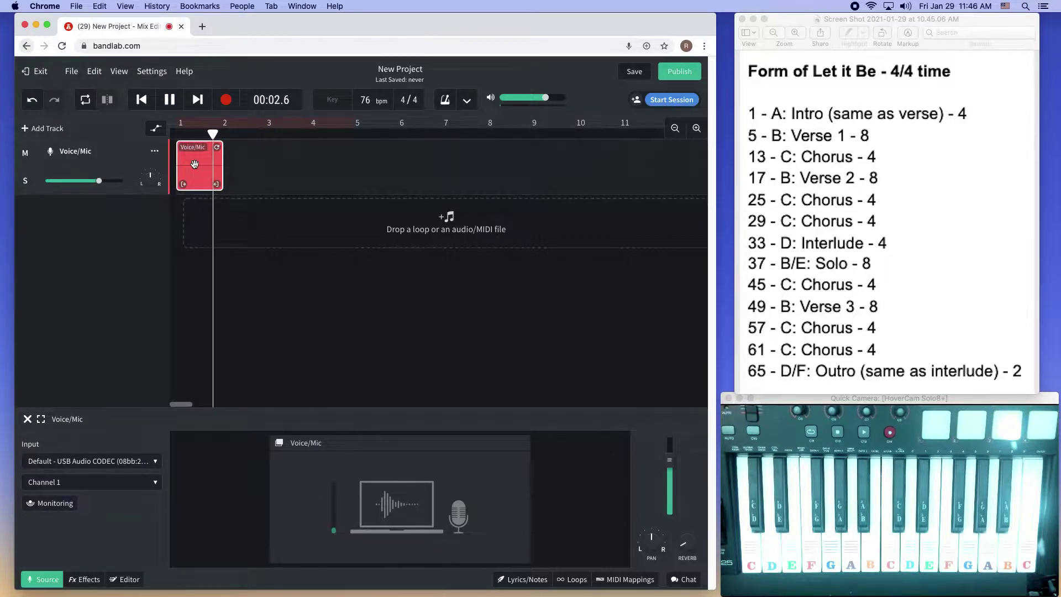
key("space")
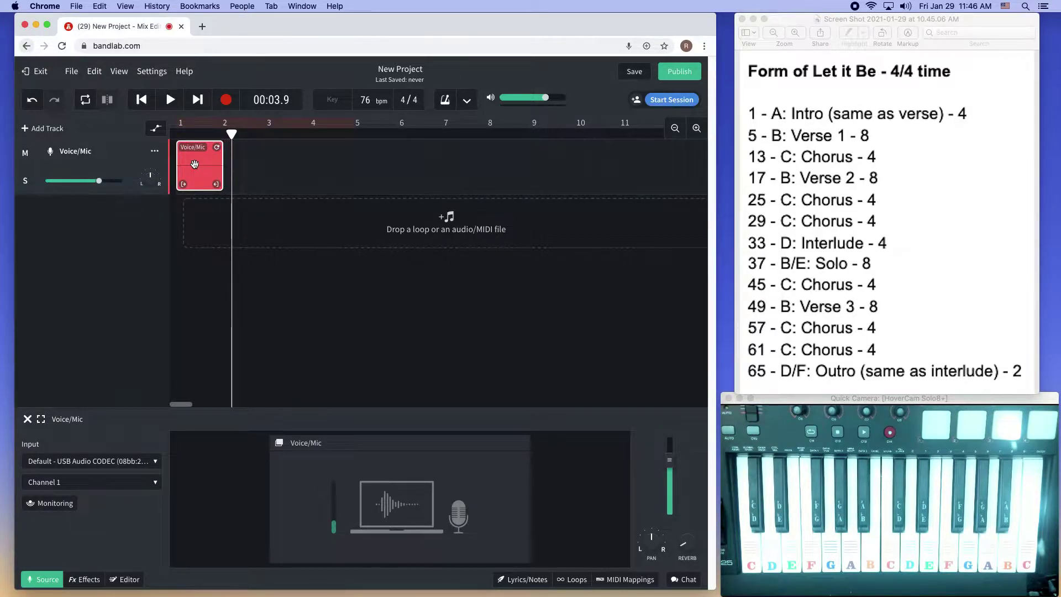
Step: Extend the Voice/Mic clip to four bars, ending at bar 5, and toggle Snap to Grid to align its end
left_click_drag(218, 184, 352, 185)
left_click(122, 73)
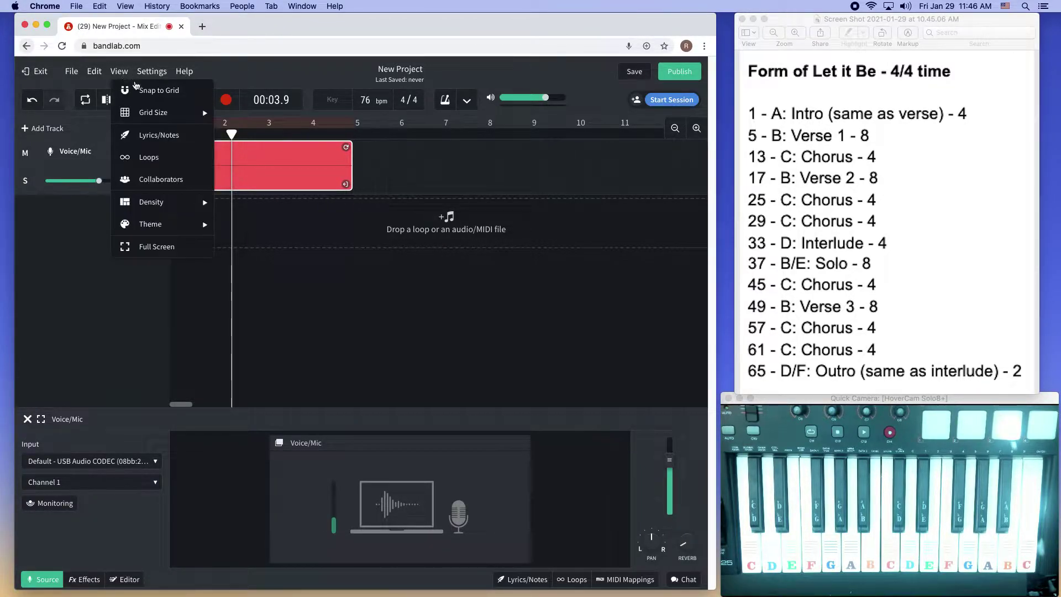
left_click(153, 91)
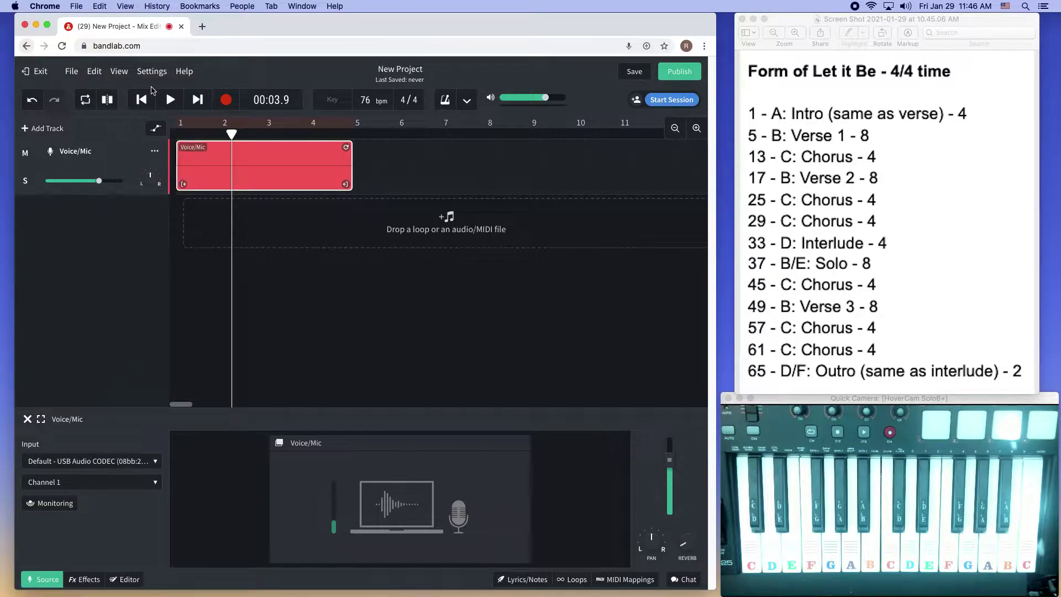
mouse_move(345, 184)
left_mouse_down()
mouse_move(315, 184)
mouse_move(349, 181)
left_mouse_up()
Step: Rename the project with the author's name followed by "- Let it Be Project" and save it
triple_click(411, 71)
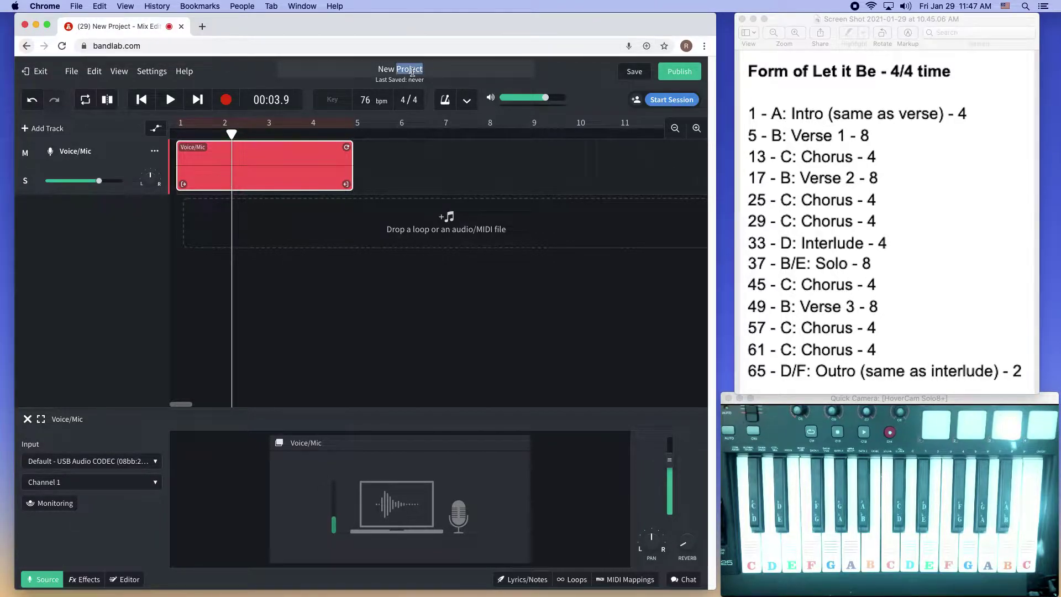
type("Mr. T - Let it Be Project")
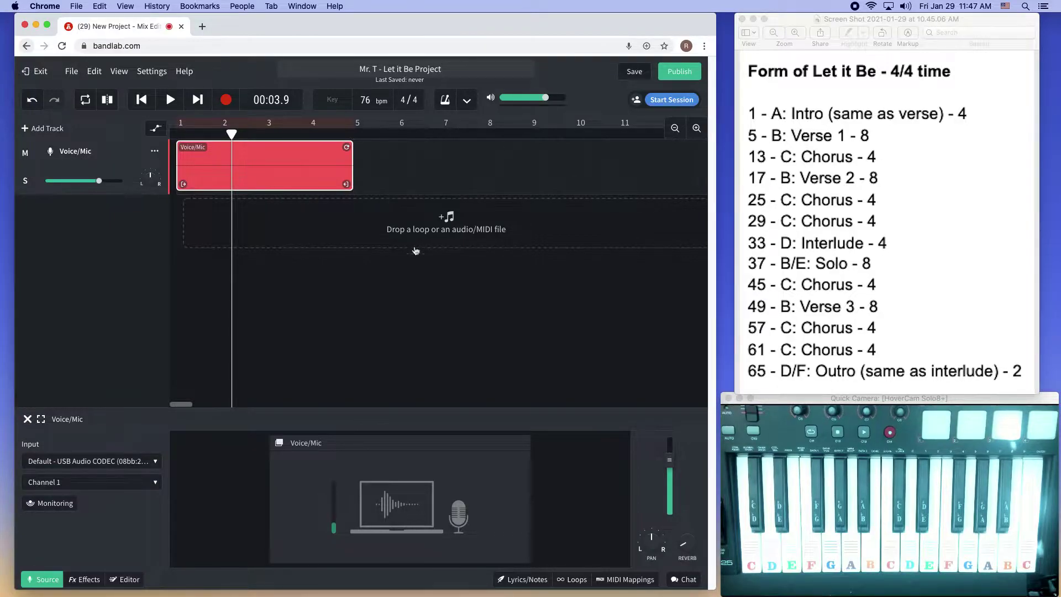
left_click(498, 277)
left_click(633, 73)
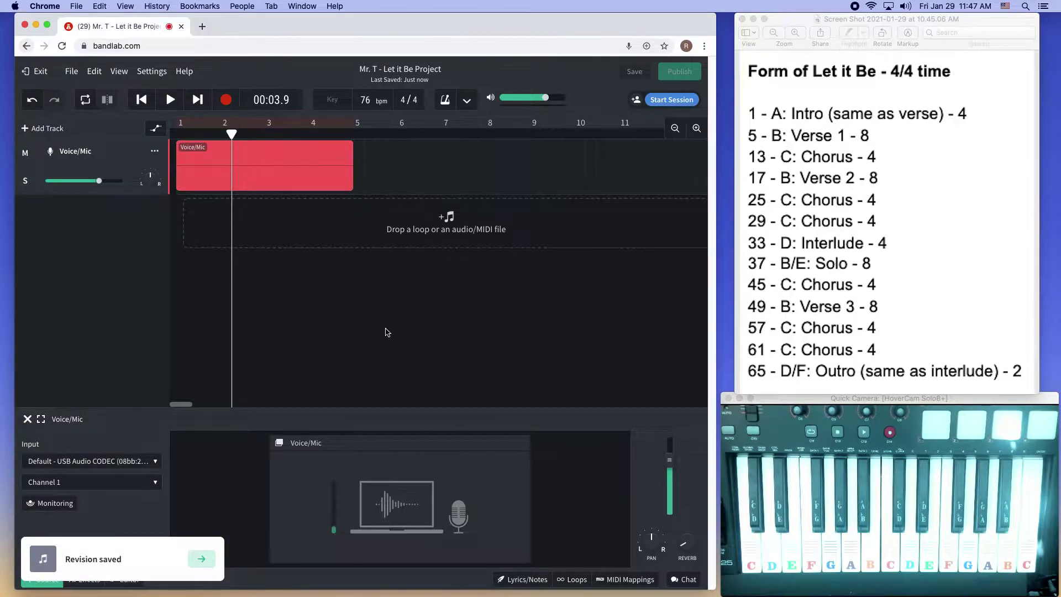
Step: Rename the four-bar Voice/Mic clip as Intro
left_click(674, 129)
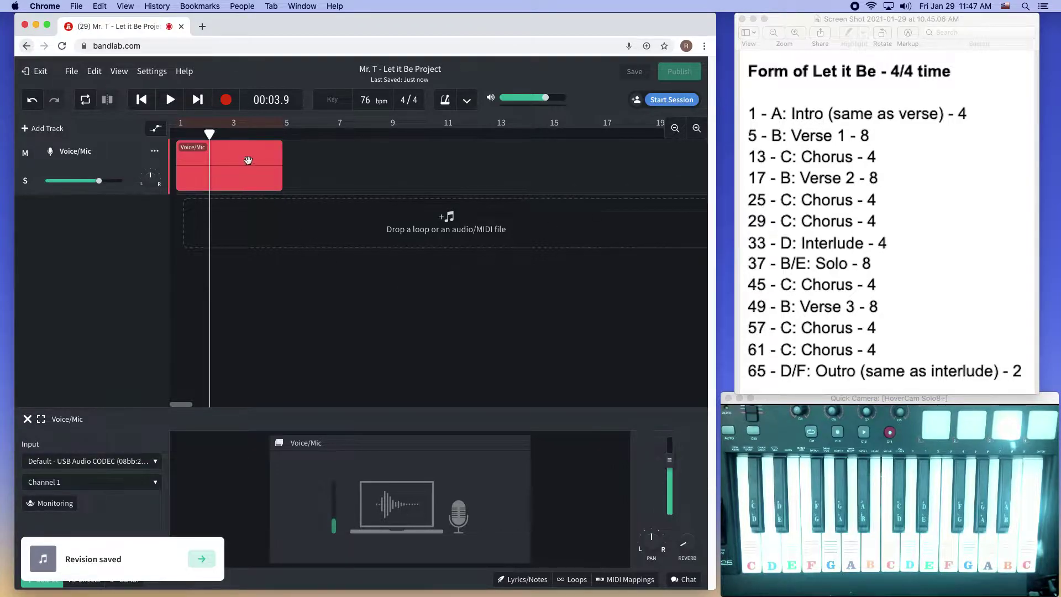
double_click(190, 147)
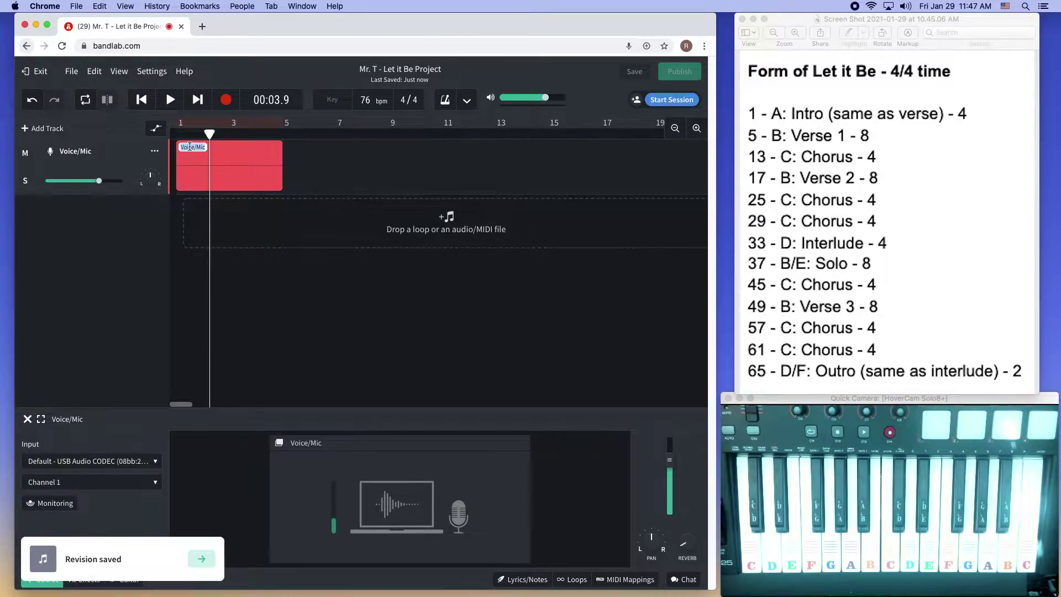
type("Intro")
key("Return")
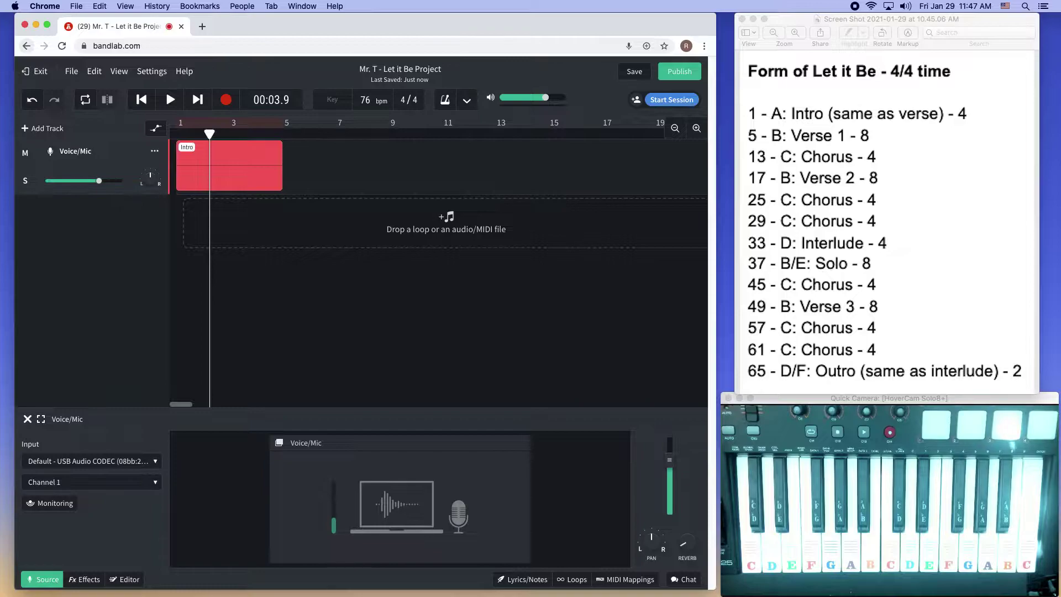
Step: Place a copy of the Intro clip at bar 5 and rename the copy as Verse 1
left_click(939, 167)
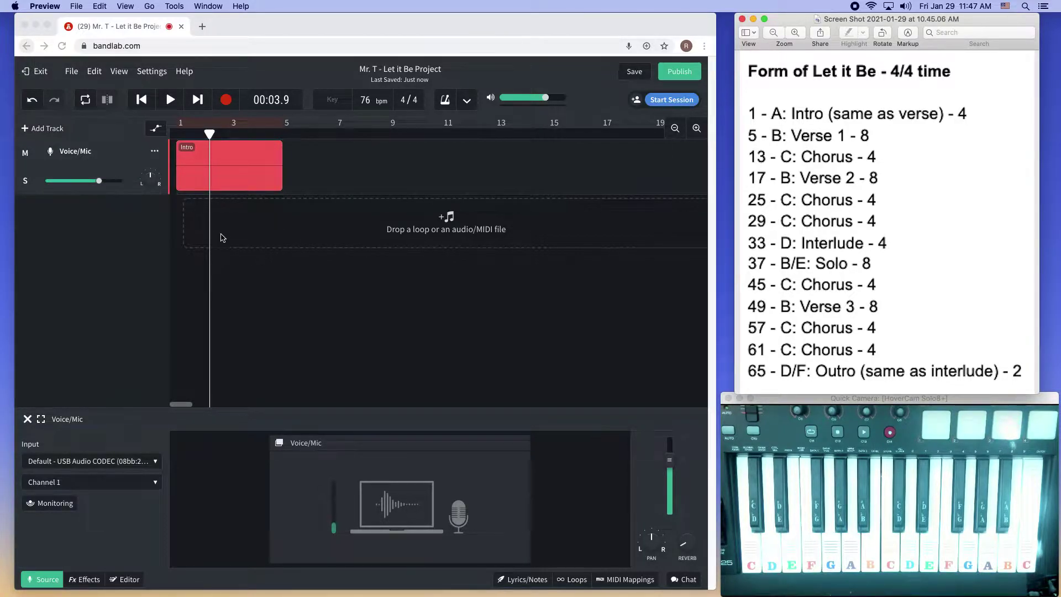
left_click(210, 135)
left_click_drag(210, 136, 282, 133)
left_click(224, 154)
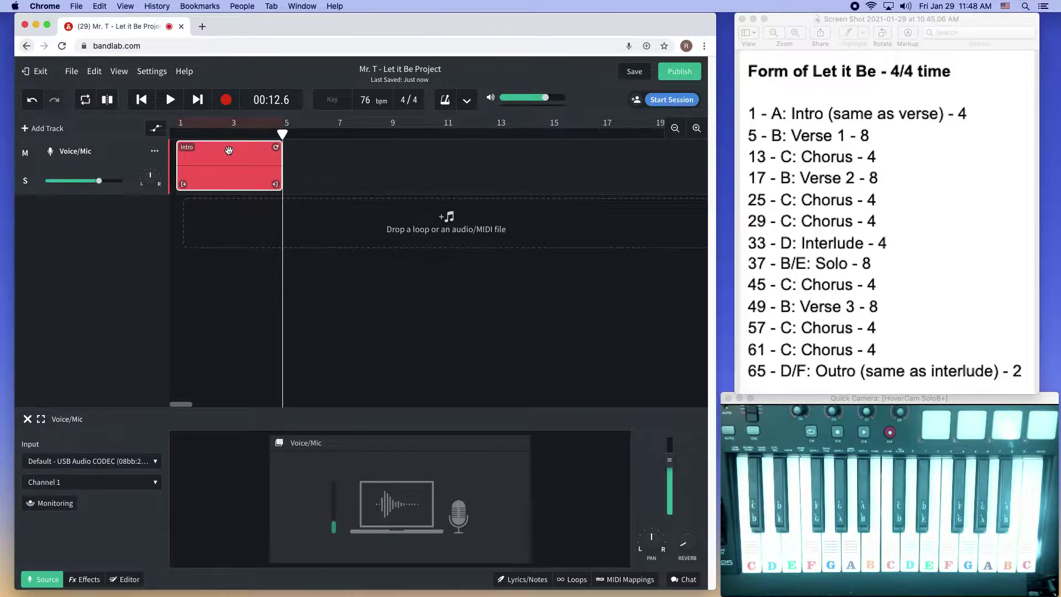
key("super+d")
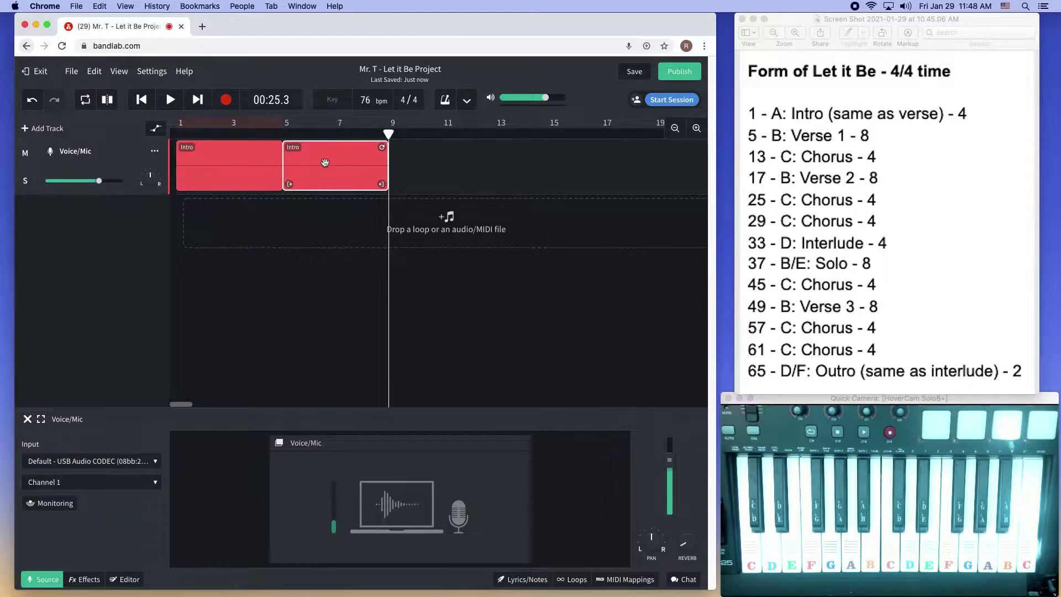
double_click(294, 148)
type("Verse 1")
key("Return")
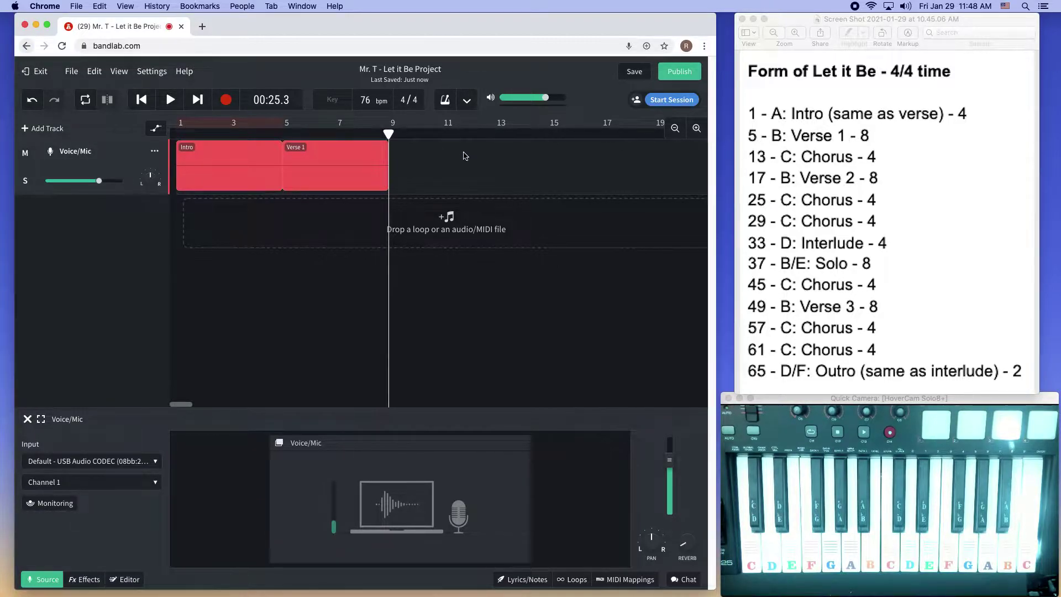
Step: Extend the Verse 1 clip to eight bars so that it ends at bar 13
left_click_drag(390, 132, 335, 134)
left_click(383, 169)
left_click_drag(381, 184, 489, 185)
mouse_move(488, 147)
left_mouse_down()
mouse_move(564, 149)
mouse_move(488, 148)
left_mouse_up()
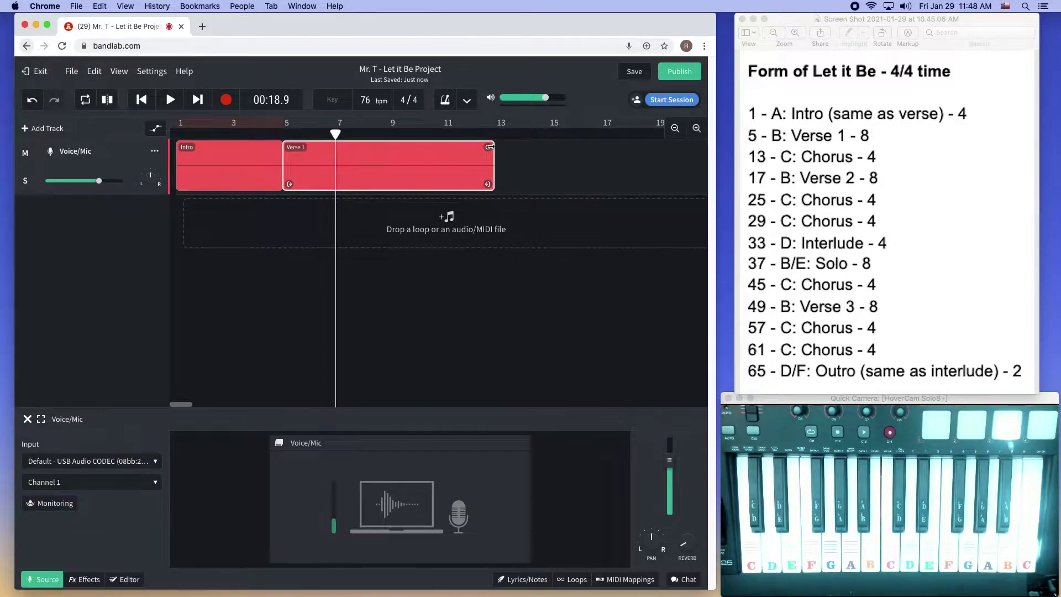
mouse_move(489, 147)
left_mouse_down()
mouse_move(570, 147)
mouse_move(490, 149)
left_mouse_up()
Step: Paste a copy of the four-bar Intro clip at bar 13, directly after Verse 1
left_click(675, 129)
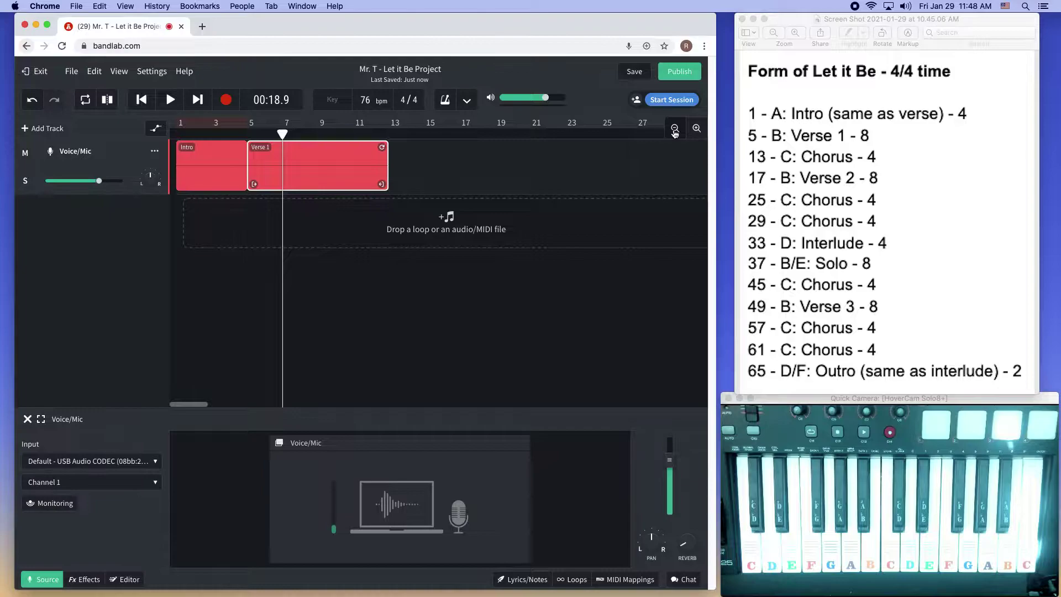
left_click(674, 128)
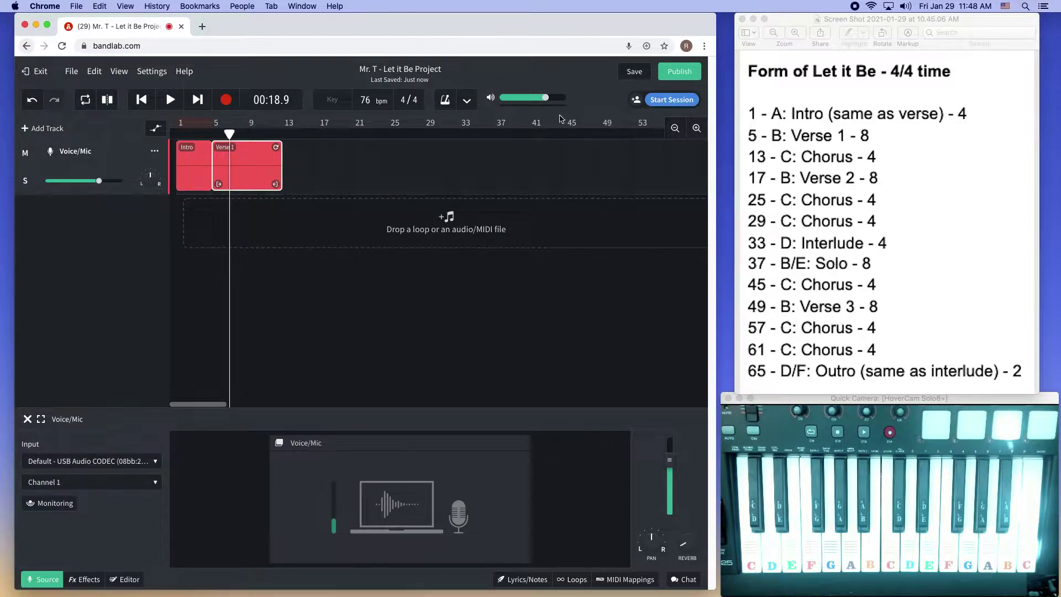
left_click(800, 147)
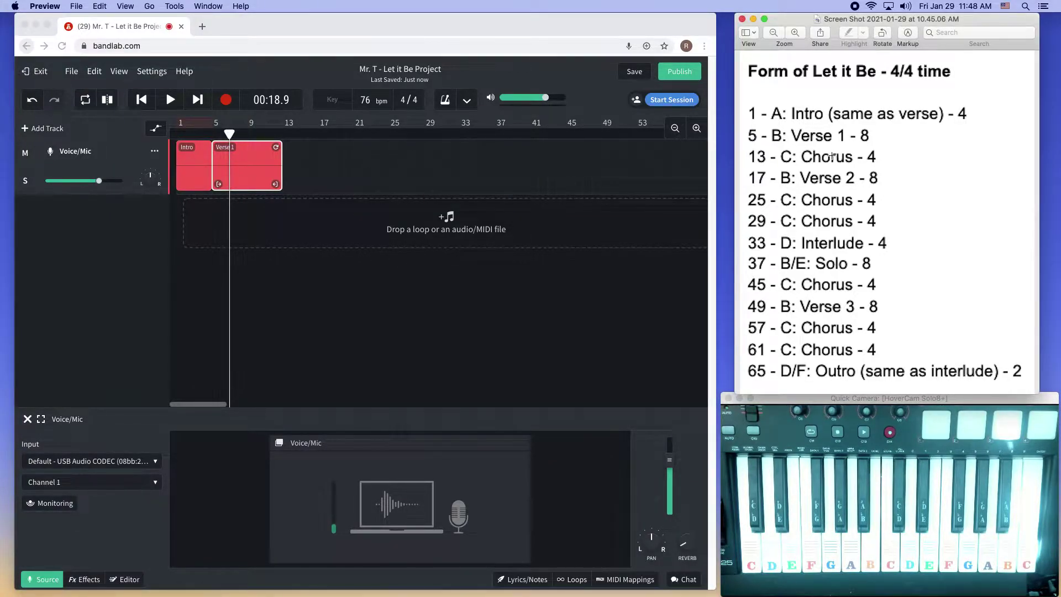
left_click(191, 159)
left_click(190, 155)
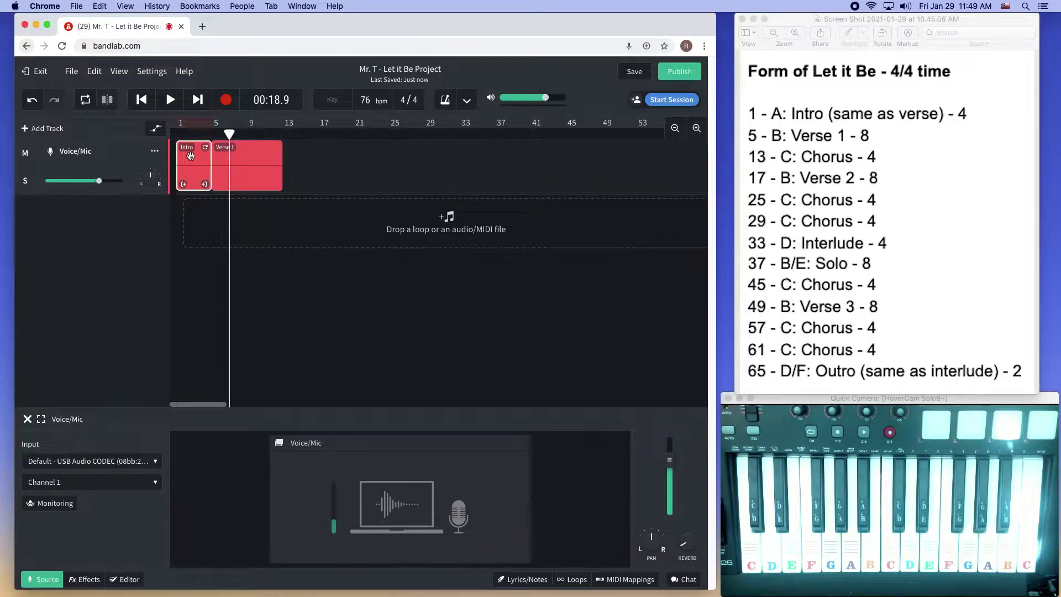
left_click_drag(231, 132, 282, 134)
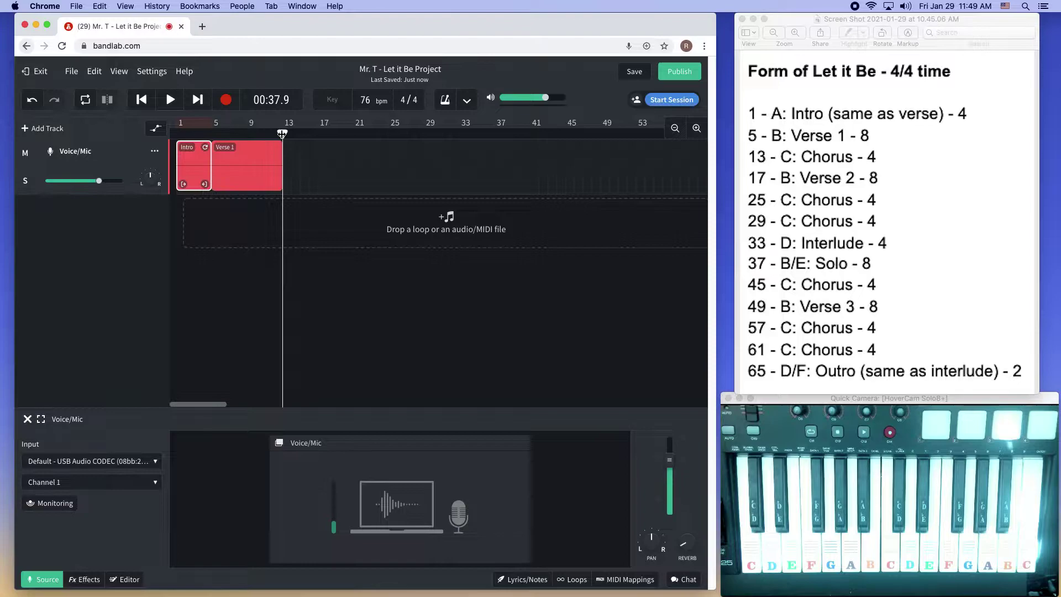
key("ctrl+v")
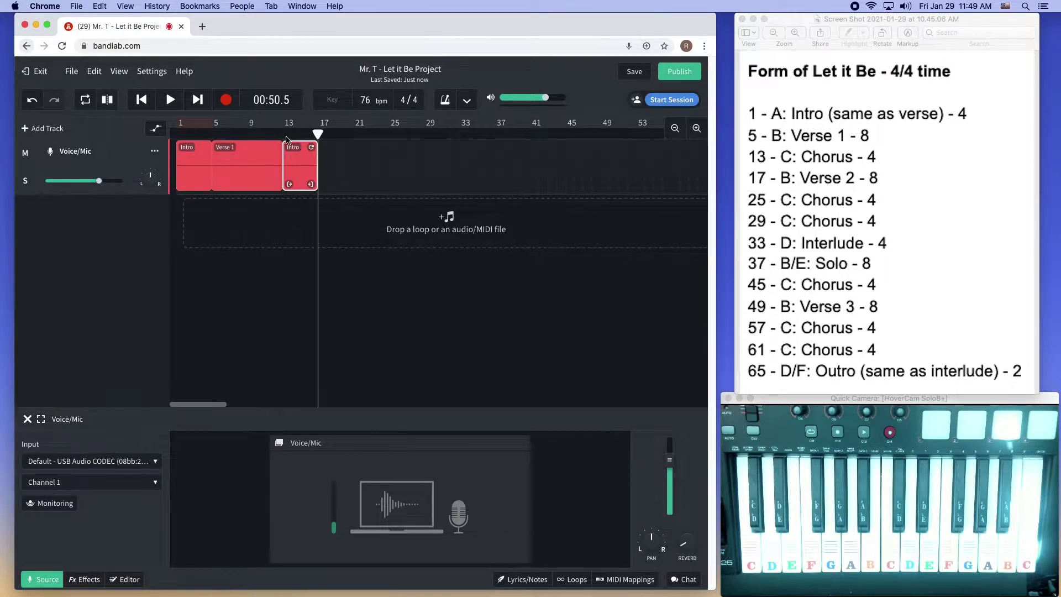
Step: Rename the Intro copy at bar 13 as Chorus
double_click(291, 147)
type("Ch")
key("Return")
left_click(297, 249)
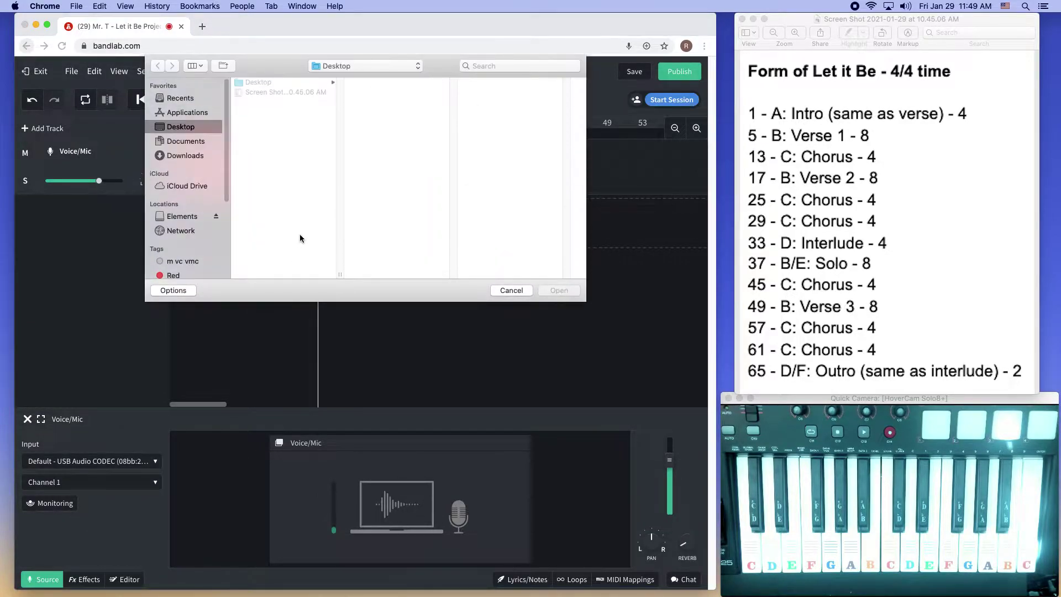
key("Escape")
Step: Paste a copy of Verse 1 at bar 17, directly after the Chorus, and rename the copy as Verse 2
left_click(835, 207)
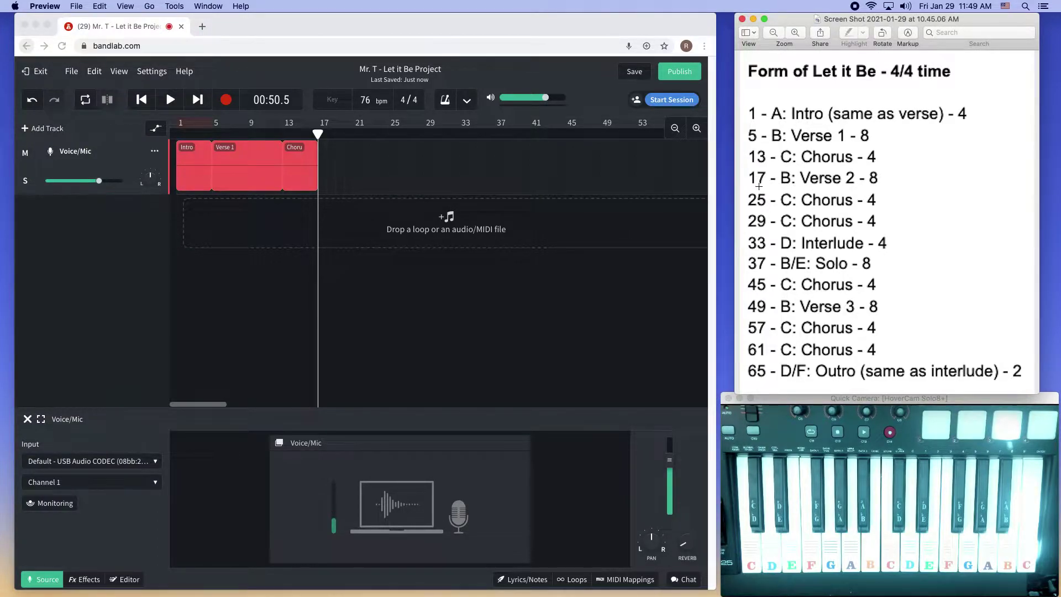
left_click(251, 158)
double_click(250, 157)
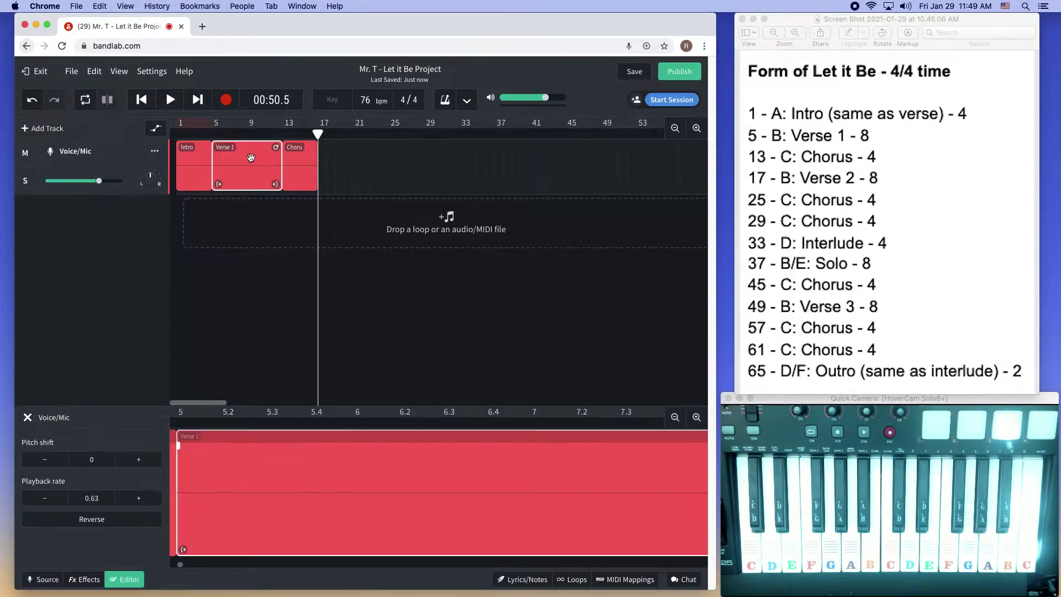
key("super+v")
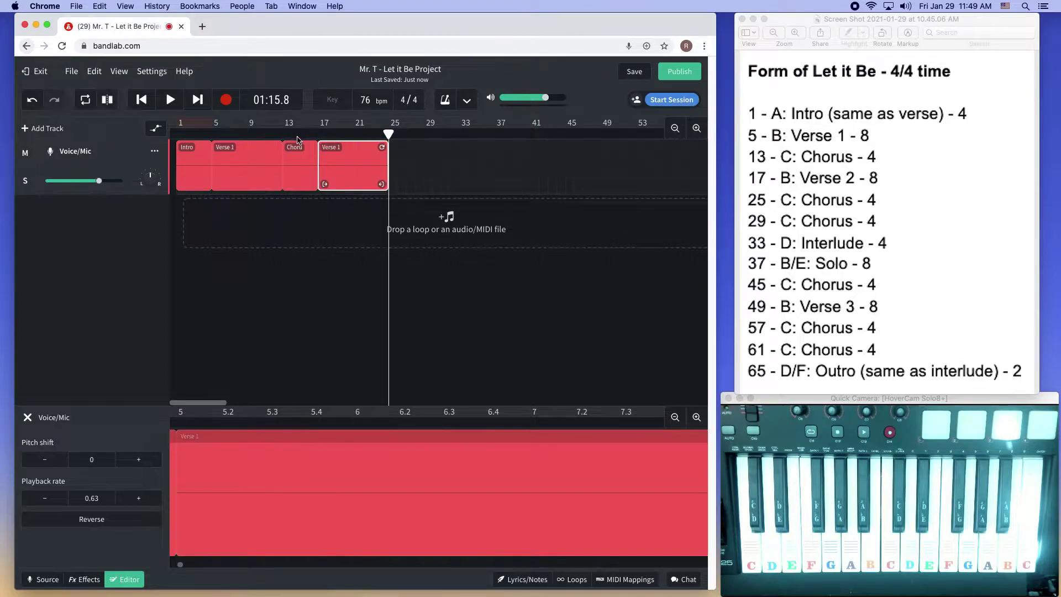
left_click(27, 418)
left_click(338, 148)
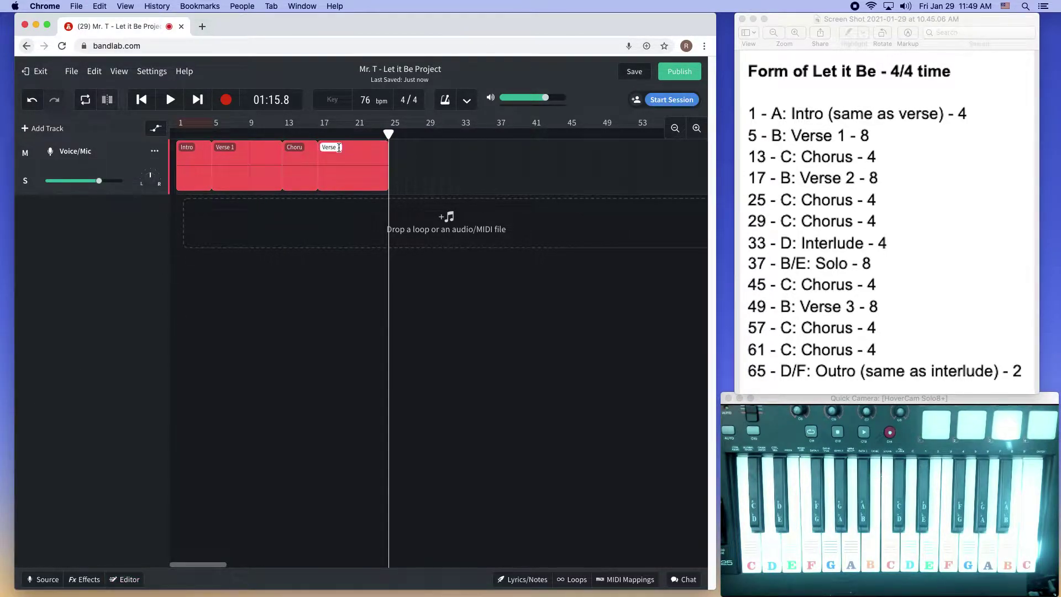
key("BackSpace")
type("2")
key("Return")
Step: Place two copies of the four-bar Chorus clip back to back at bars 25 and 29, after Verse 2
left_click(299, 161)
key("super+v")
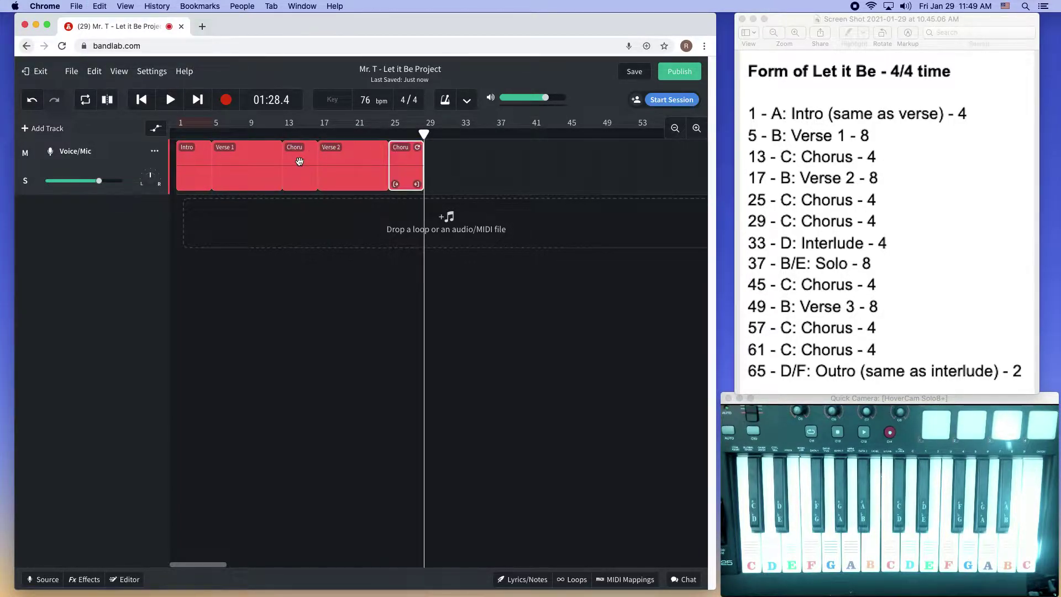
key("super+v")
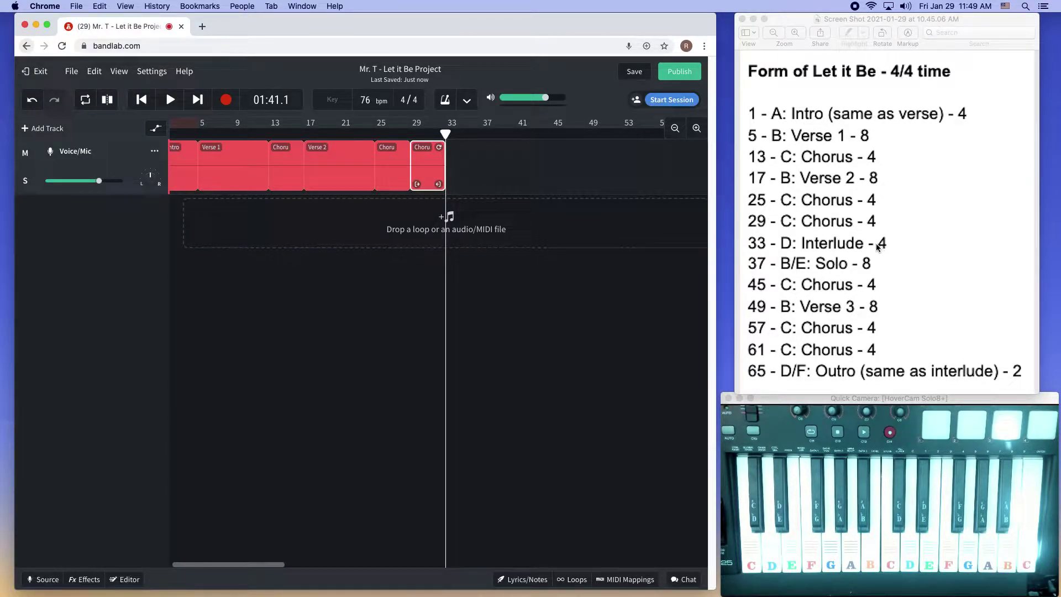
Step: Place another Chorus copy at bar 33 and rename it as Interlude
key("super+d")
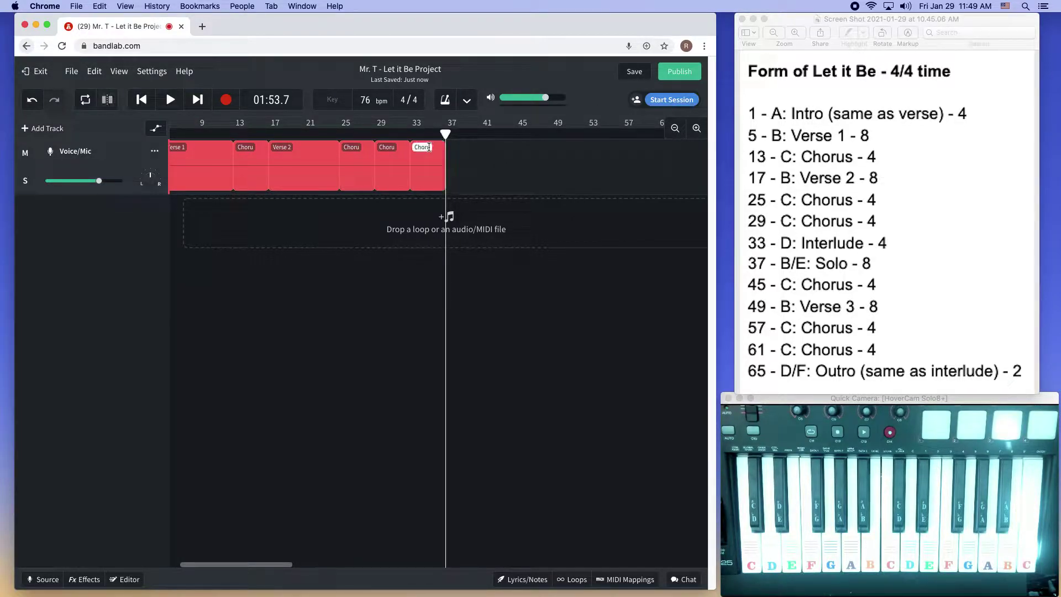
double_click(428, 147)
type("In")
key("Return")
mouse_move(445, 133)
left_mouse_down()
mouse_move(420, 132)
mouse_move(444, 134)
left_mouse_up()
left_click(696, 128)
left_click(696, 128)
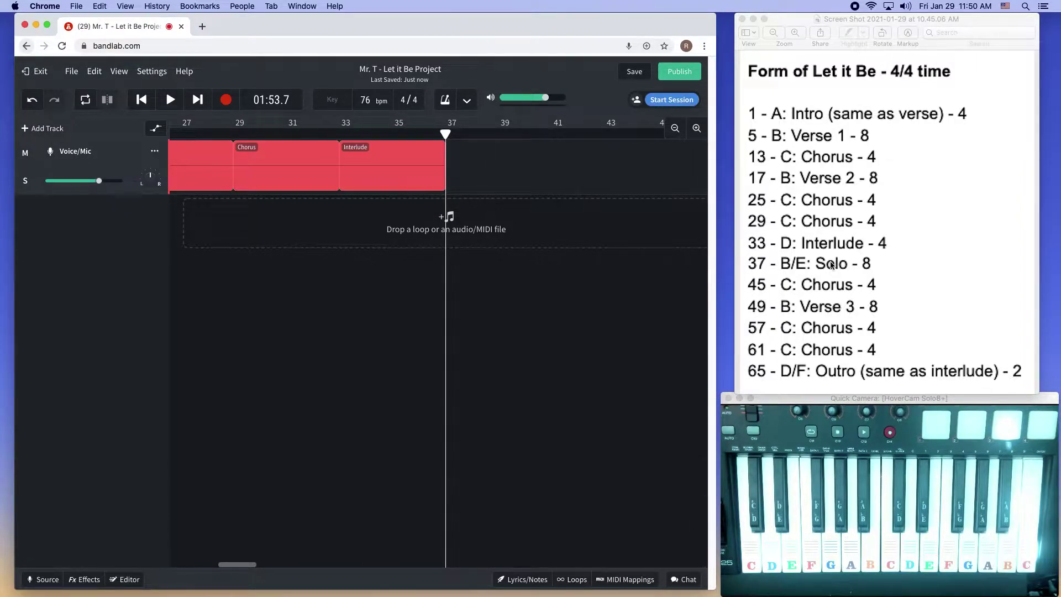
Step: Paste a copy of Verse 2 at bar 37, directly after the Interlude, and rename the copy as Solo
left_click(675, 130)
left_click(675, 130)
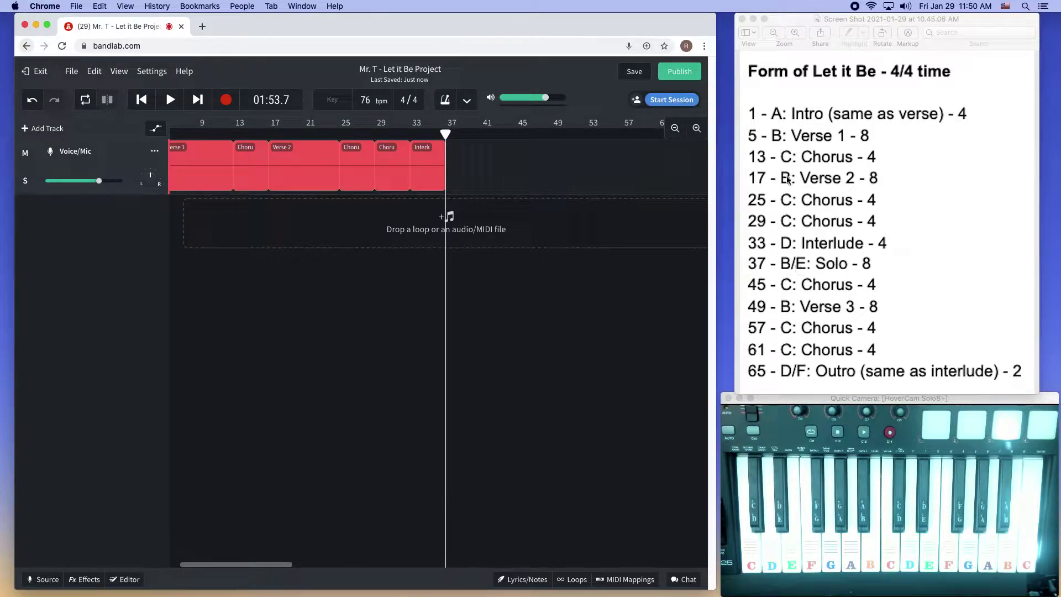
left_click(305, 155)
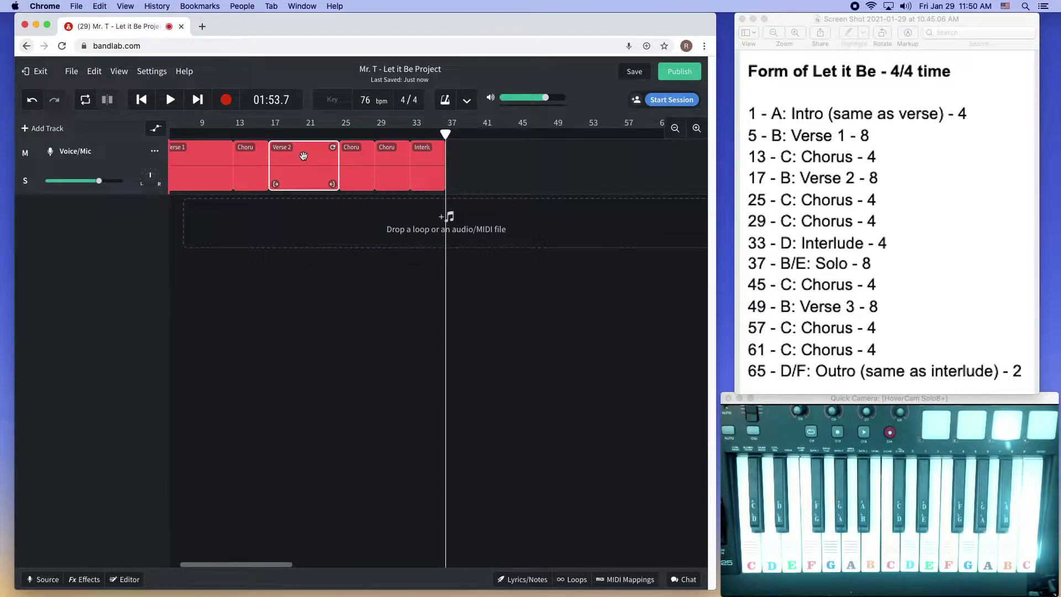
key("super+v")
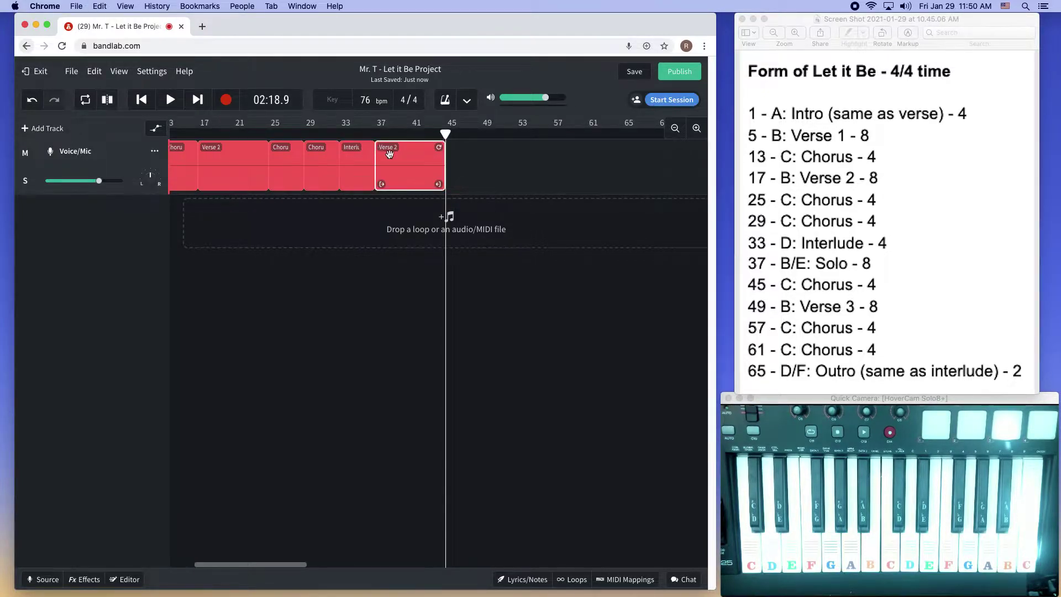
double_click(391, 147)
type("Solo")
key("Return")
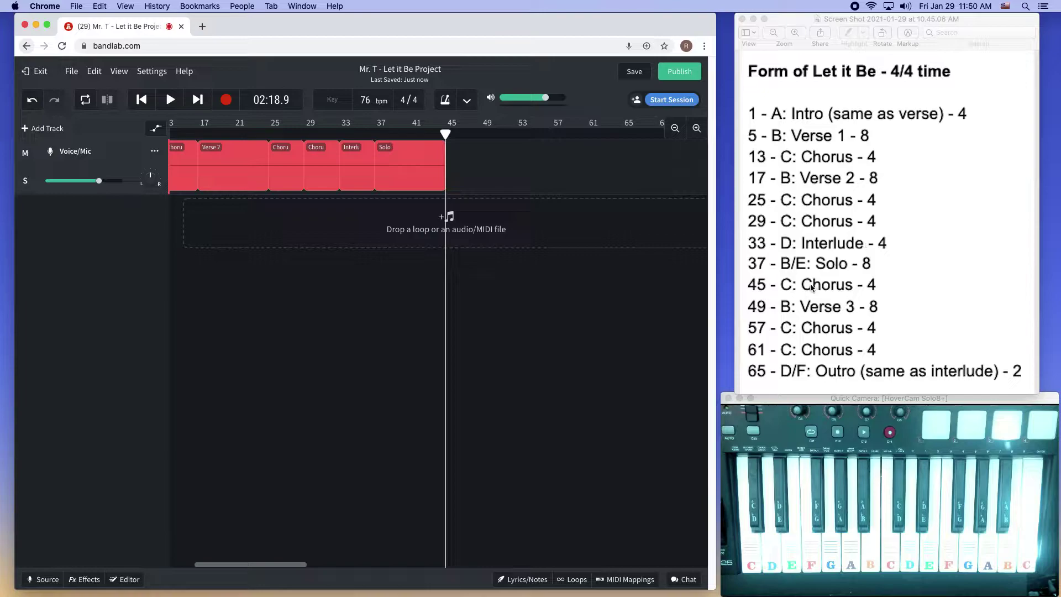
Step: Paste a copy of the Chorus at bar 45 and a copy of Verse 2 at bar 49
left_click(315, 162)
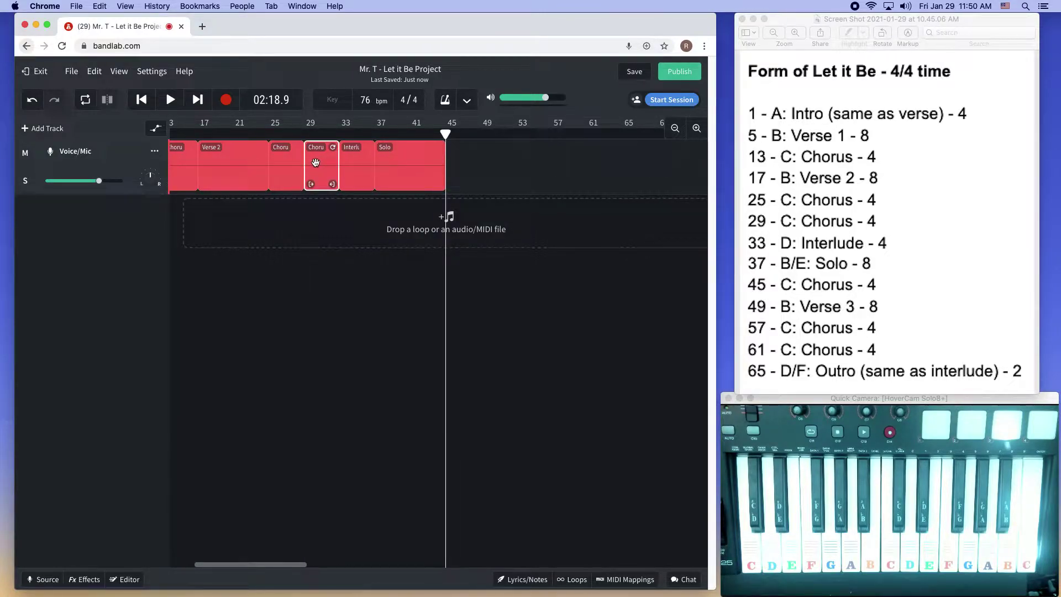
key("ctrl+v")
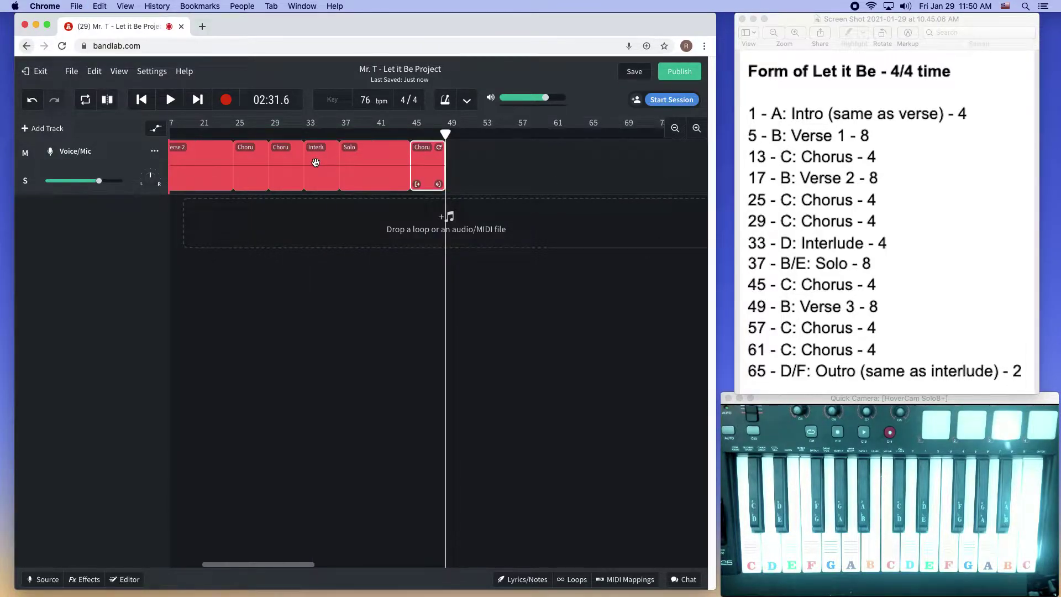
left_click(204, 158)
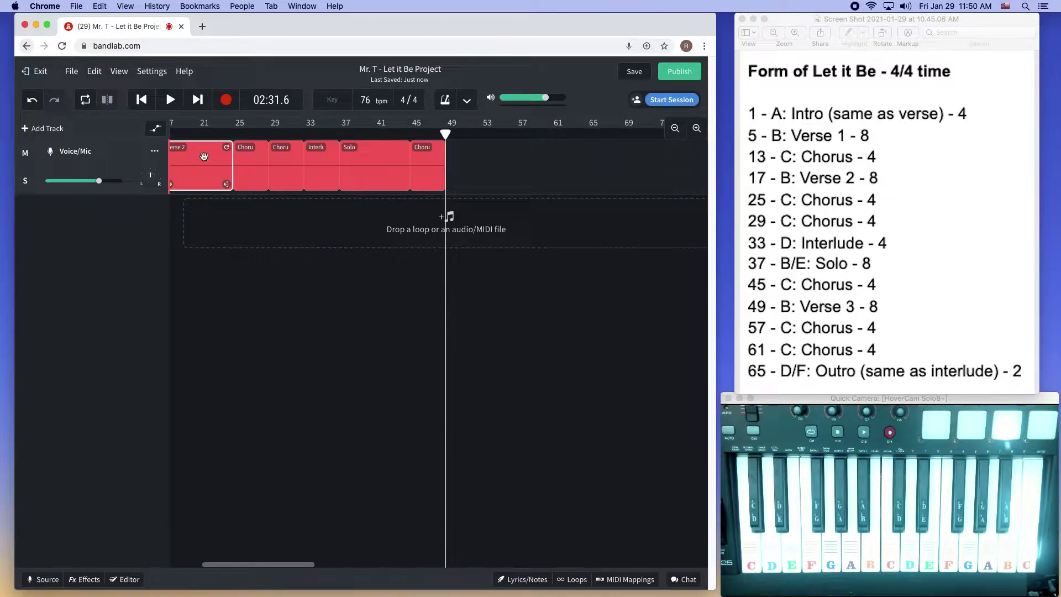
key("ctrl+v")
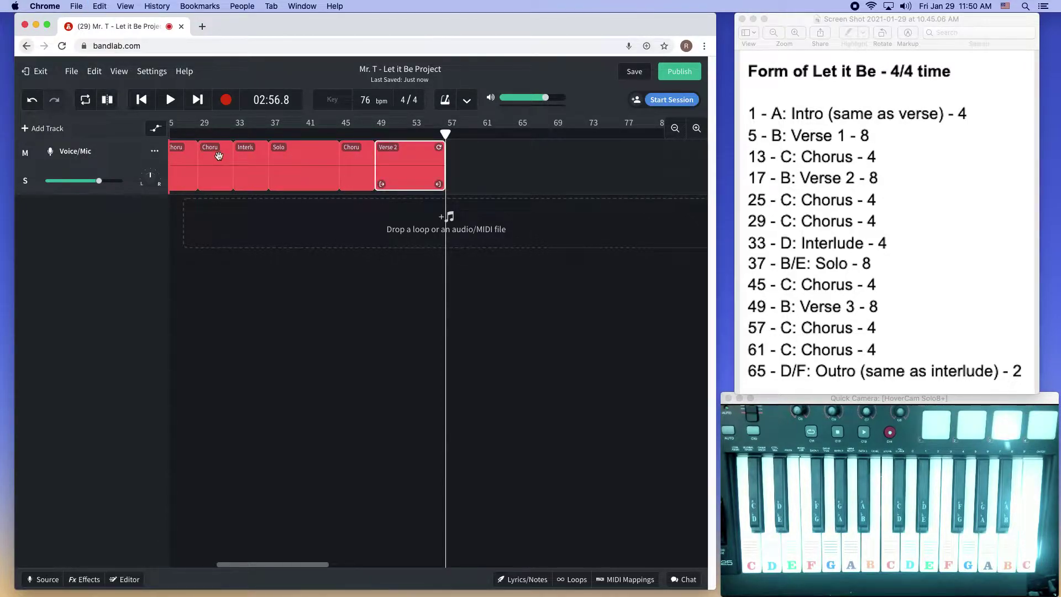
Step: Rename the Verse 2 copy at bar 49 as Verse 3
double_click(397, 148)
type("3")
key("Return")
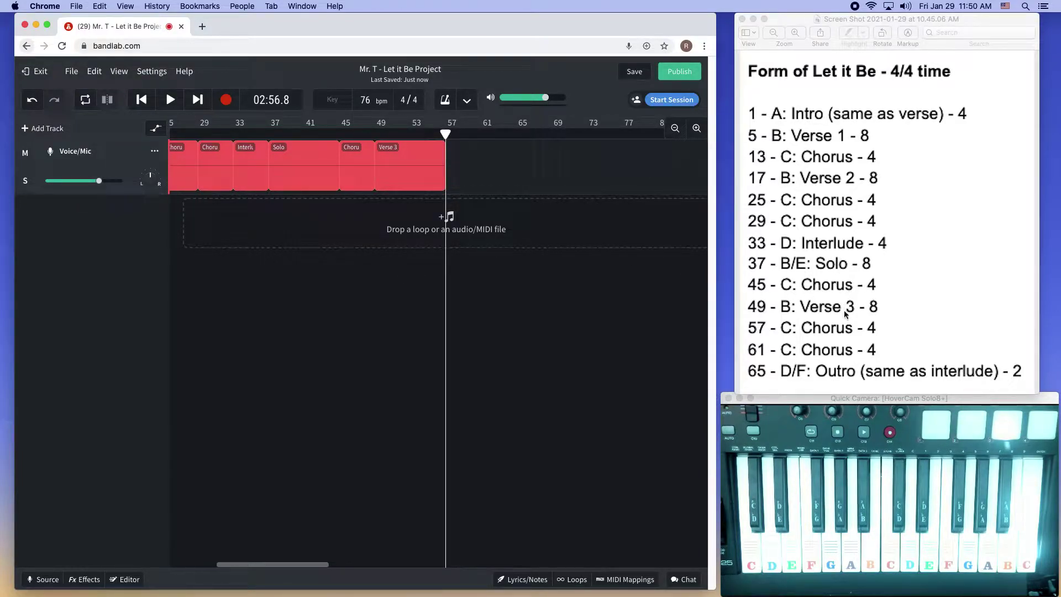
Step: Paste two copies of the Chorus clip after Verse 3, at bars 57 and 61
left_click(357, 165)
key("super+v")
key("super+v")
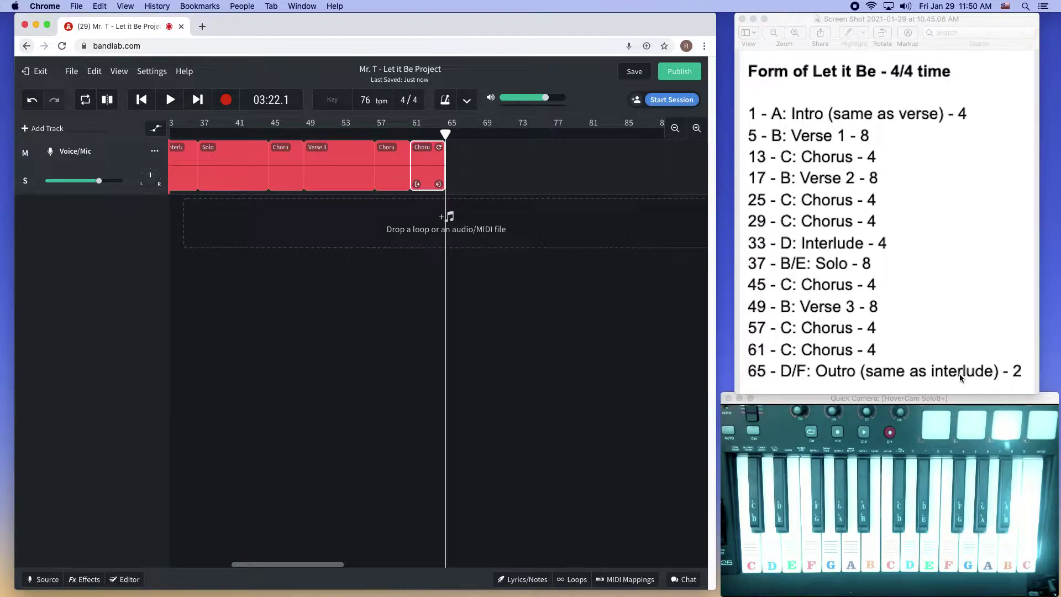
Step: Paste another Chorus copy at bar 65 and shorten it to two bars so that it ends at bar 67
key("super+v")
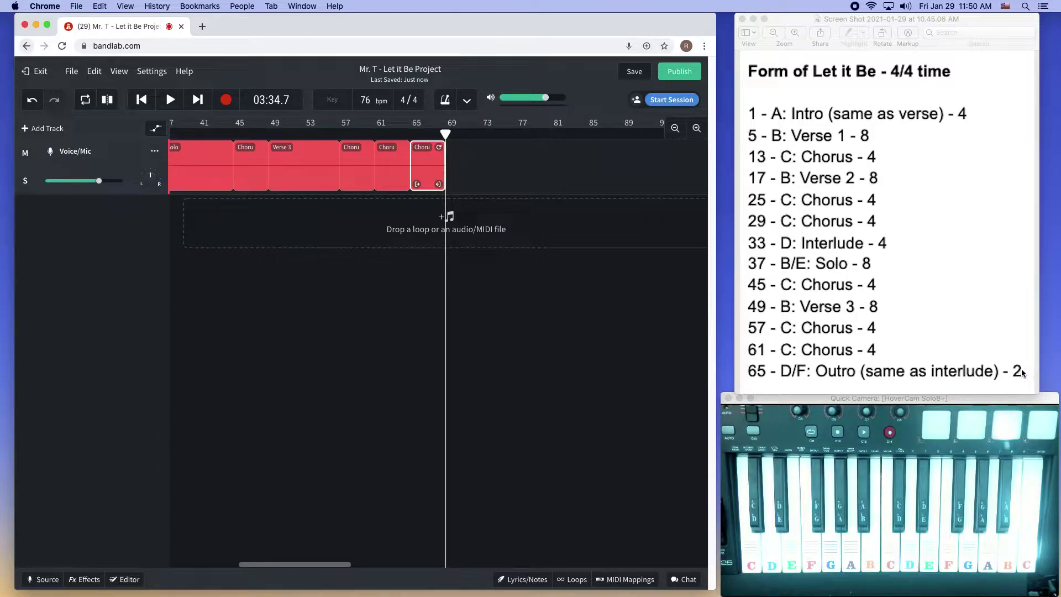
left_click(696, 128)
left_click_drag(438, 184, 388, 183)
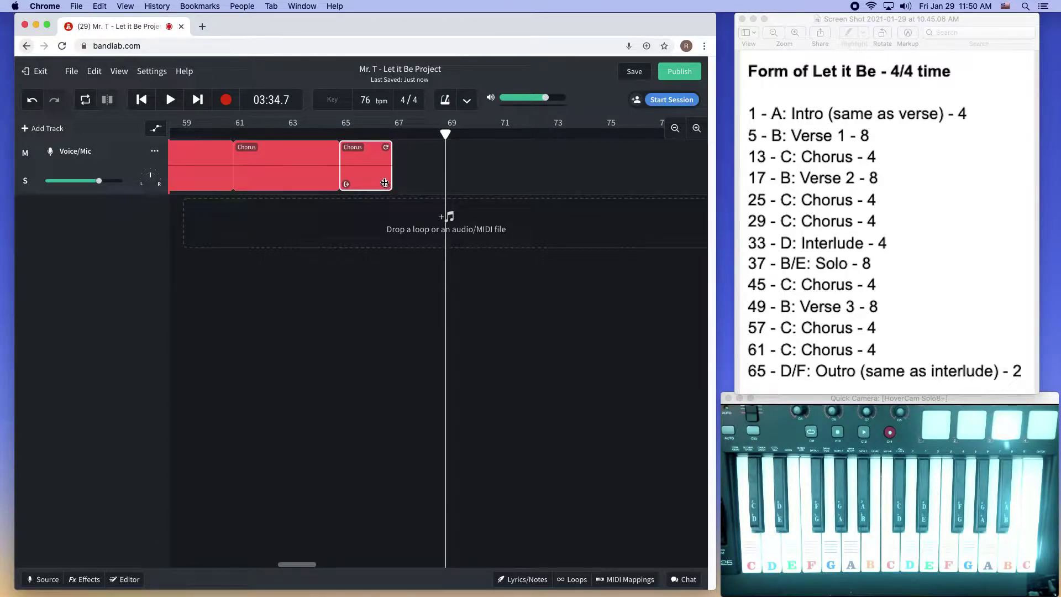
left_click(391, 135)
Step: Rename the two-bar clip at bar 65 as Outro
double_click(359, 147)
type("Out")
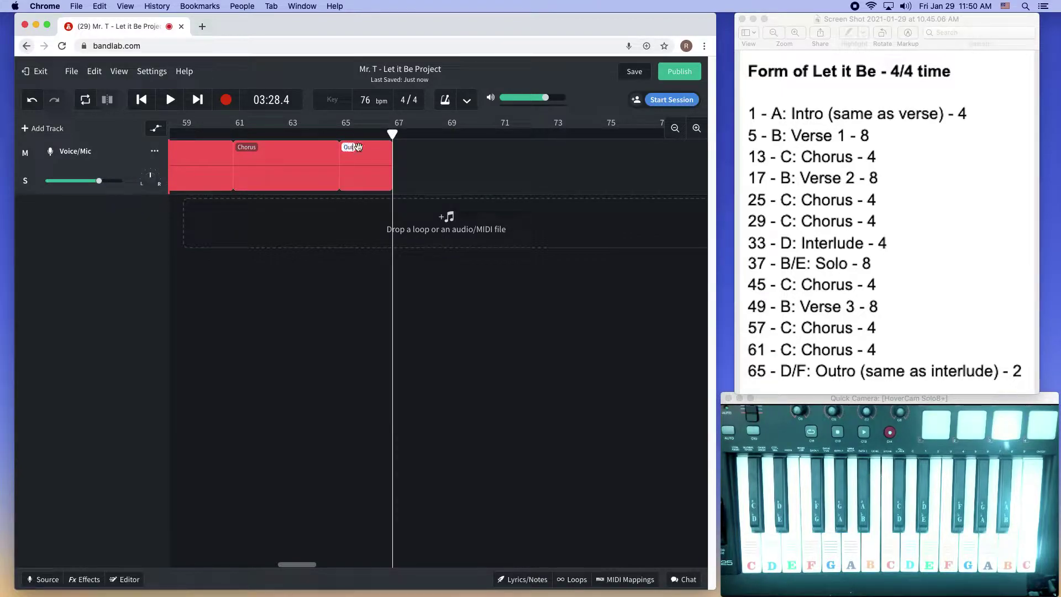
left_click(367, 359)
Step: Rename the Voice/Mic track as Form and save the project
left_click(680, 131)
left_click(679, 130)
left_click(679, 131)
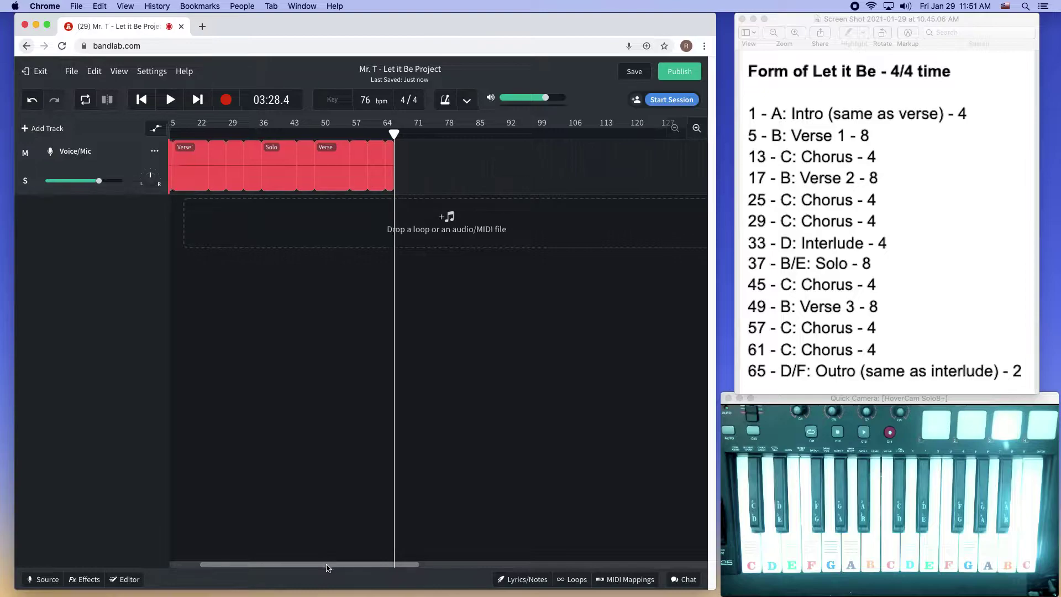
left_click_drag(331, 568, 264, 564)
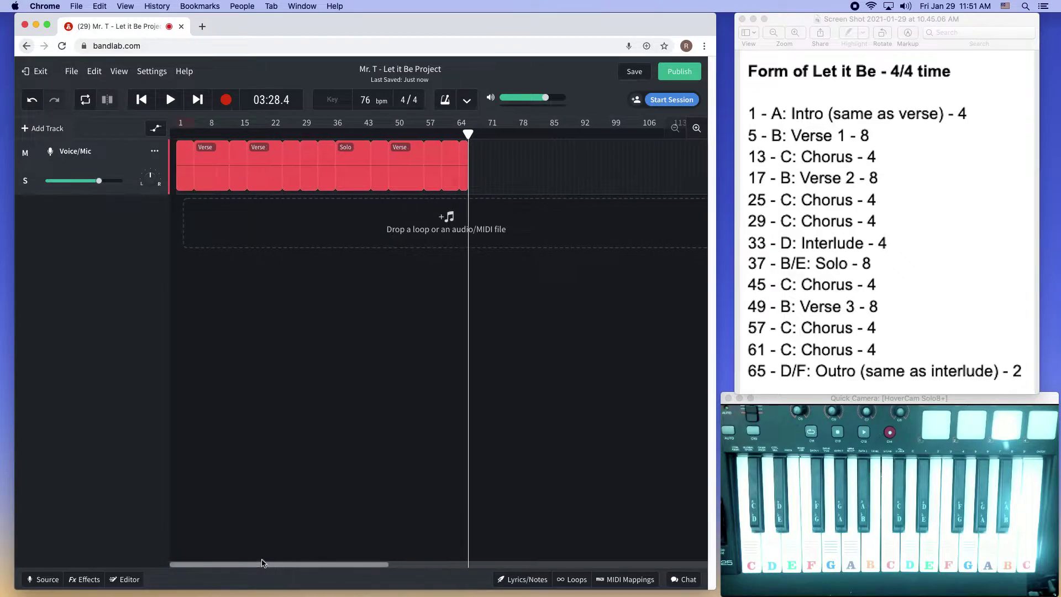
double_click(85, 151)
type("Form")
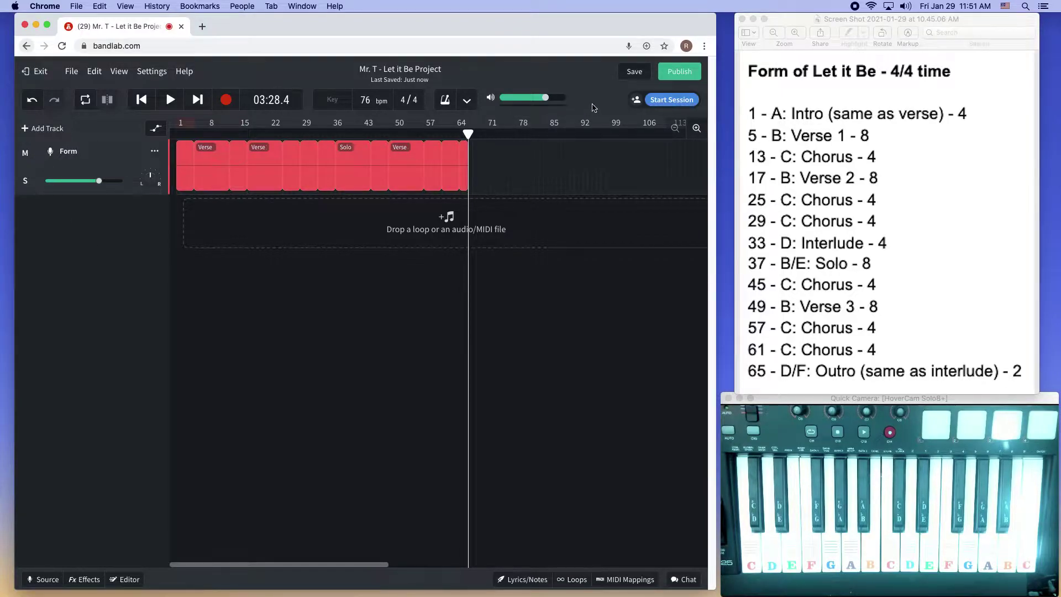
left_click(634, 73)
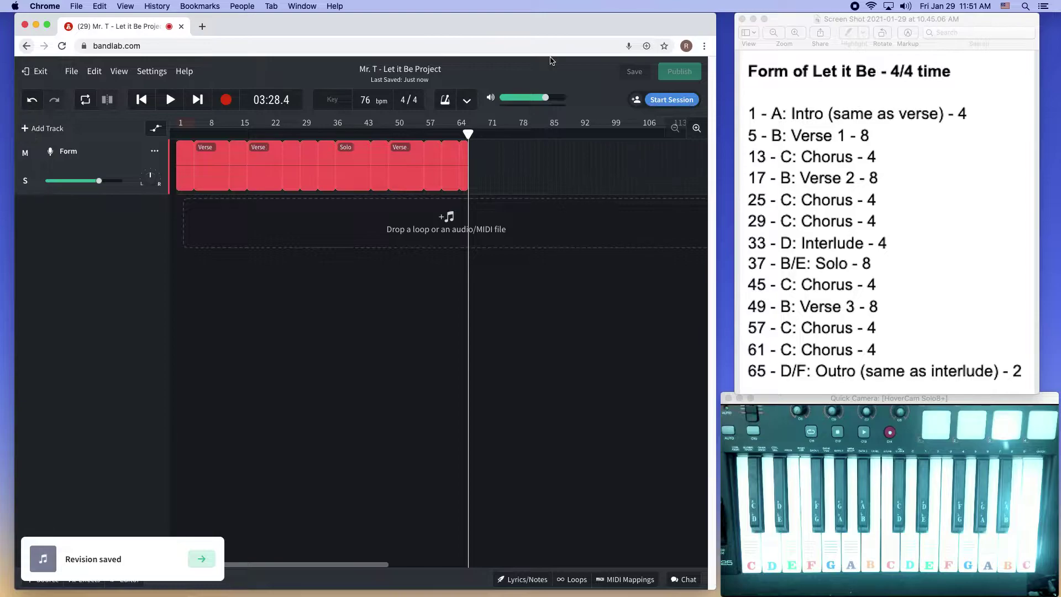
Step: Add a new MIDI instrument track and set its instrument category to Drum Kits
left_click(44, 129)
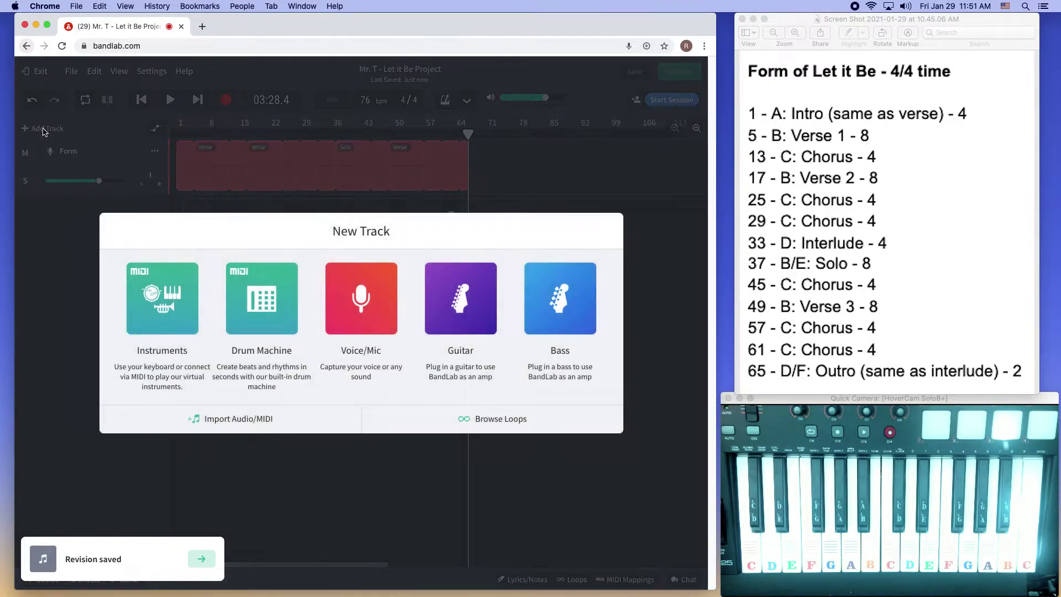
left_click(168, 303)
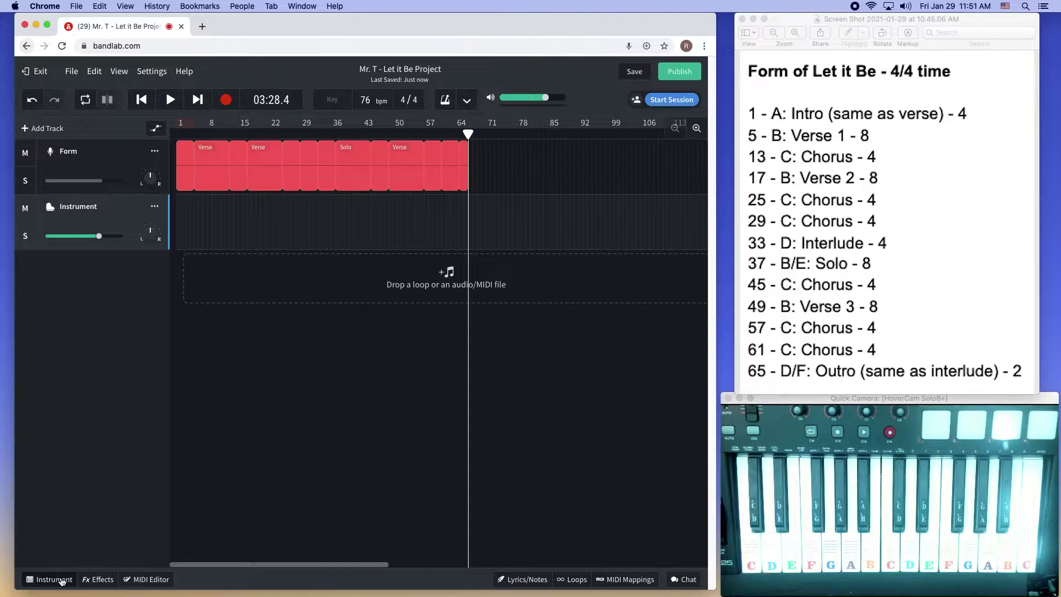
left_click(54, 579)
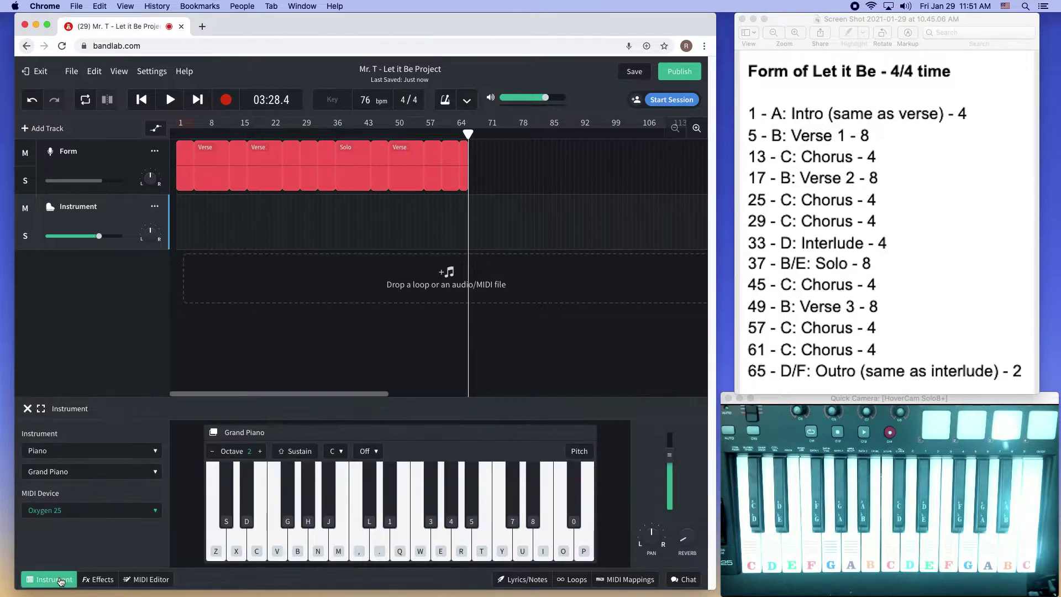
left_click(83, 451)
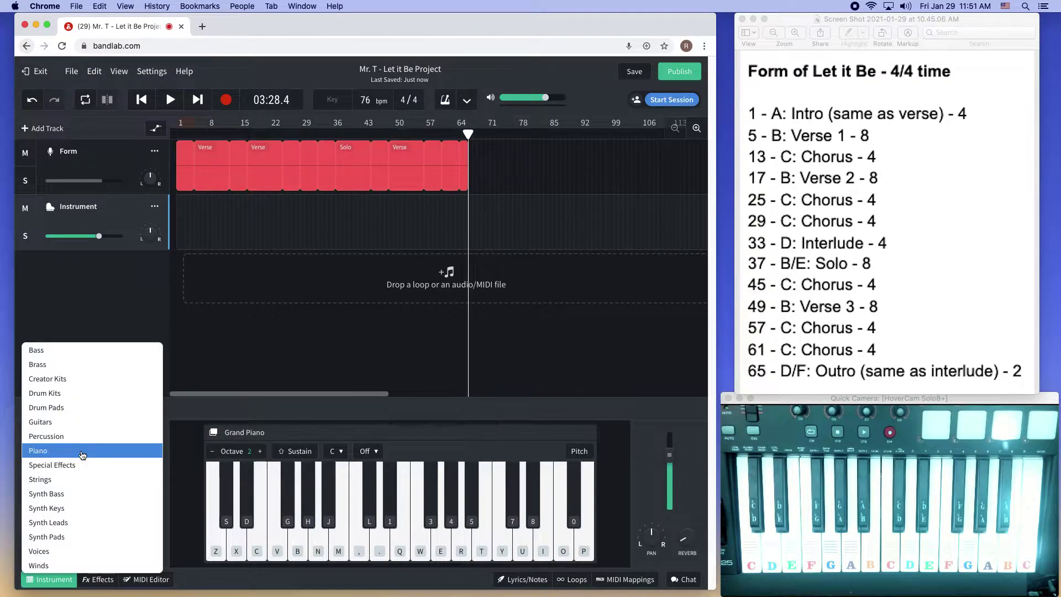
left_click(76, 397)
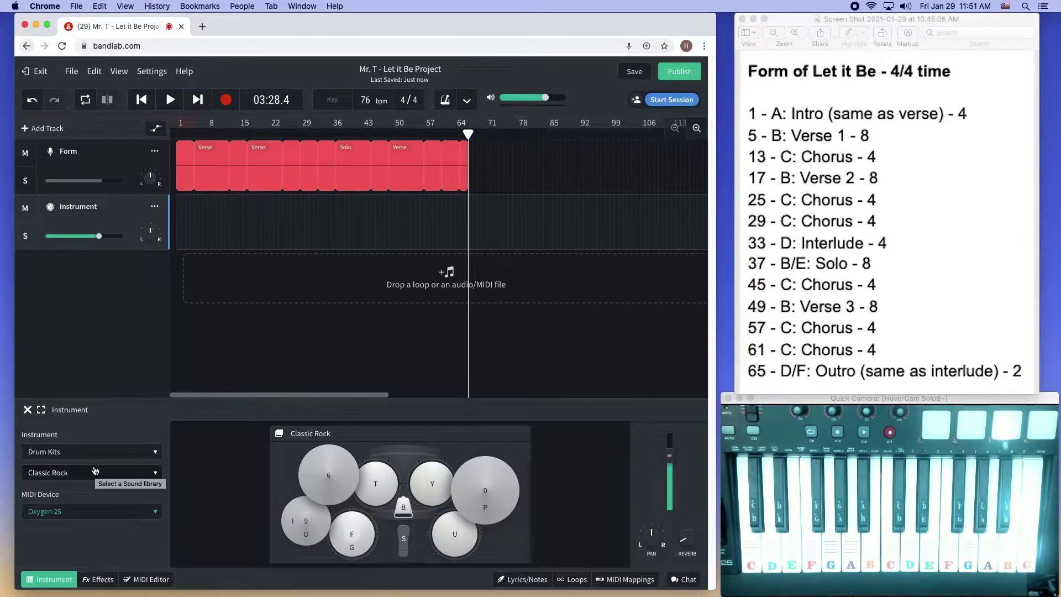
Step: Return the playhead to the start of the song
key("Return")
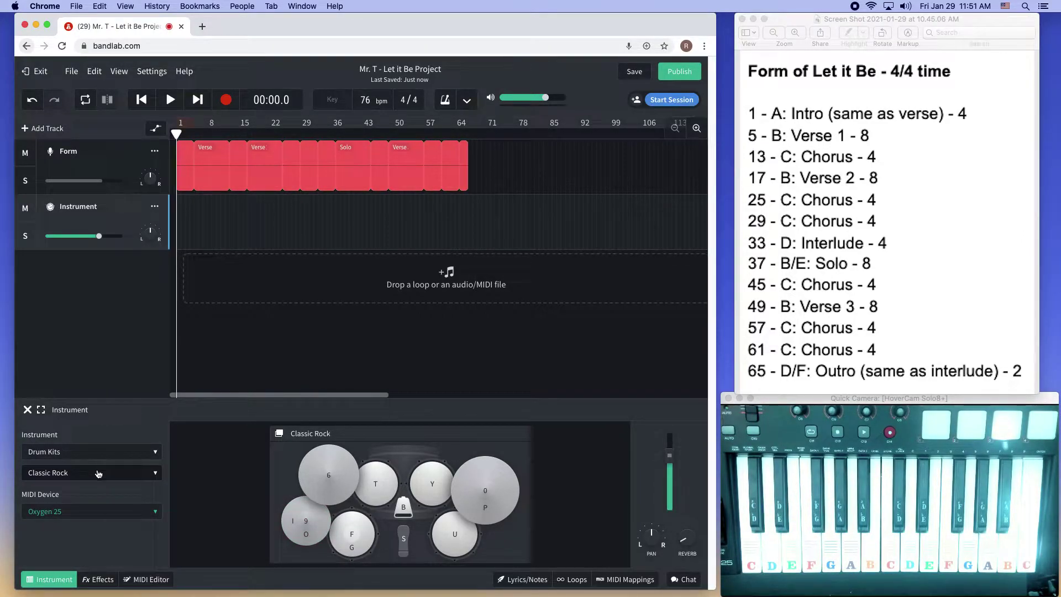
left_click_drag(176, 134, 229, 134)
key("Return")
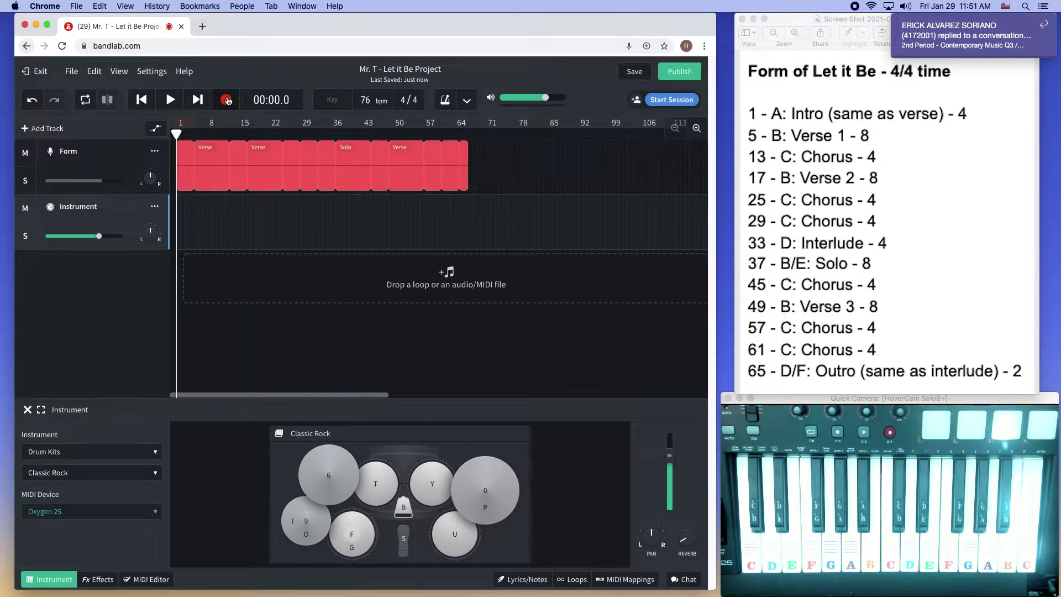
Step: Turn on the metronome and check its count-in duration setting
left_click(448, 100)
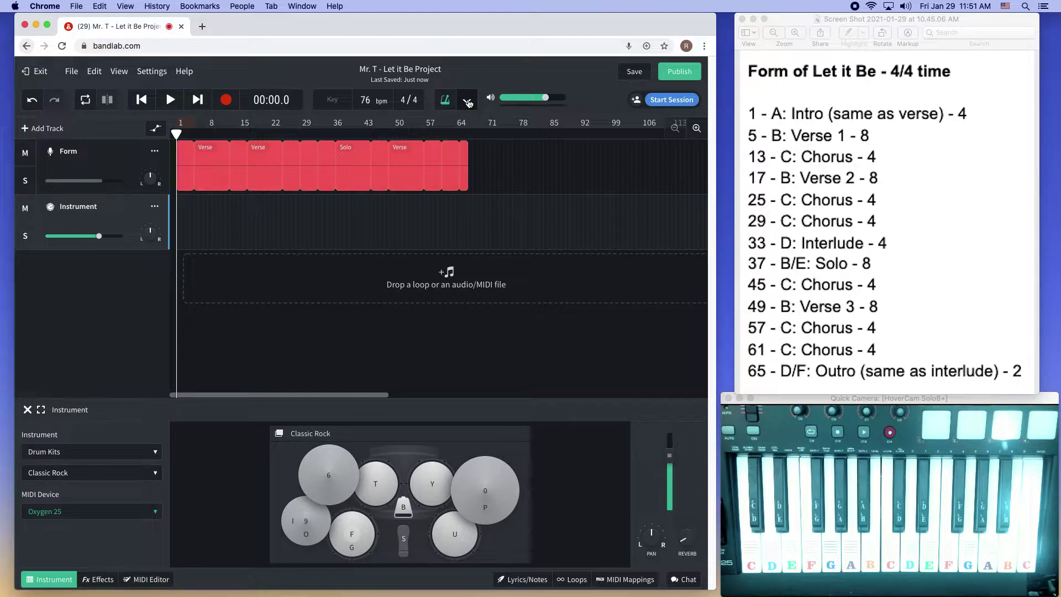
left_click(468, 101)
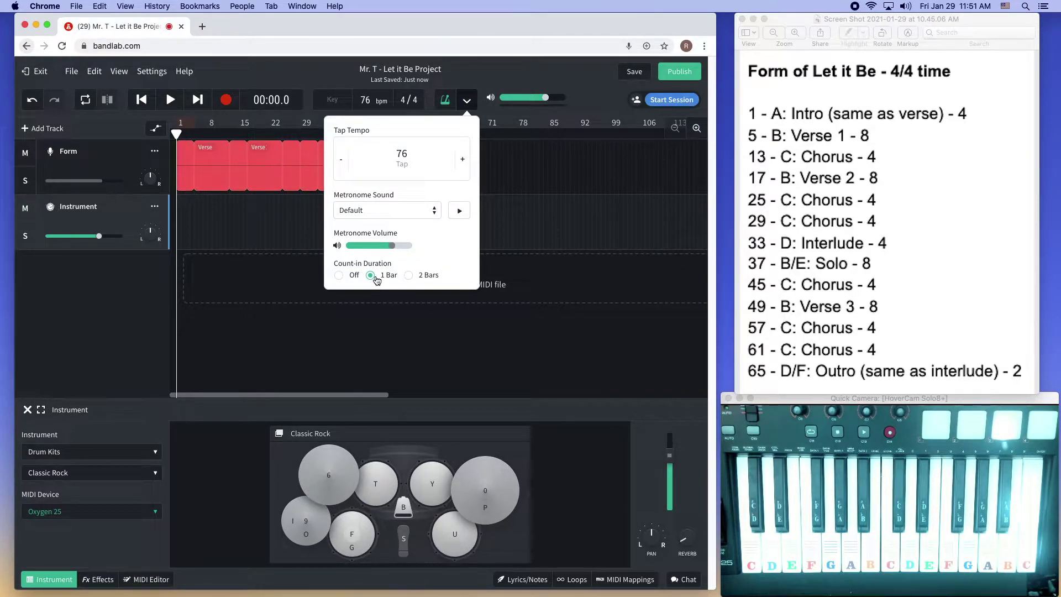
left_click(567, 73)
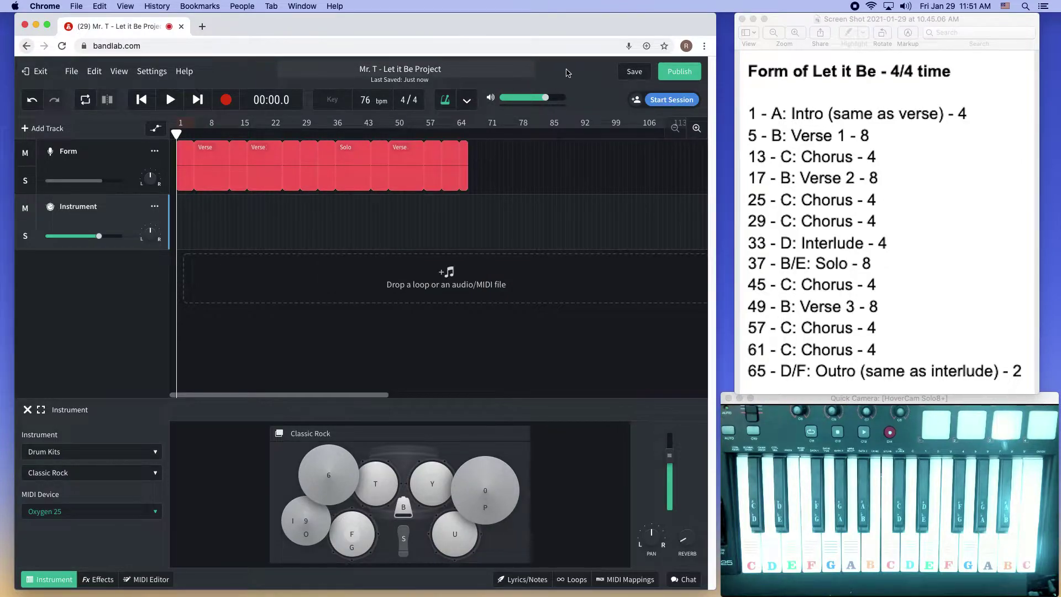
Step: Record a one-bar drum beat on the Instrument track from the start of the song
left_click(227, 100)
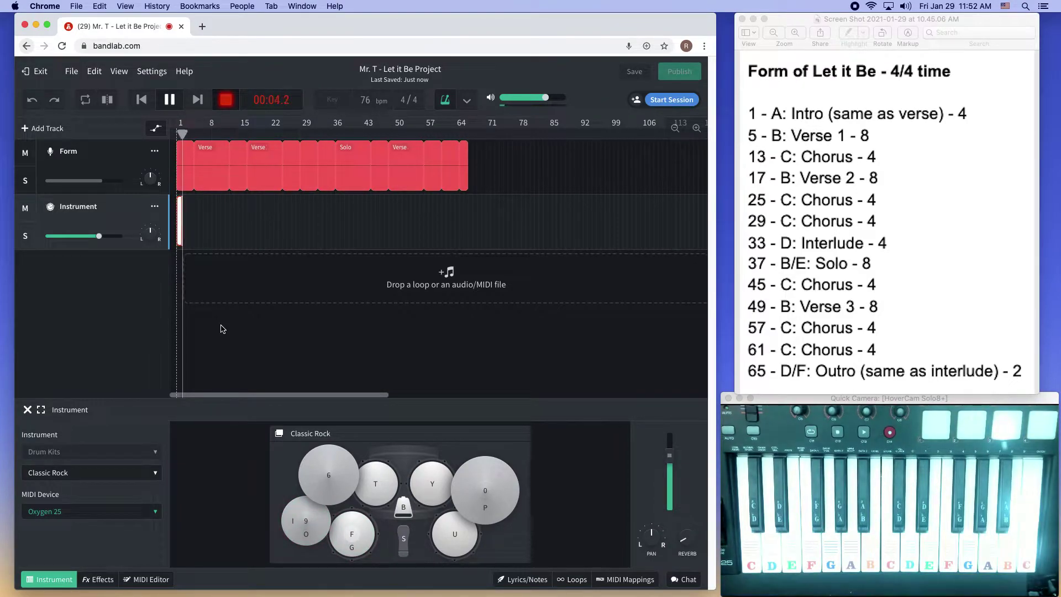
key("space")
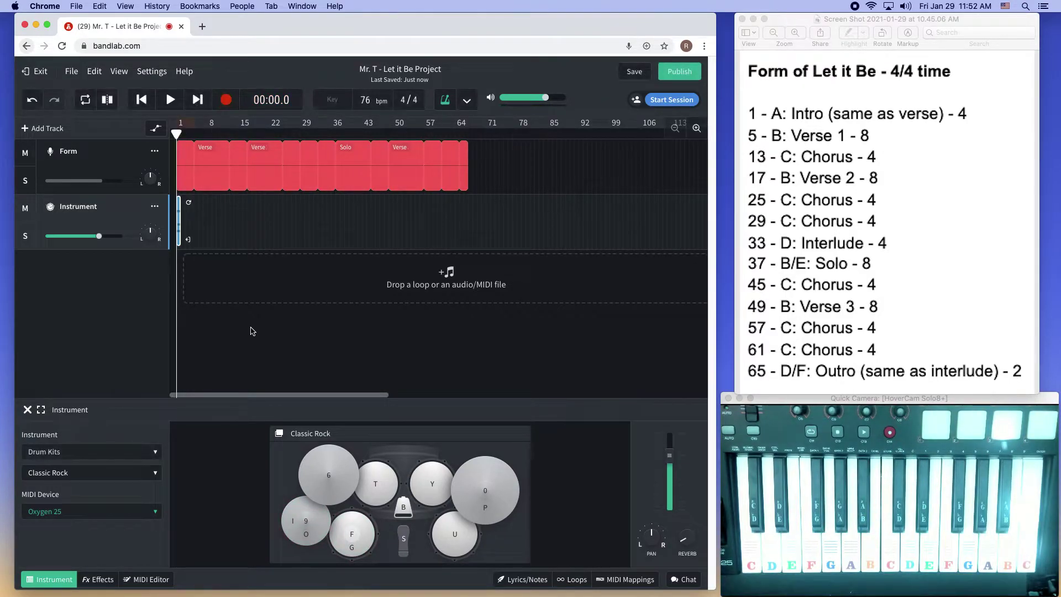
Step: Open the recorded drum clip in the MIDI editor and enlarge the editor to show all drum rows
left_click(695, 129)
left_click(696, 128)
left_click(695, 129)
left_click(695, 129)
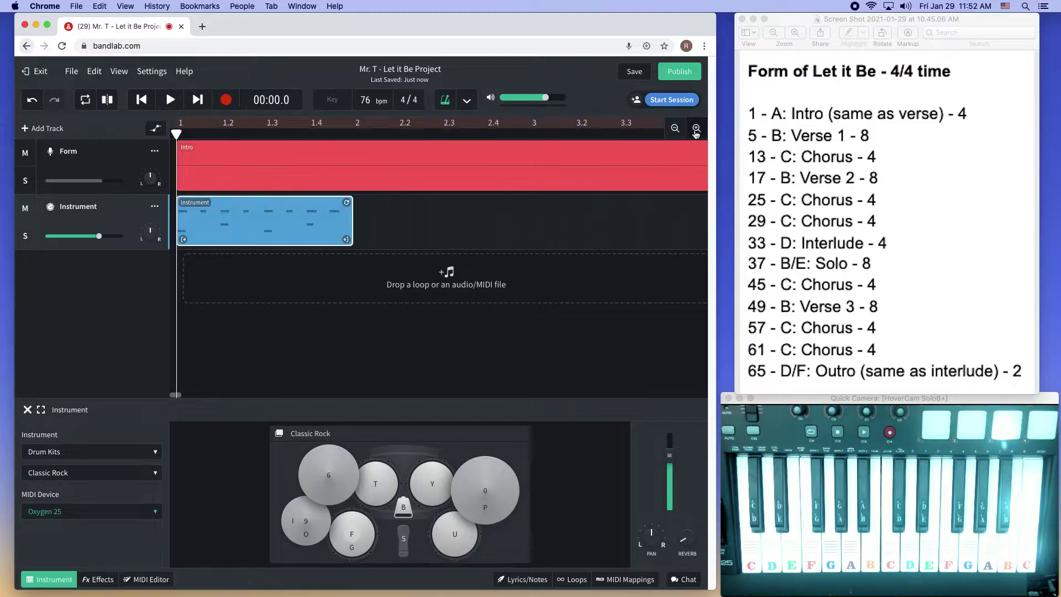
left_click(159, 579)
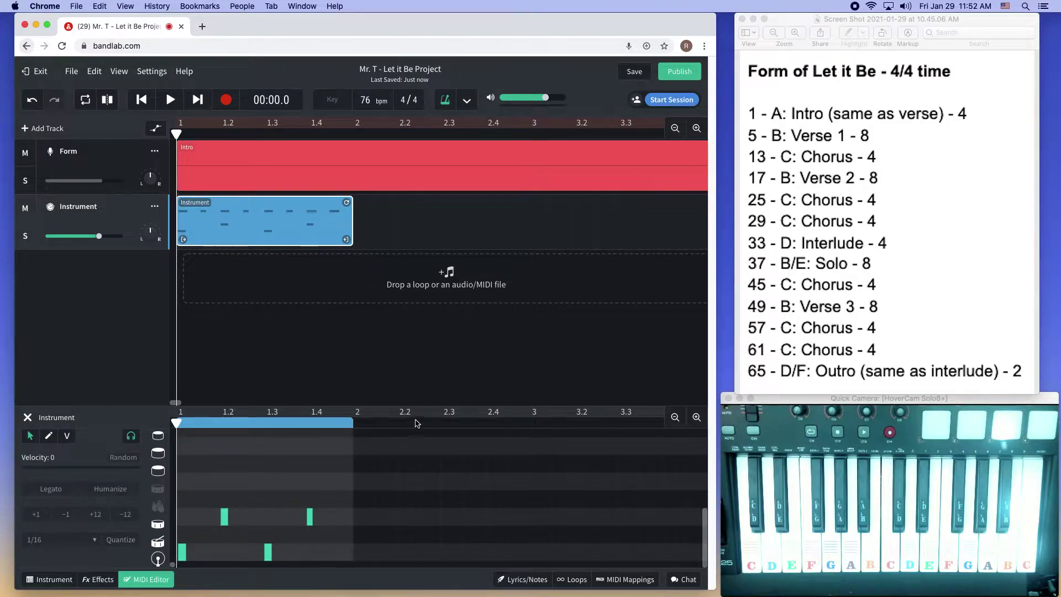
left_click_drag(418, 406, 427, 308)
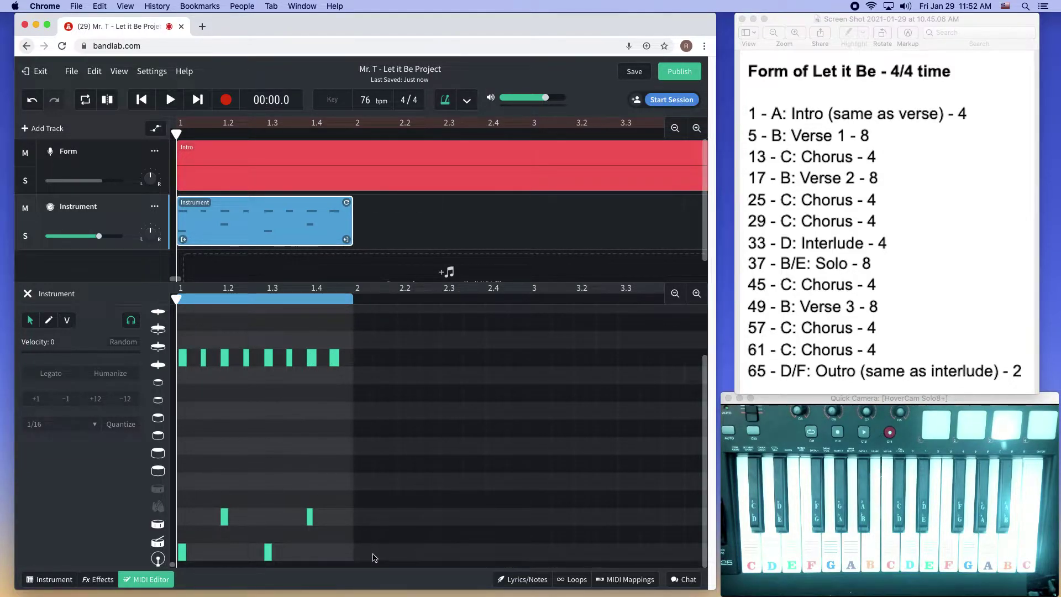
Step: Quantize all the recorded drum notes to 1/8 and apply Legato to them
left_click_drag(371, 557, 188, 329)
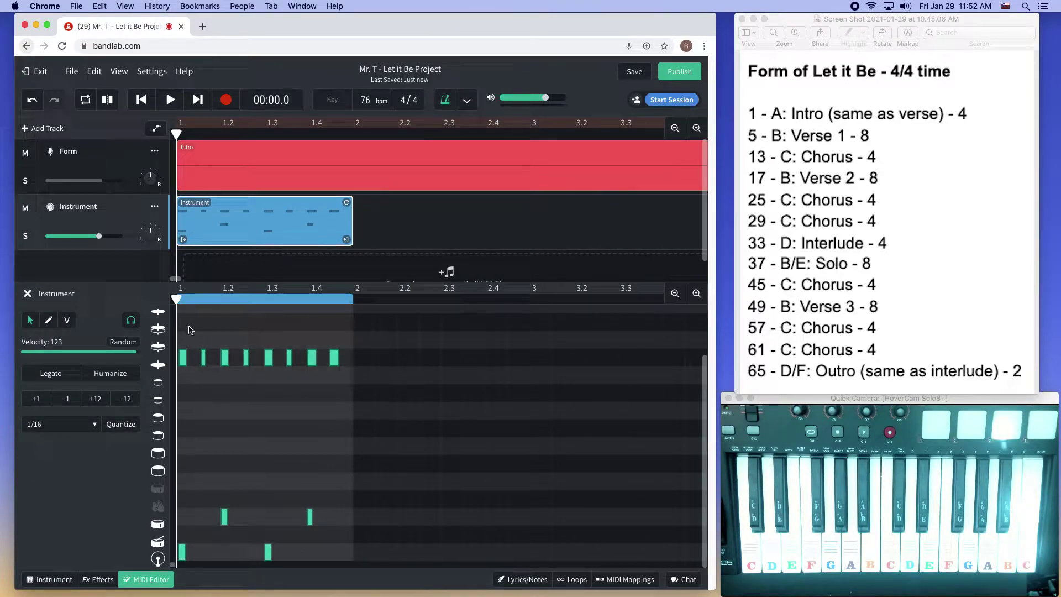
left_click(72, 424)
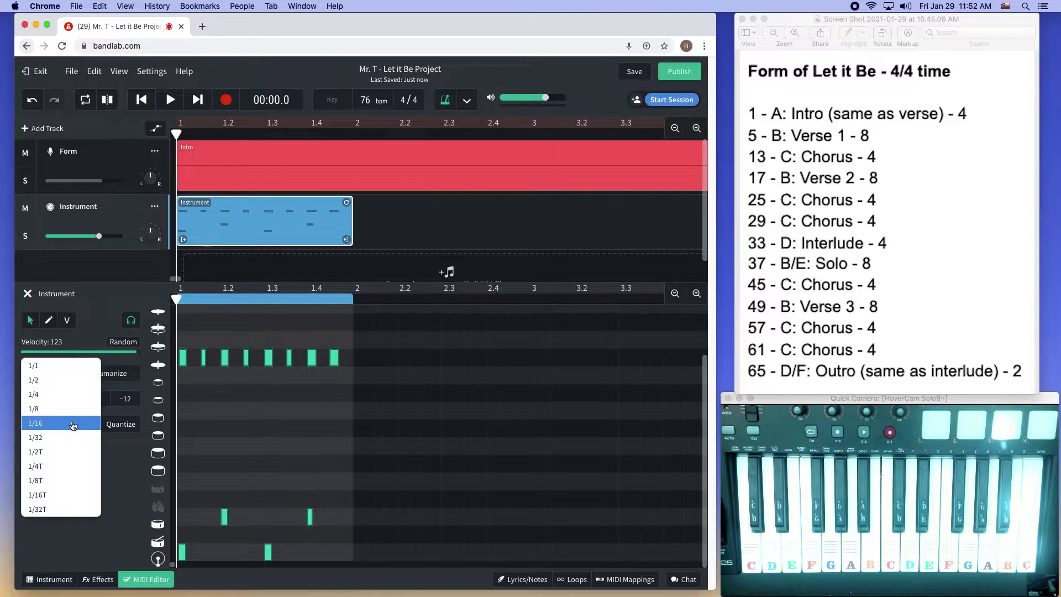
left_click(70, 411)
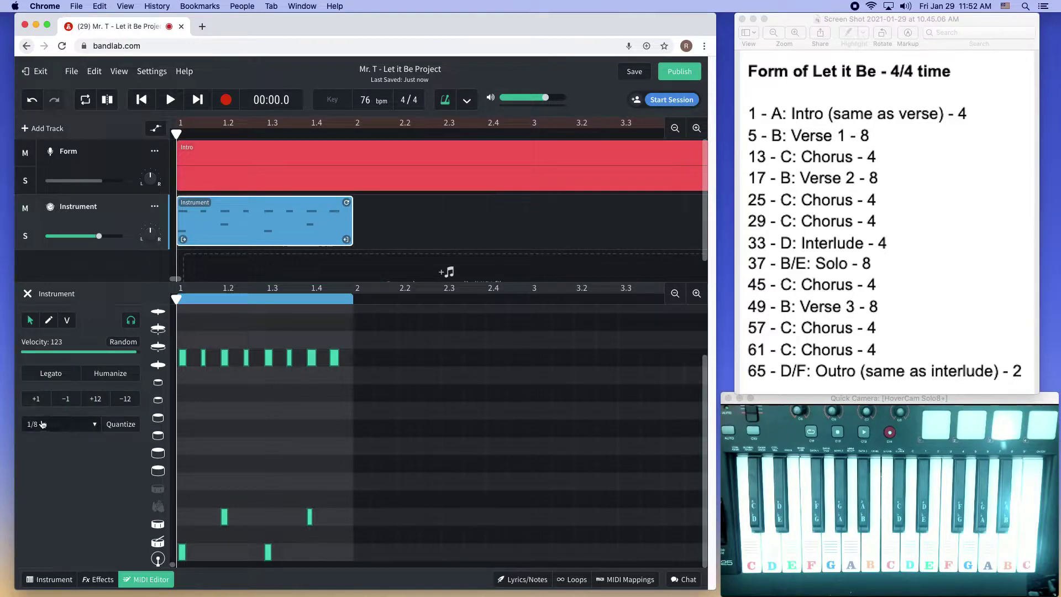
left_click(120, 426)
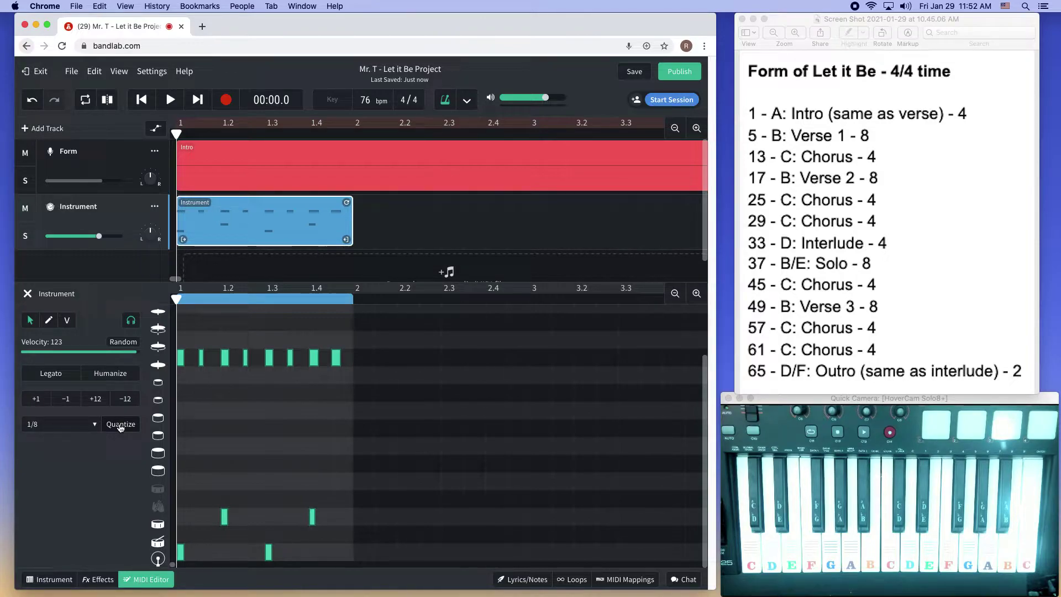
left_click(51, 374)
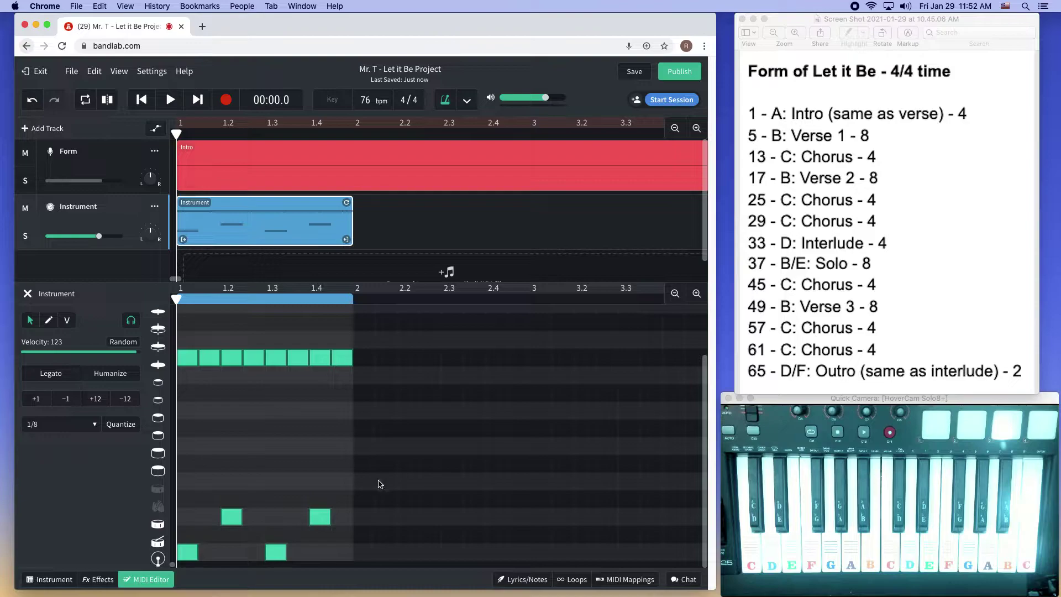
Step: Check the velocities of individual hi-hat, snare and kick notes, and raise the second kick note's velocity to 127
left_click(190, 358)
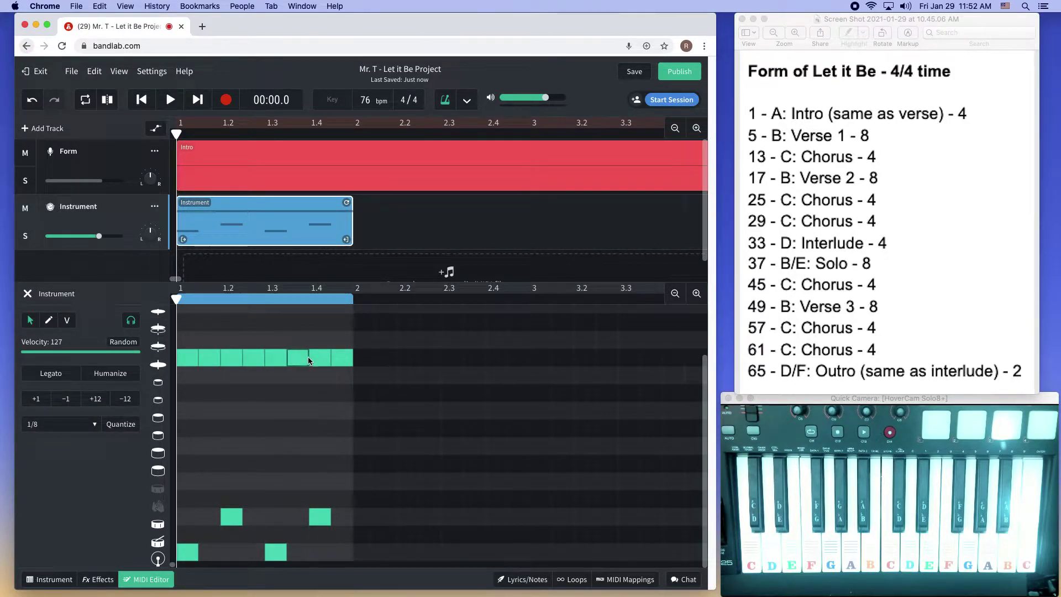
left_click(327, 520)
left_click(190, 551)
left_click(279, 557)
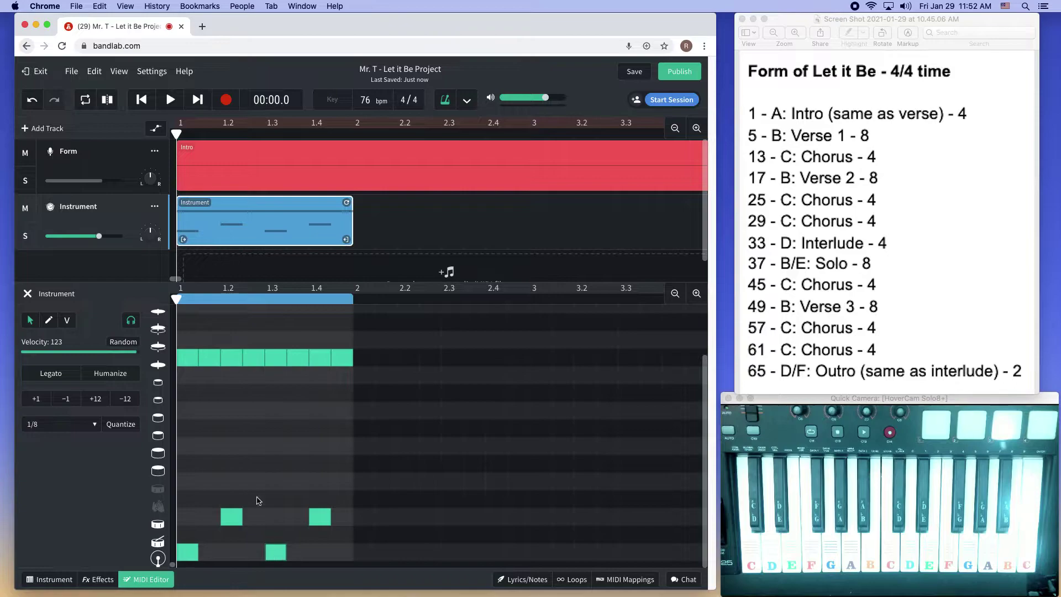
left_click_drag(136, 355, 141, 355)
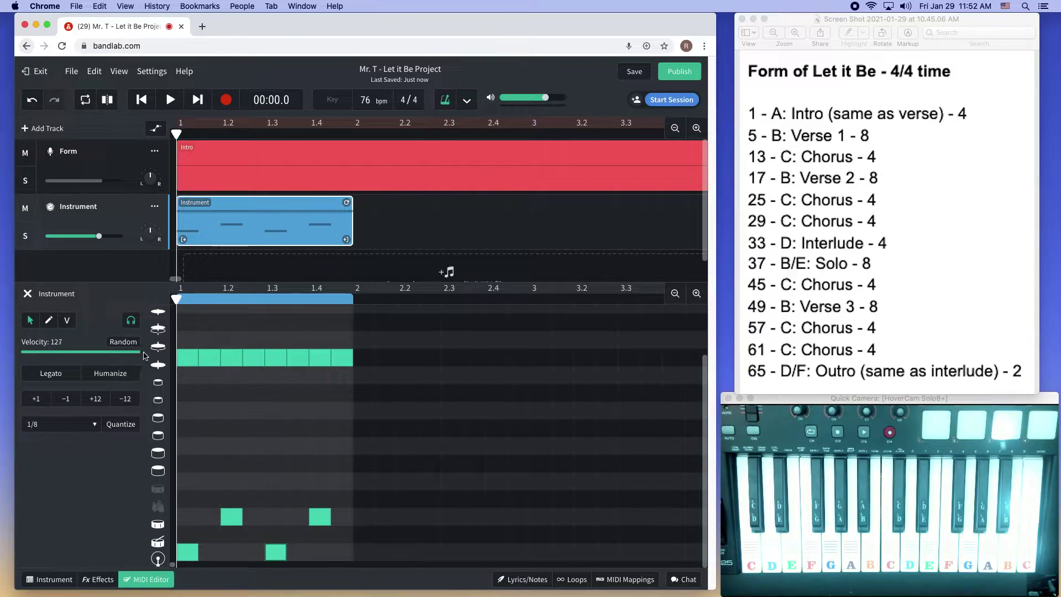
Step: Set the velocity of all the drum notes to 99
left_click(370, 543)
left_click_drag(364, 555, 130, 352)
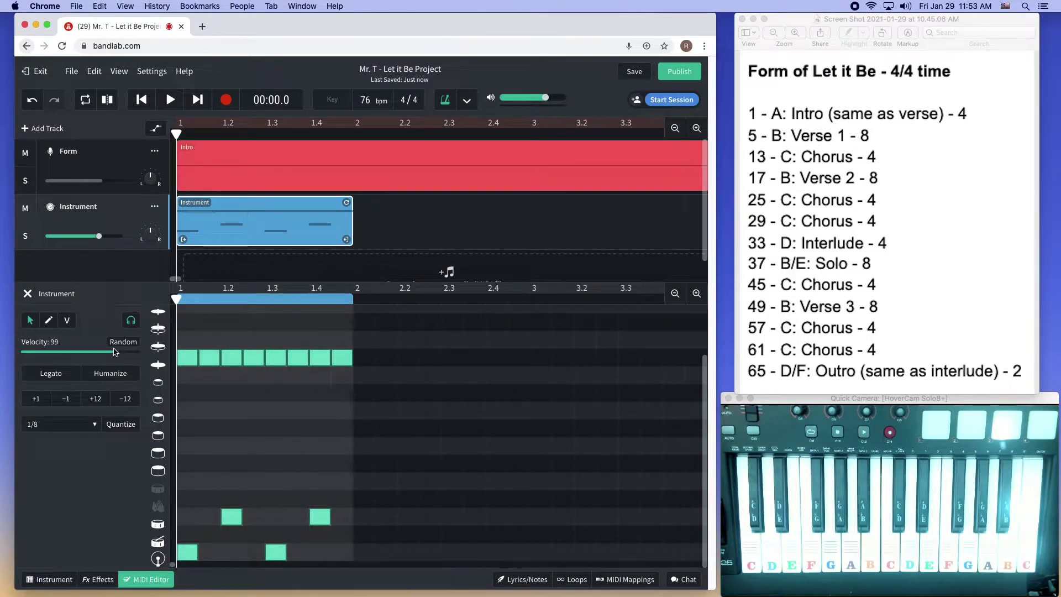
Step: Play back the edited drum beat and turn off the metronome
key("space")
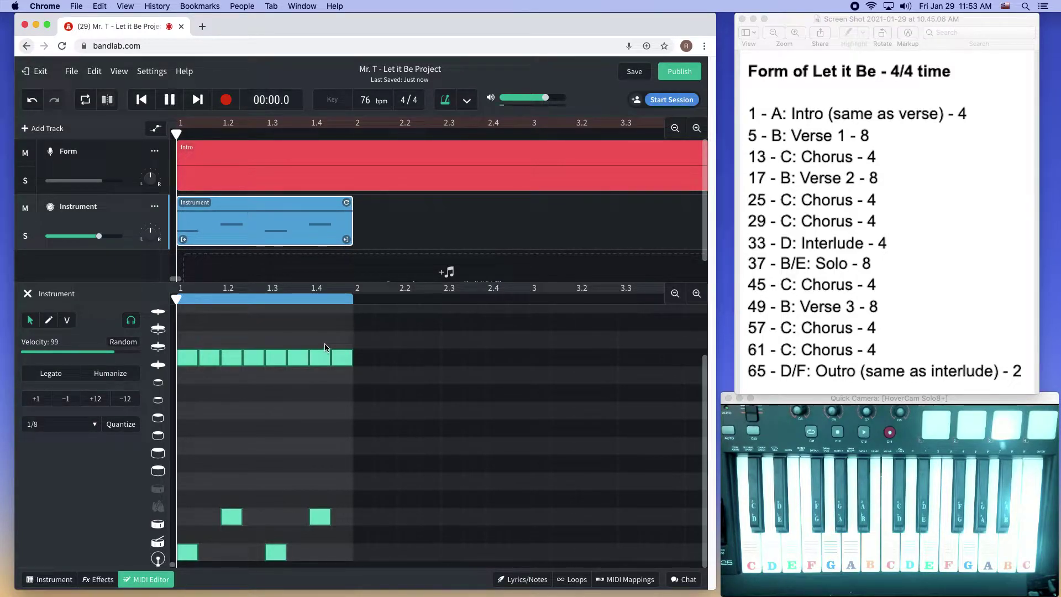
left_click(445, 100)
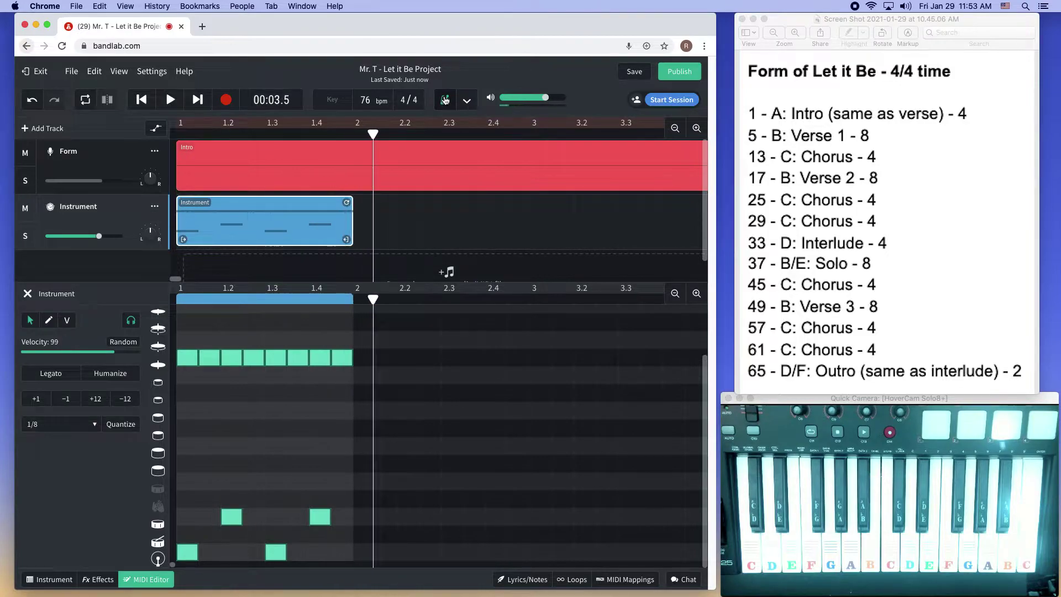
Step: Try lengthening the drum clip into bar 3 without looping, play it from the start, and trim it back to one bar
left_click(675, 129)
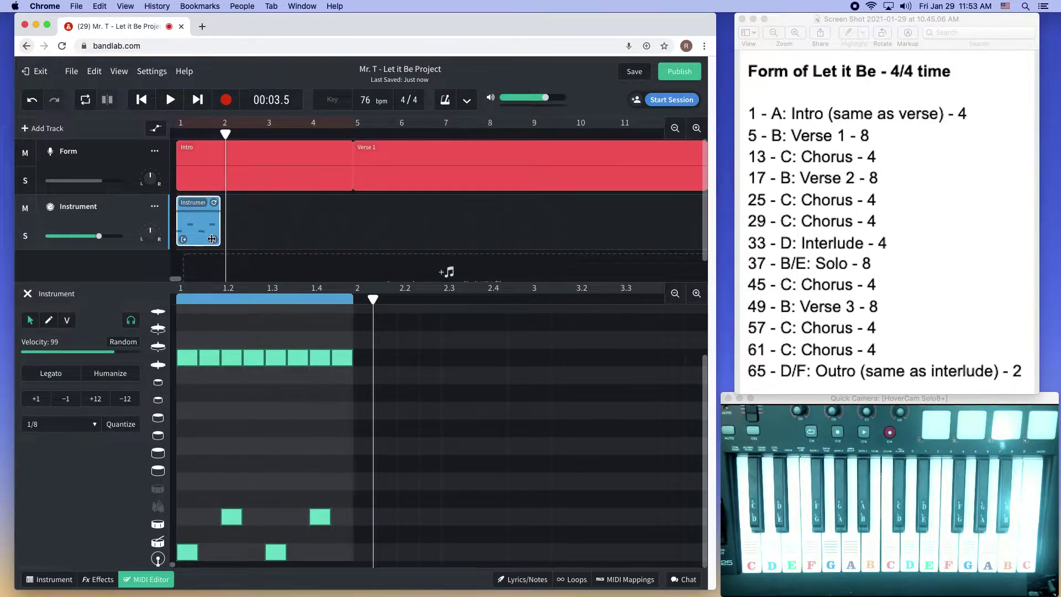
left_click_drag(215, 240, 296, 240)
left_click(177, 133)
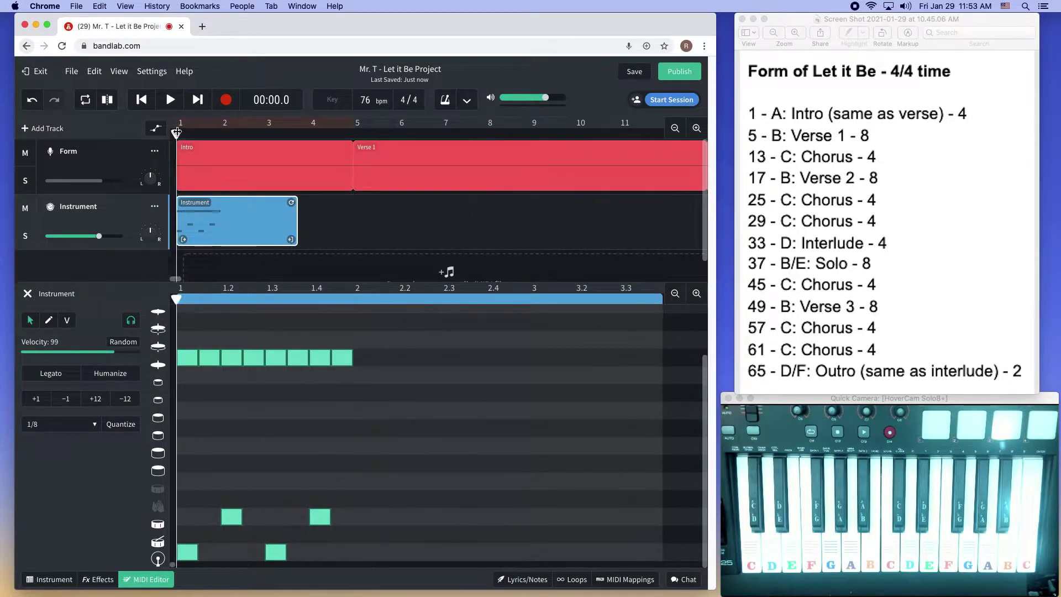
key("space")
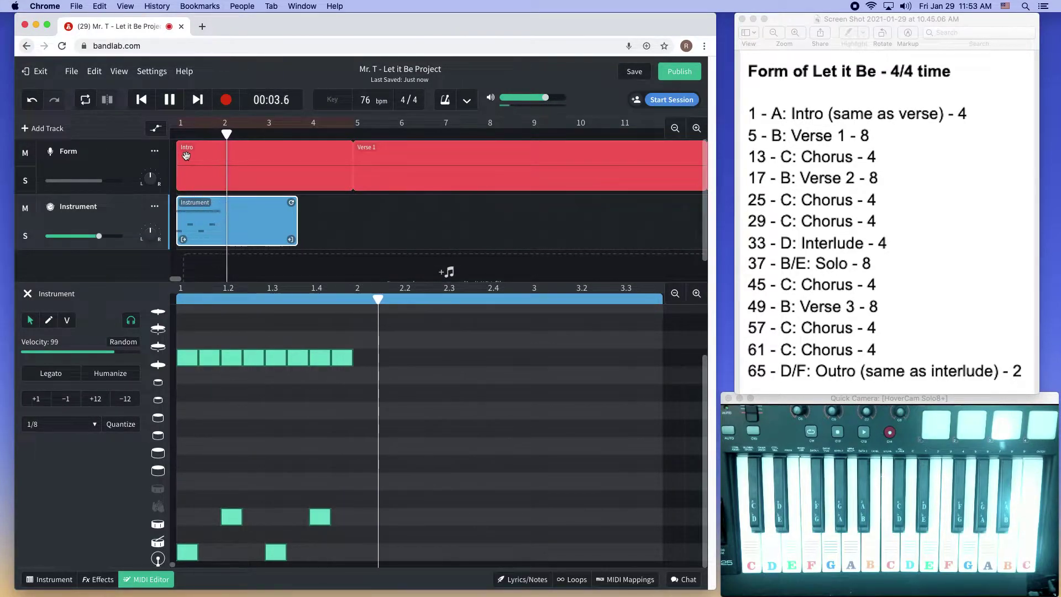
key("space")
left_click_drag(293, 240, 216, 240)
Step: Loop the one-bar drum clip to fill the four-bar Intro and play it from the start
left_click_drag(213, 202, 341, 197)
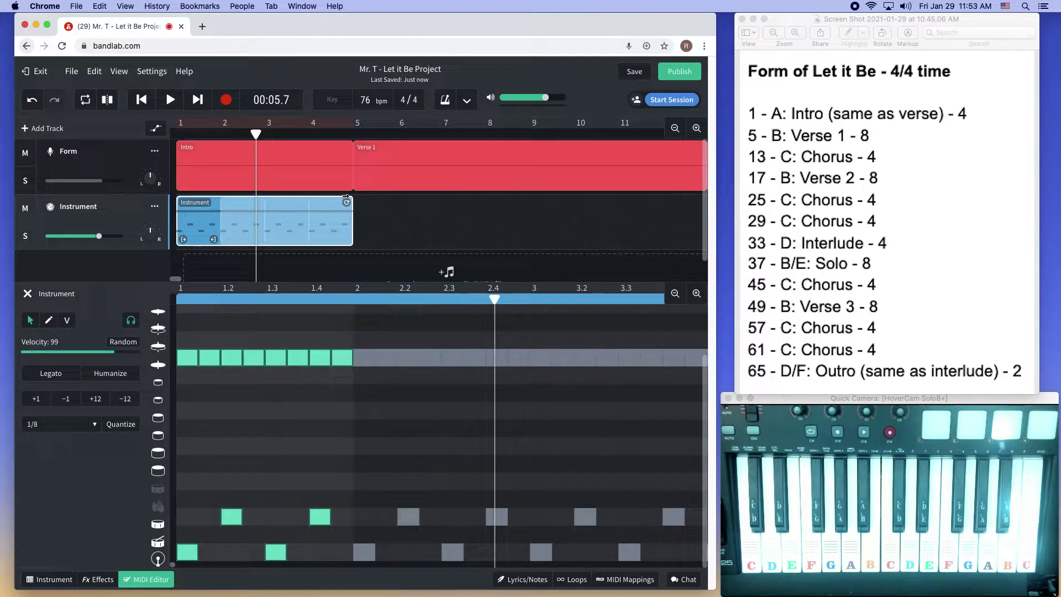
key("Return")
key("space")
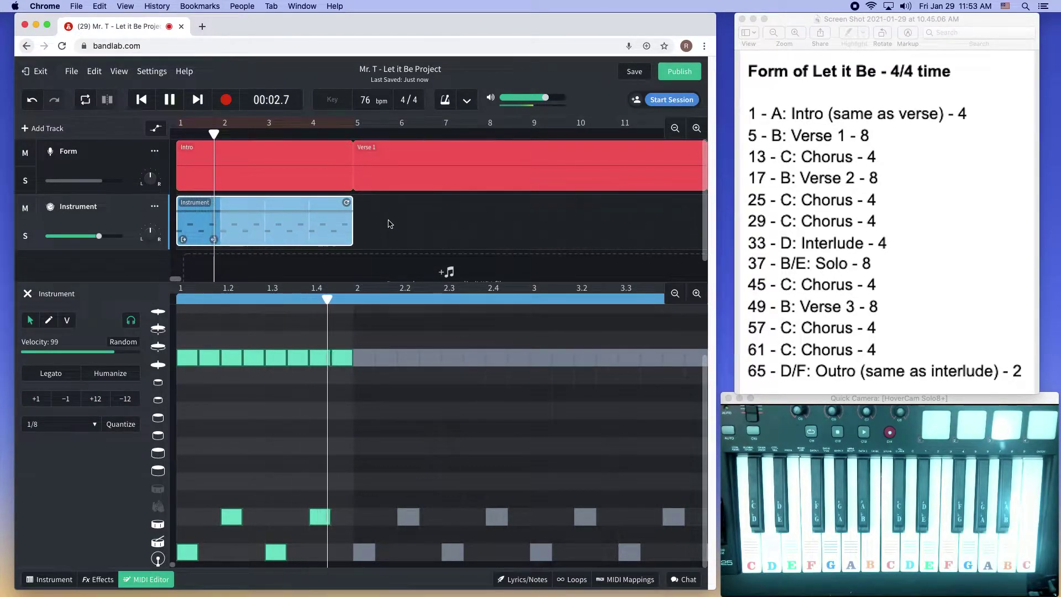
key("space")
Step: Rename the Instrument track as Drums
double_click(88, 206)
type("D")
left_click(414, 228)
Step: Extend the drum loop across the song form to about bar 66, within the Outro
left_click(674, 128)
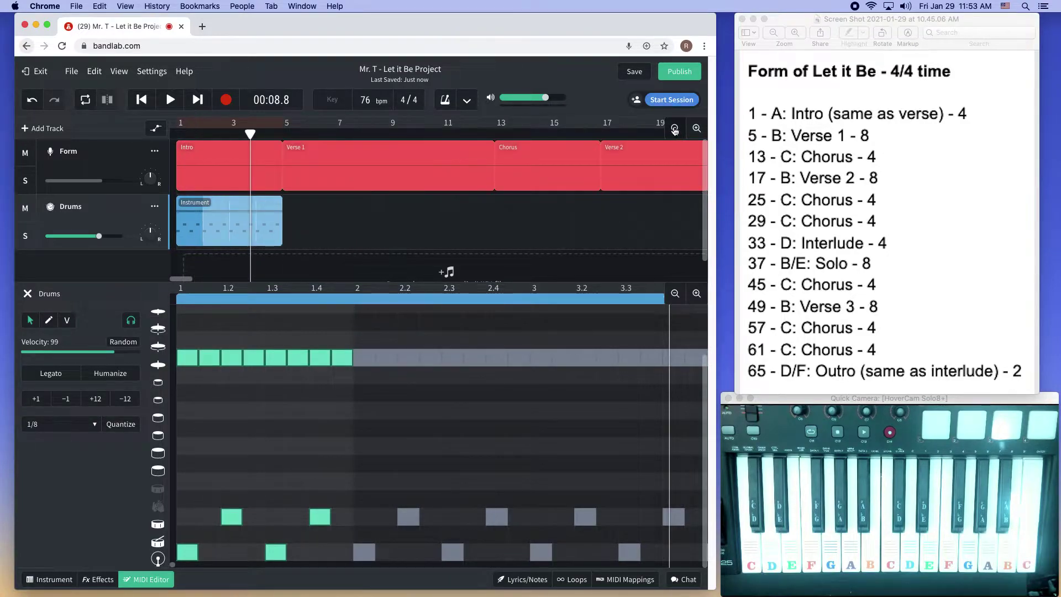
left_click(674, 129)
left_click(674, 129)
left_click(675, 129)
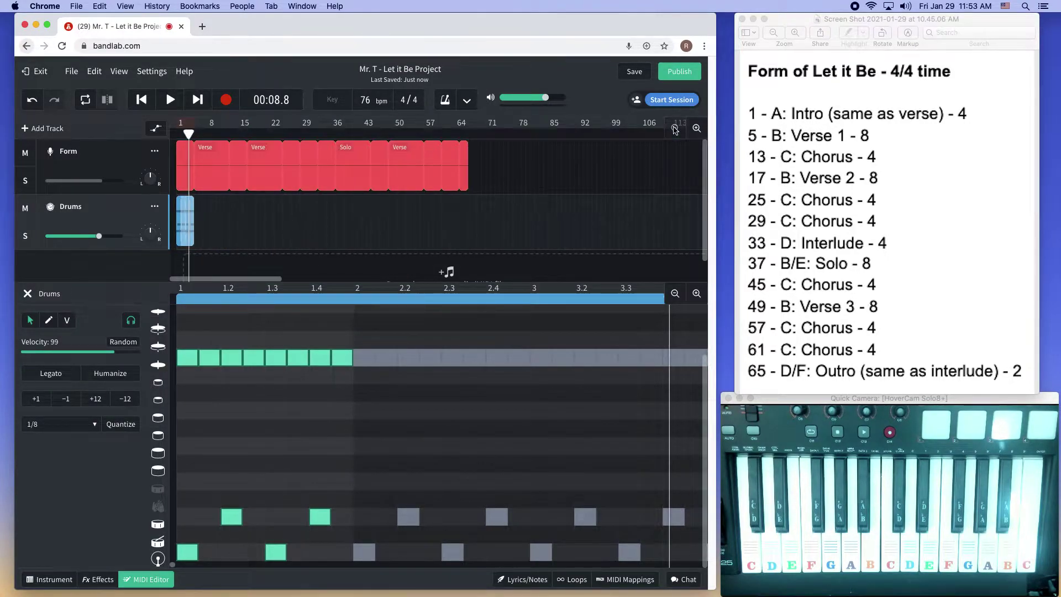
left_click_drag(183, 207, 469, 203)
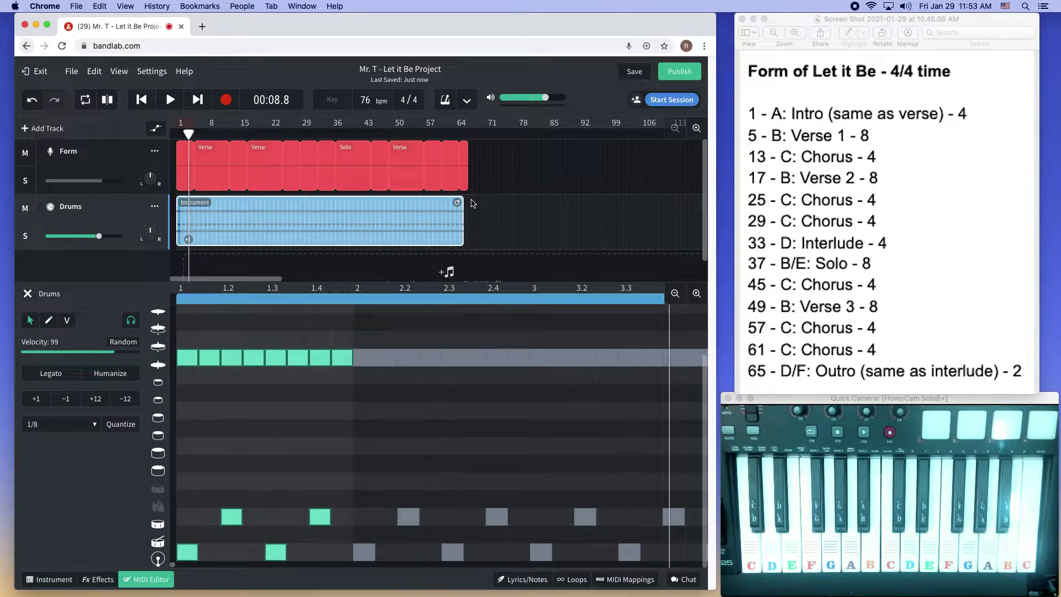
Step: Lengthen the drum loop so its end lines up with the end of the Outro at bar 67
left_click(696, 128)
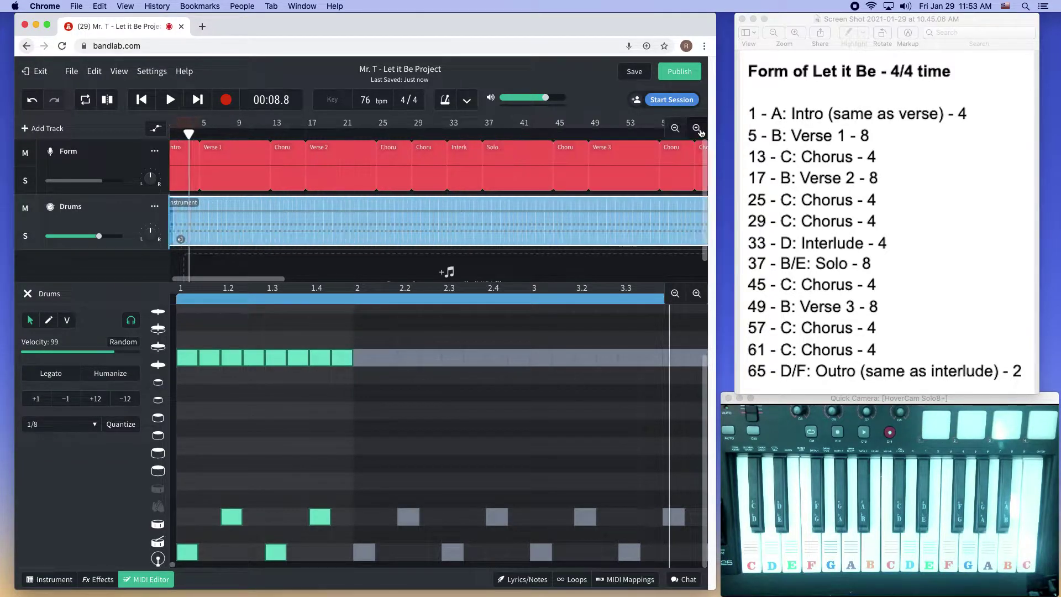
left_click(696, 128)
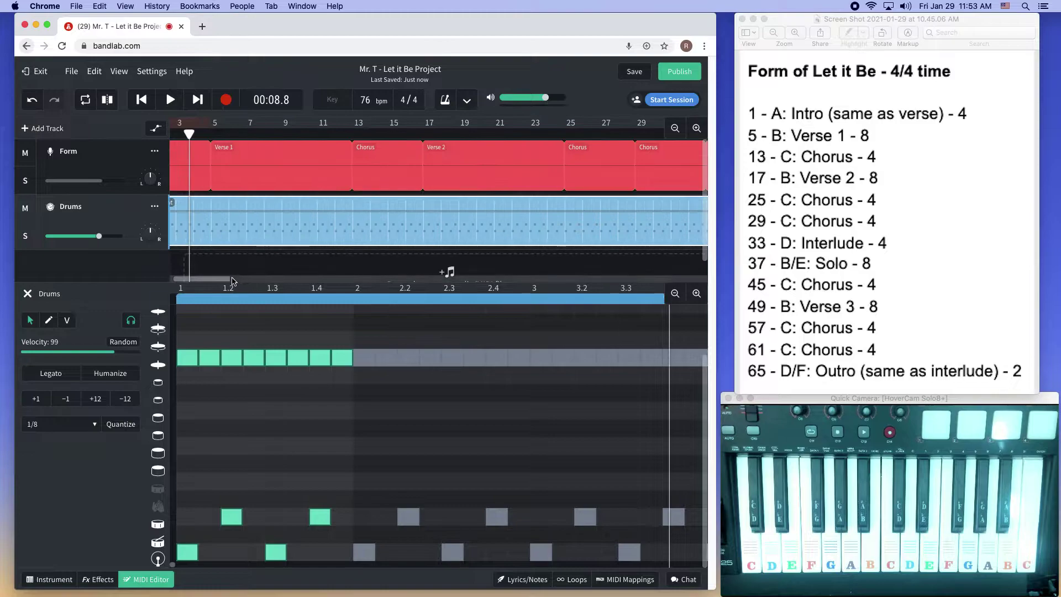
left_click_drag(217, 279, 303, 279)
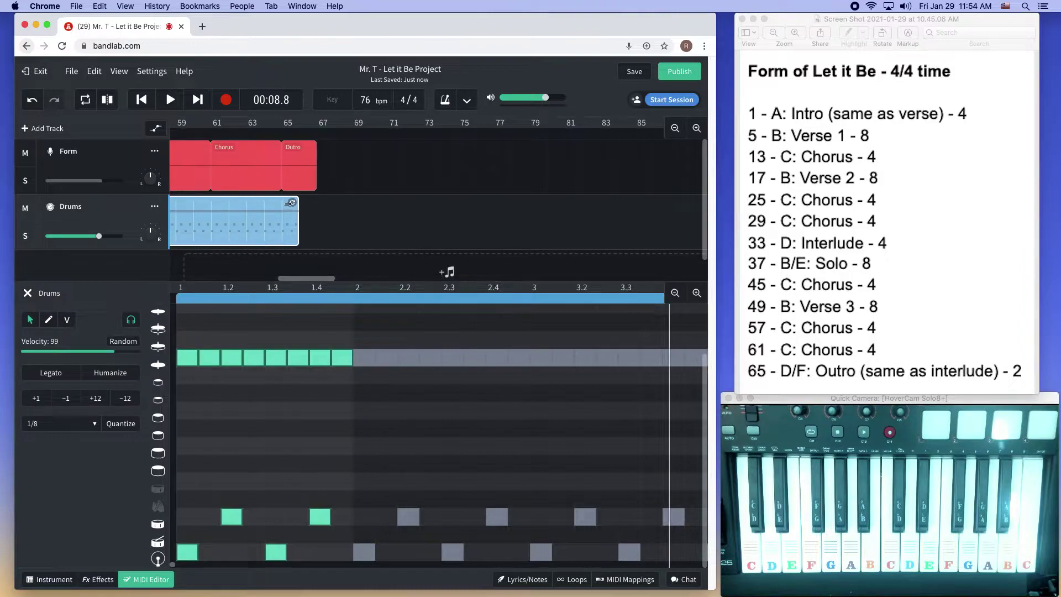
left_click_drag(292, 202, 310, 203)
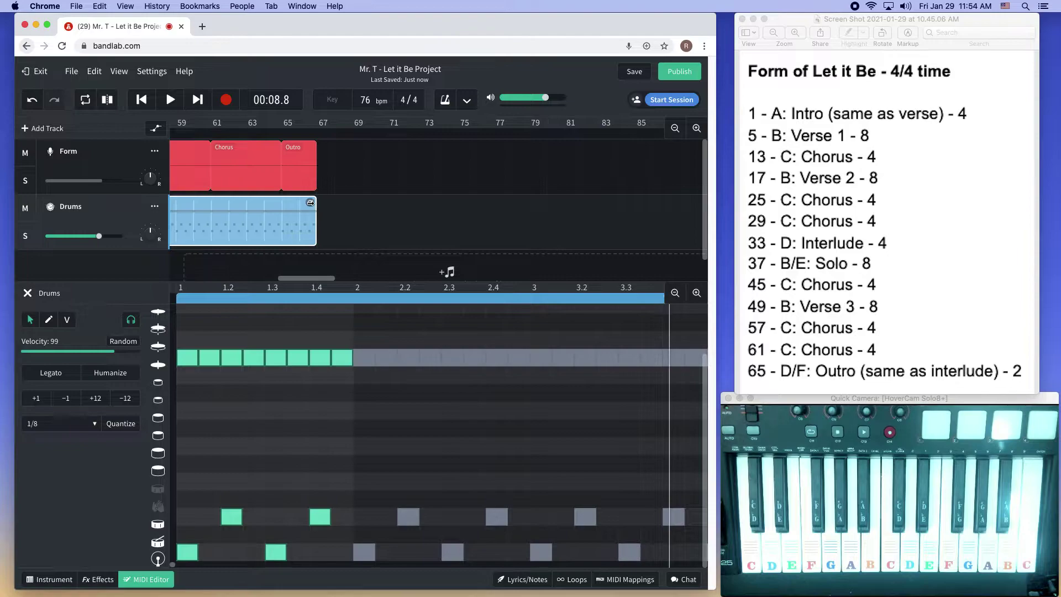
Step: Close the MIDI editor and return the playhead to the start of the song
left_click(28, 293)
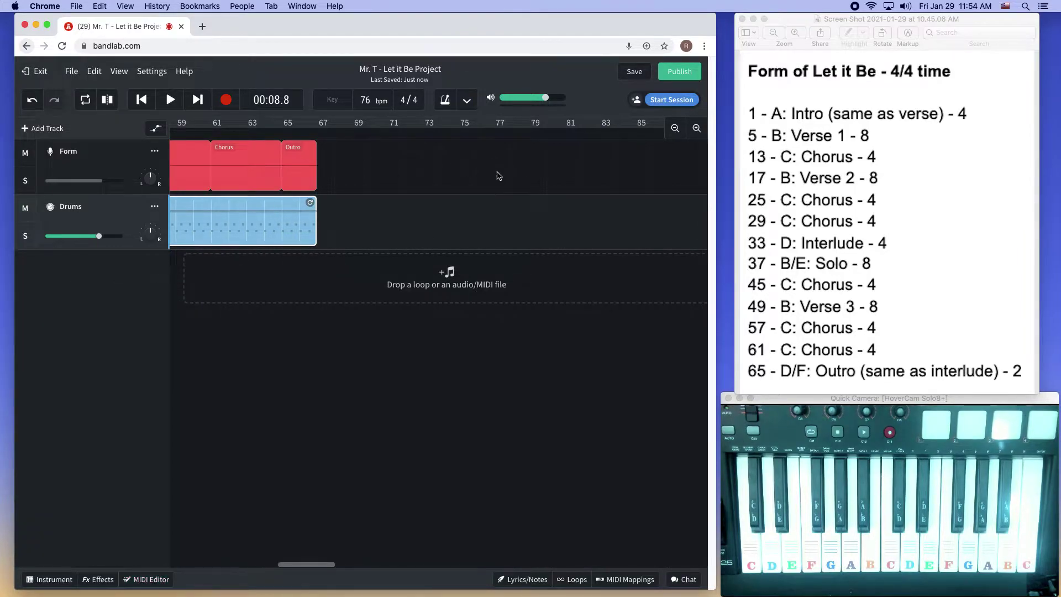
left_click_drag(287, 562, 178, 564)
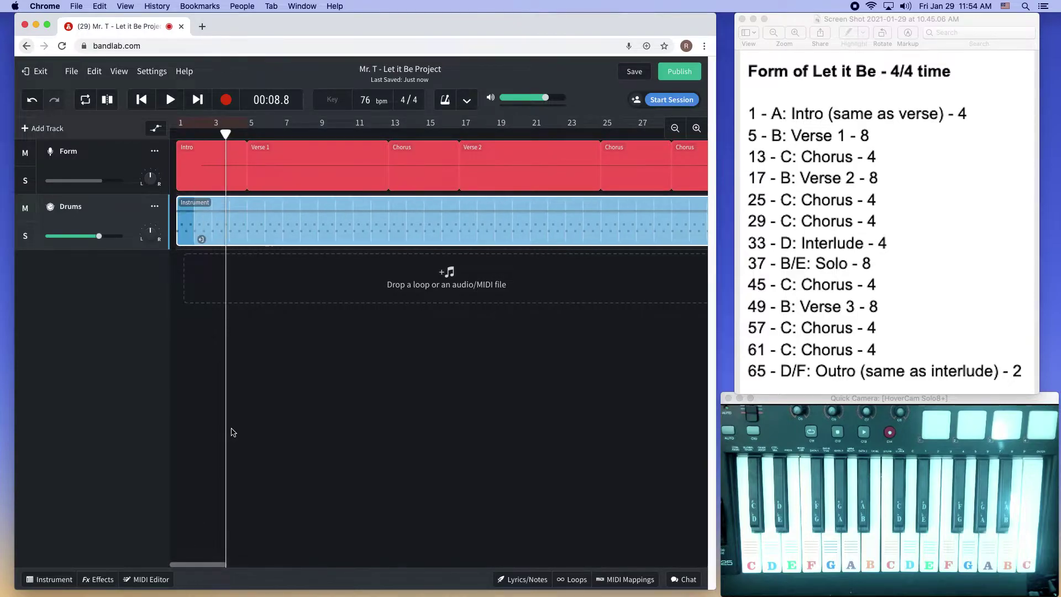
left_click_drag(223, 136, 173, 137)
Step: Add a new MIDI instrument track and name it "Bassline - Left Ha"
left_click(46, 128)
left_click(165, 284)
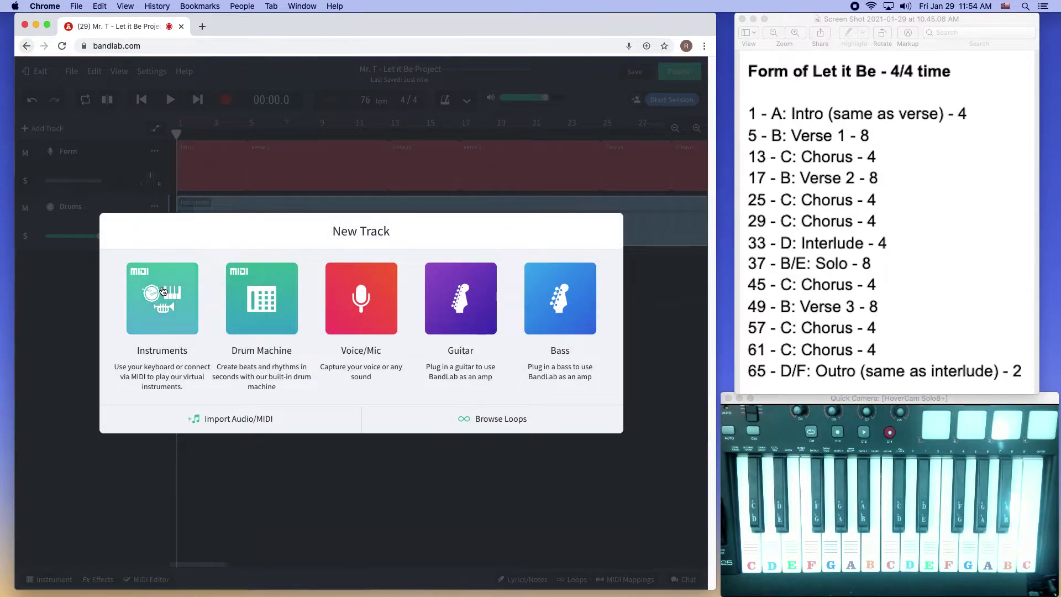
double_click(93, 261)
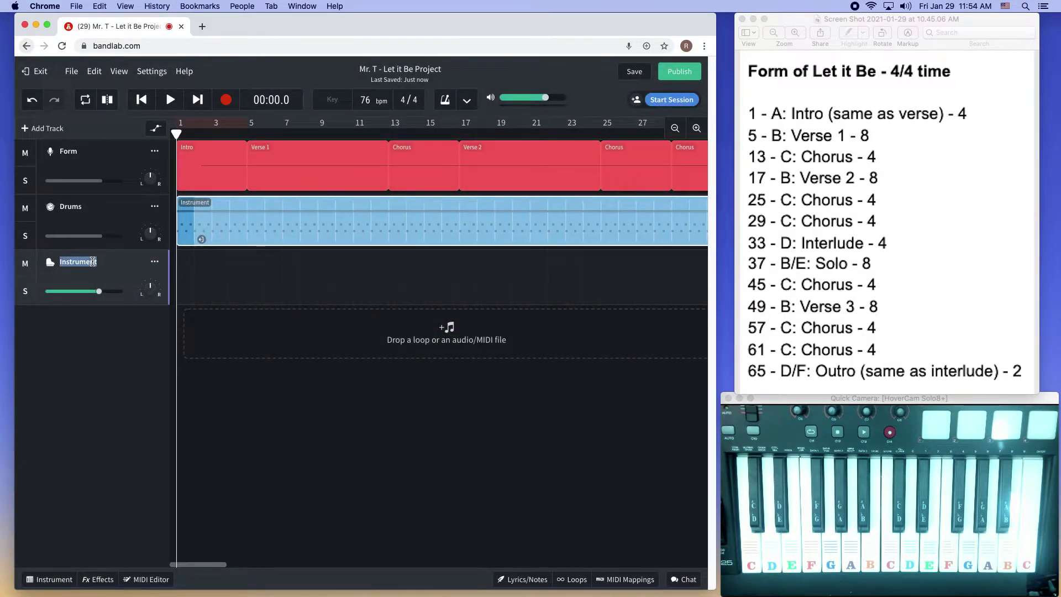
type("Bassline - Left Ha")
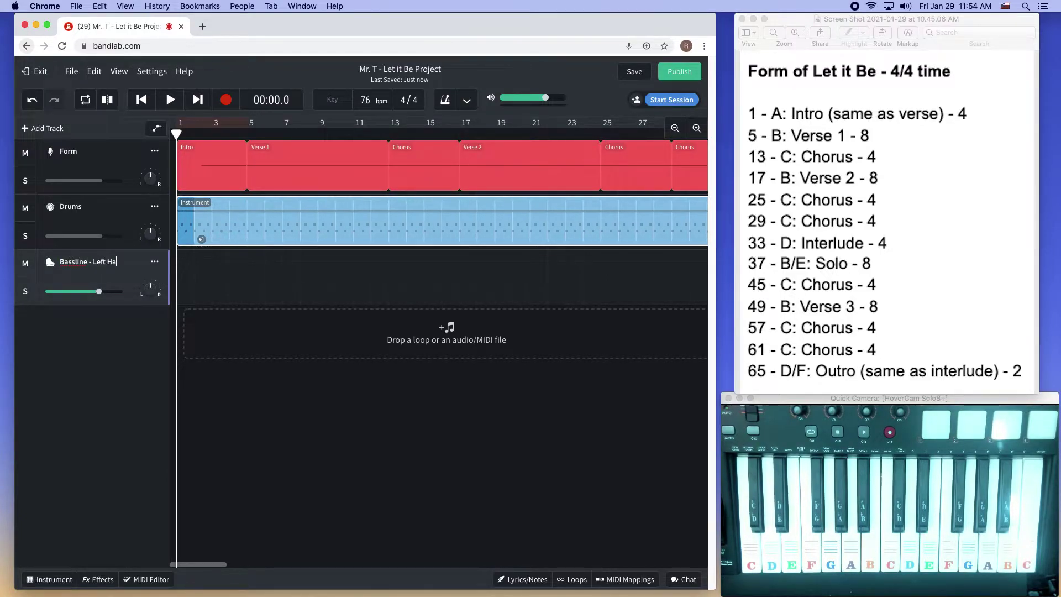
key("Return")
Step: Open the AZ Guitar School website, azguitarschool.com, in a new browser tab
key("super+t")
type("az")
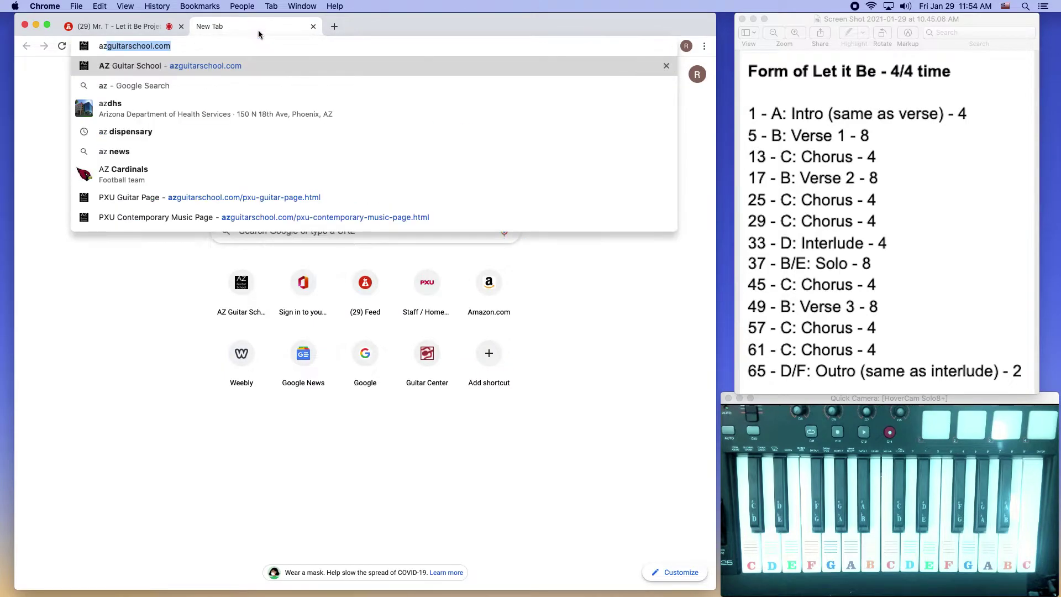
key("Return")
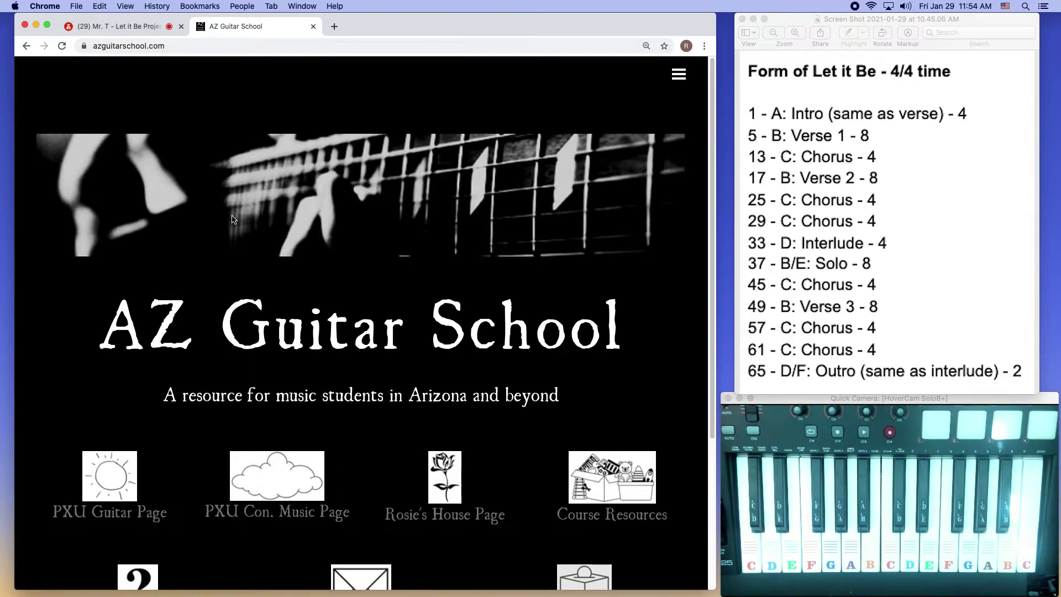
Step: Open the Let it Be chord progression from the Contemporary Music Unit 2 calendar and view its Verse and Chorus charts
scroll(235, 220, "down", 3)
left_click(268, 405)
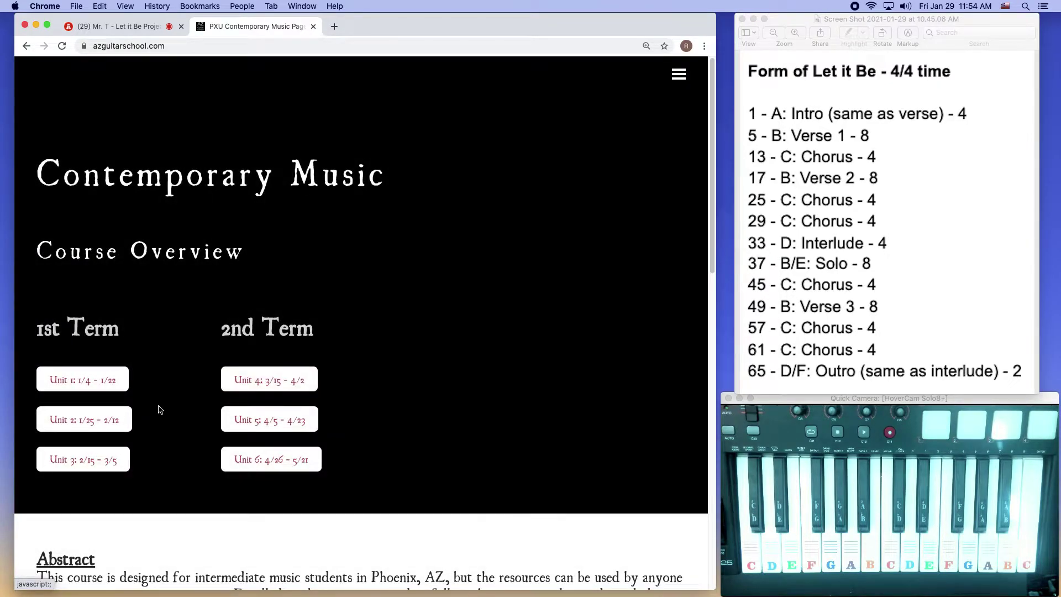
left_click(125, 419)
scroll(514, 352, "down", 6)
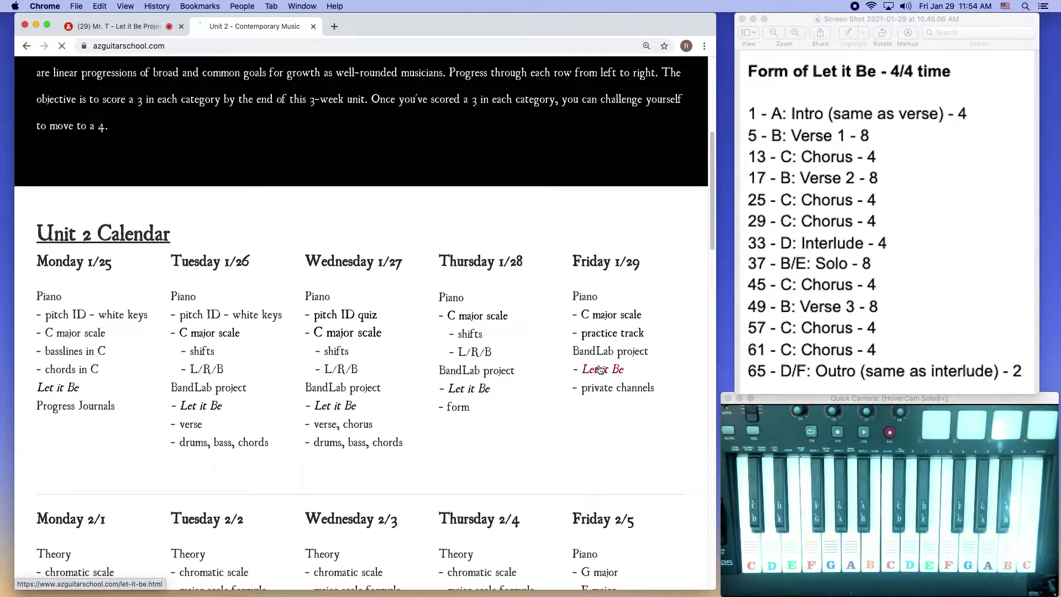
scroll(585, 367, "down", 2)
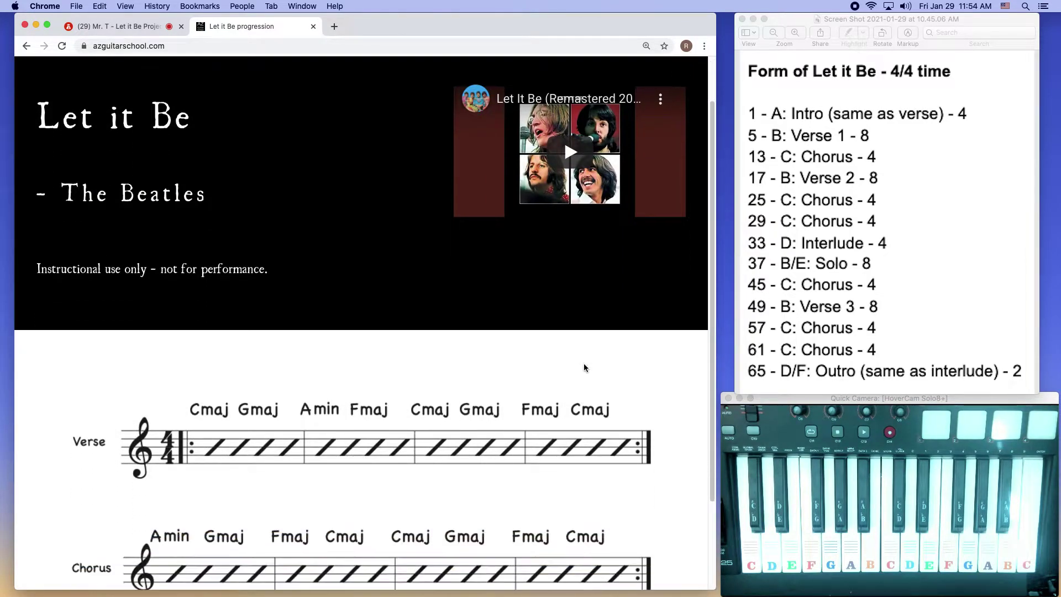
scroll(587, 363, "down", 4)
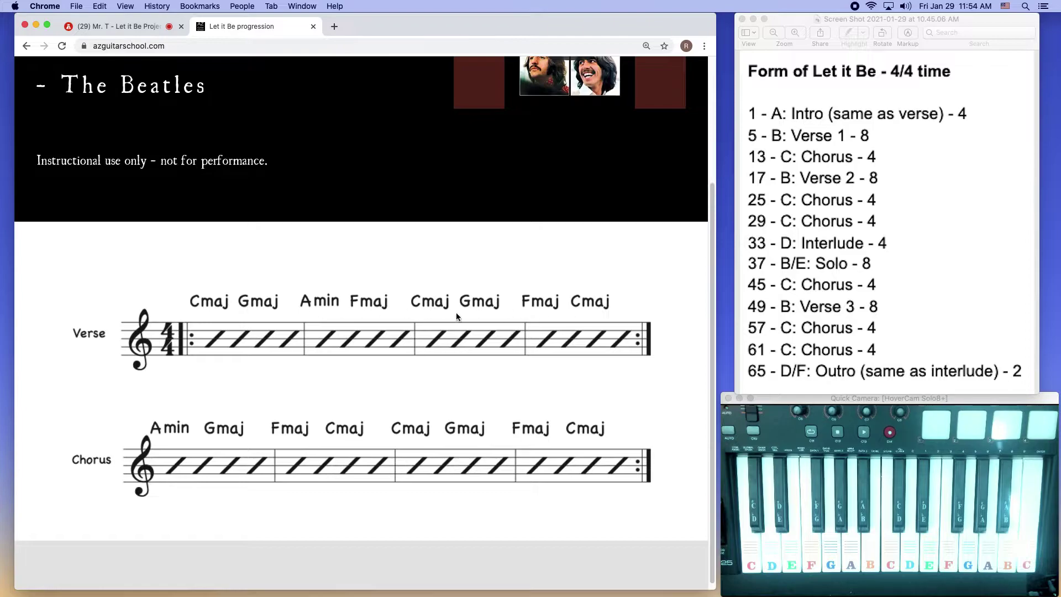
Step: Switch back to the BandLab project and set the Bassline - Left Hand track's instrument to Bass with the '62 P-Bass sound
left_click(133, 27)
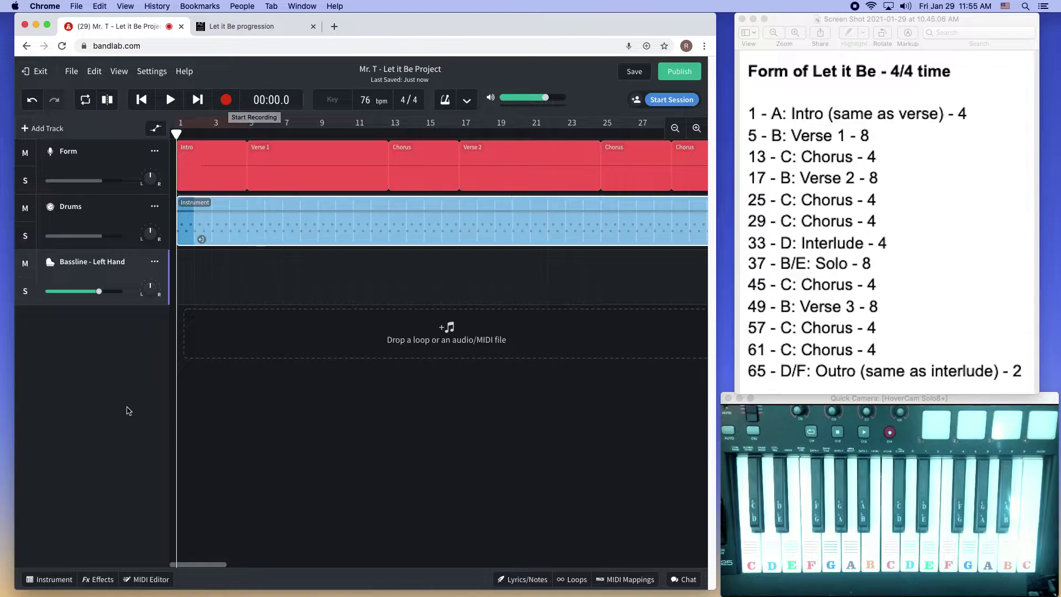
left_click(54, 580)
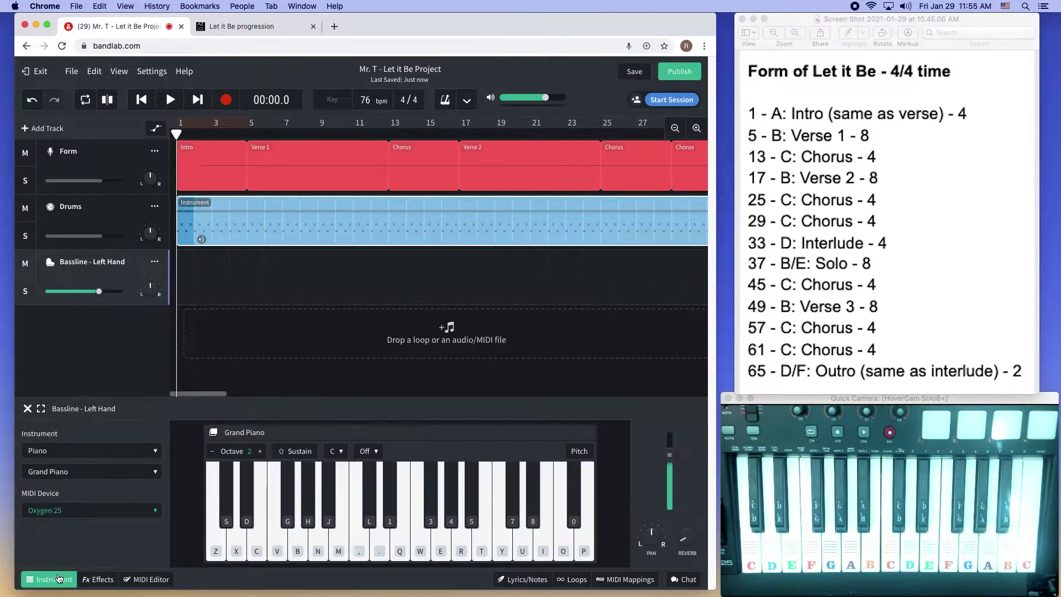
left_click(70, 452)
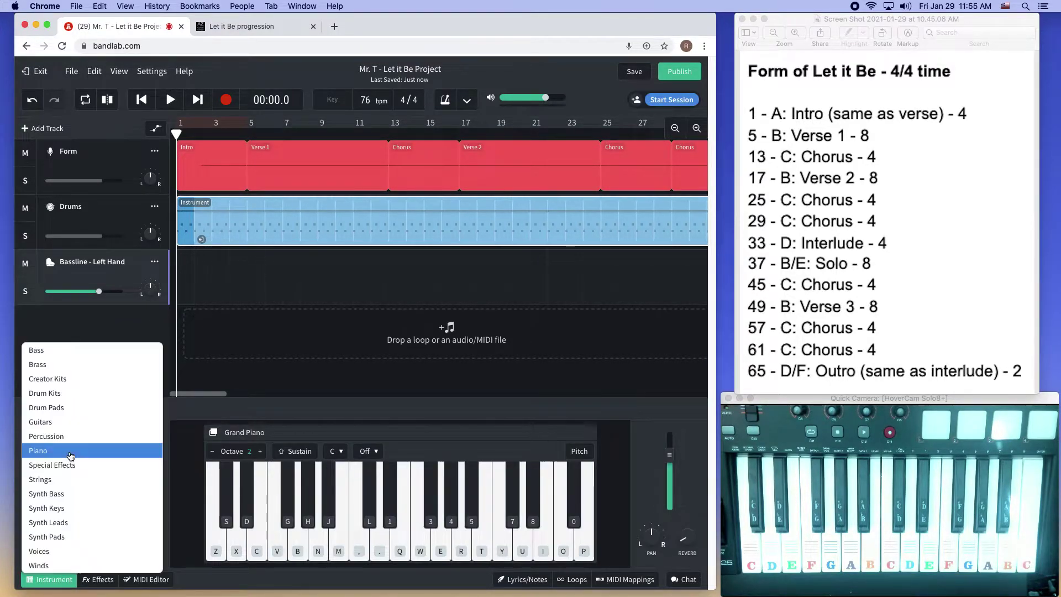
left_click(62, 352)
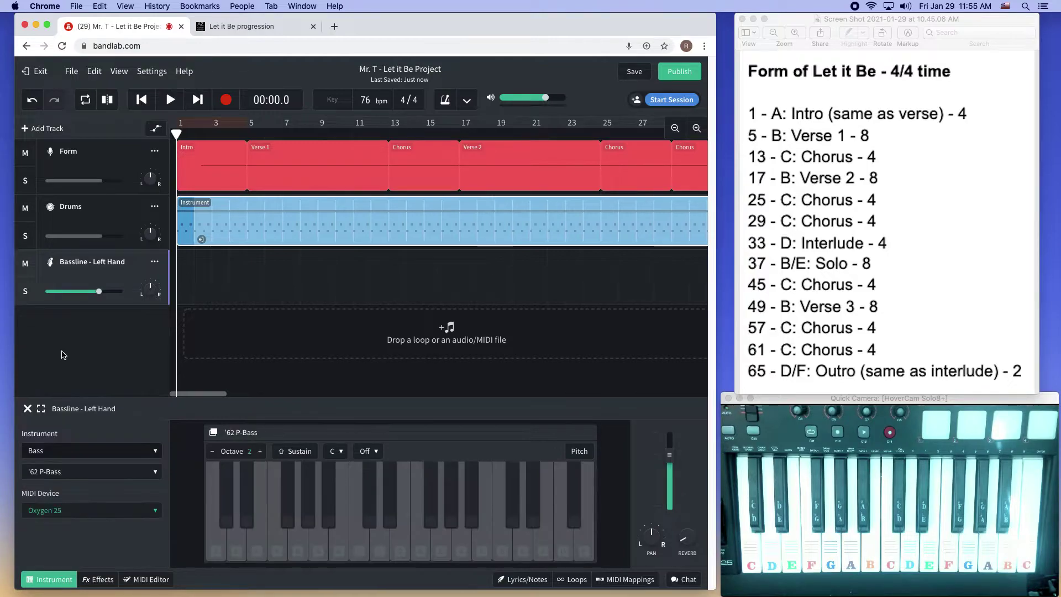
left_click(74, 471)
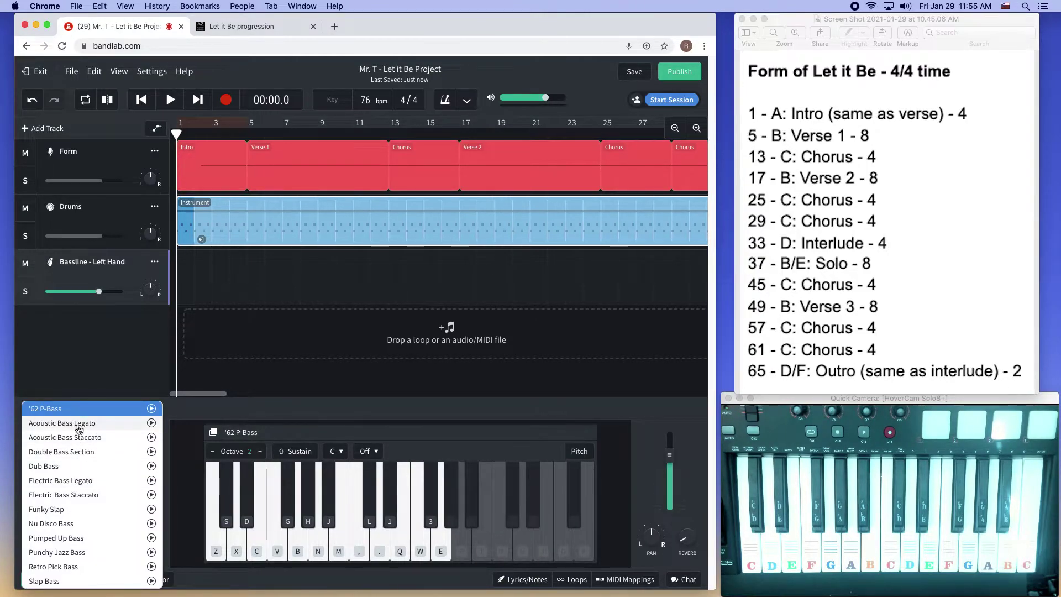
left_click(76, 480)
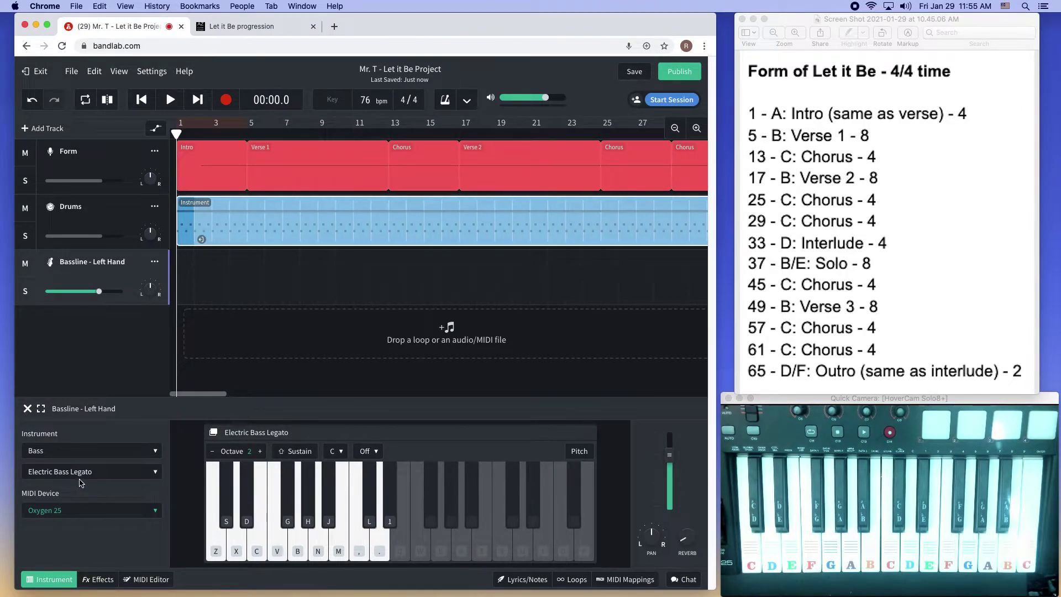
left_click(80, 475)
left_click(70, 402)
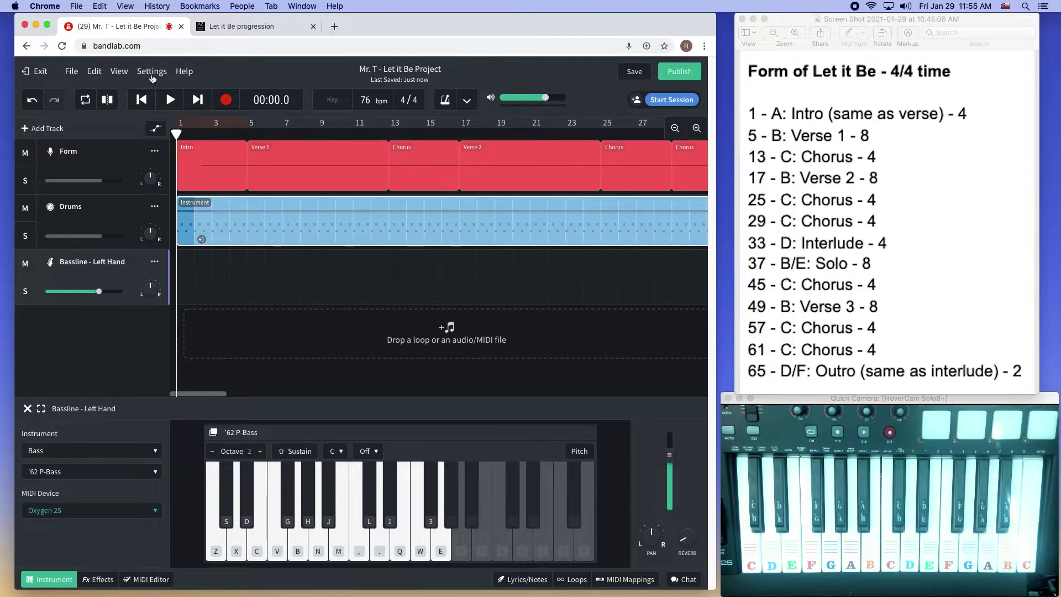
Step: Toggle Snap to Grid and leave the Bassline - Left Hand track selected
left_click(119, 72)
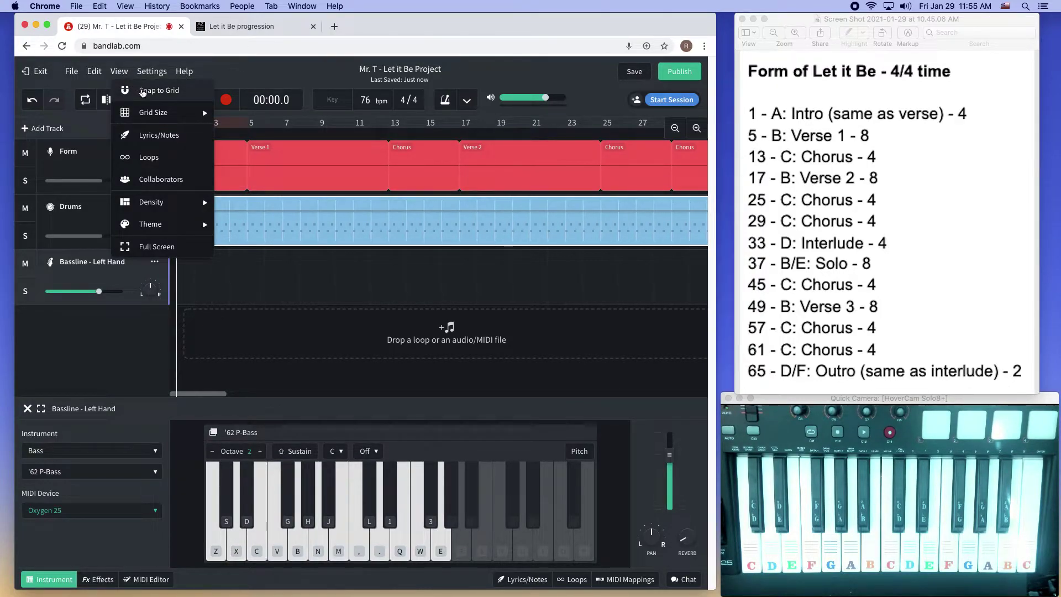
left_click(142, 91)
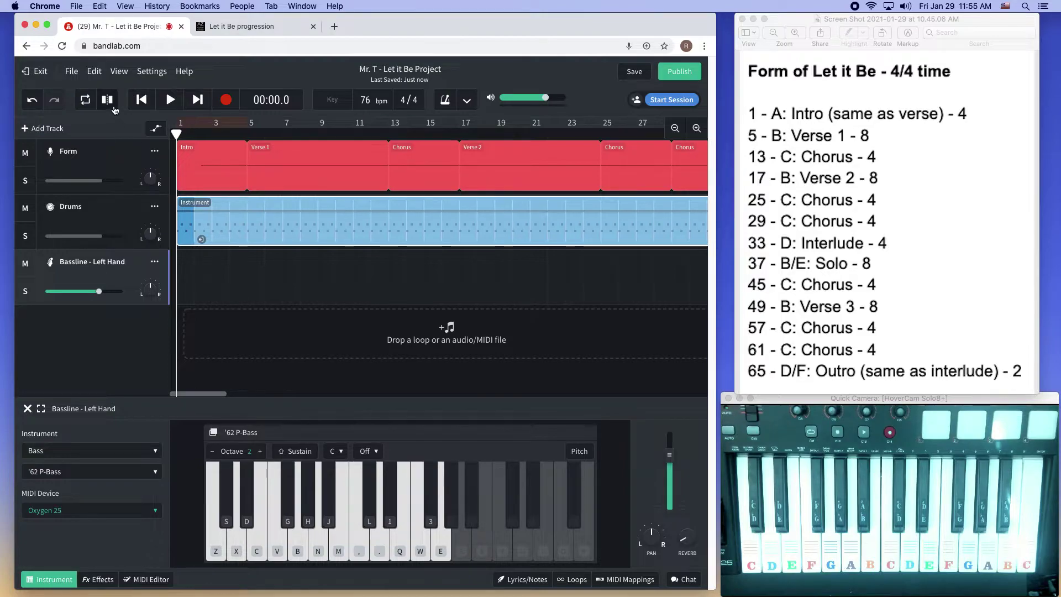
left_click(118, 206)
left_click(119, 72)
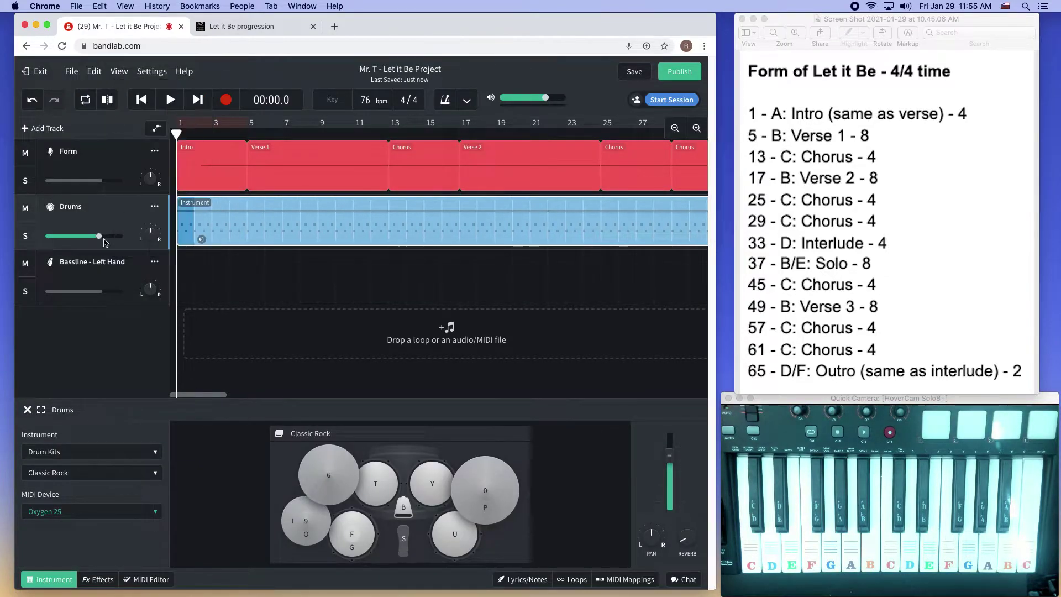
left_click(105, 262)
left_click(119, 71)
left_click(226, 70)
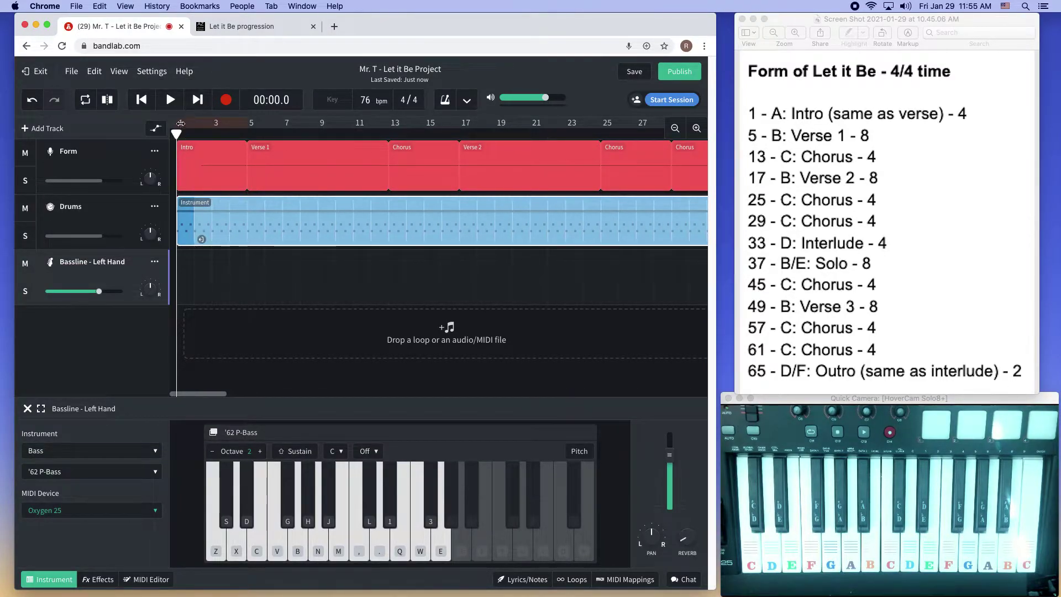
Step: Record the four-bar Intro bassline from bar 1 on the Bassline - Left Hand track, consulting the chord chart in the other browser tab
mouse_move(179, 134)
left_mouse_down()
mouse_move(206, 134)
mouse_move(176, 133)
left_mouse_up()
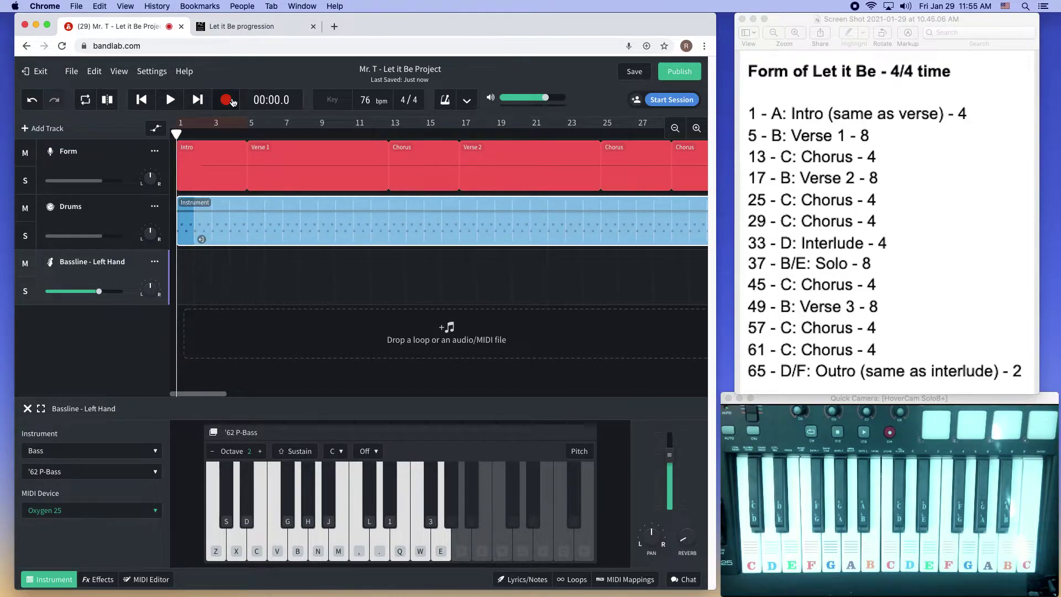
left_click(249, 29)
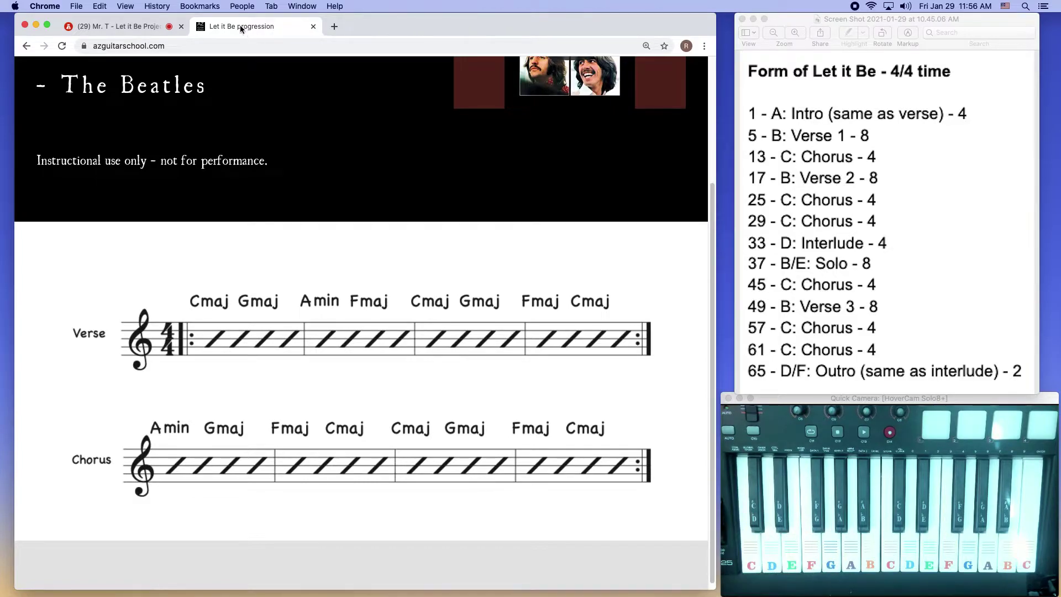
left_click(122, 26)
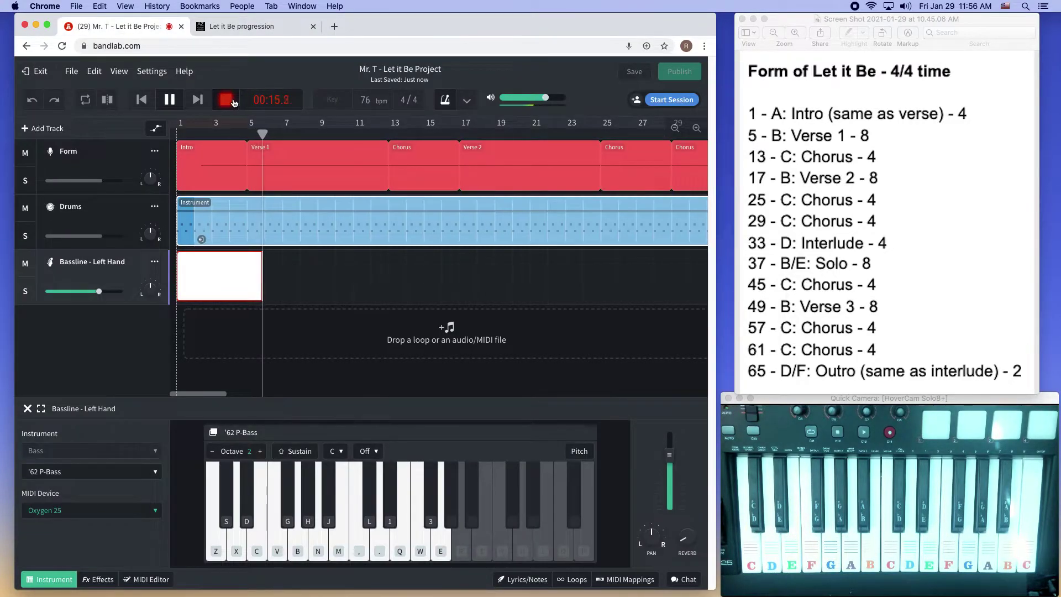
key("space")
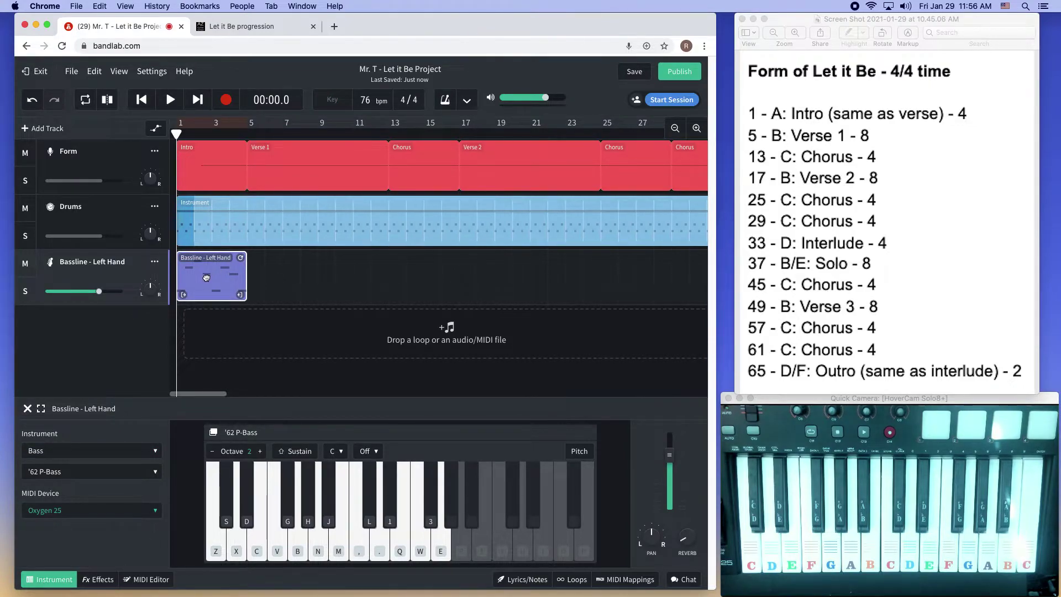
Step: Open the recorded bassline in the MIDI editor and examine its first four notes
left_click(137, 579)
scroll(308, 441, "down", 2)
left_click(224, 487)
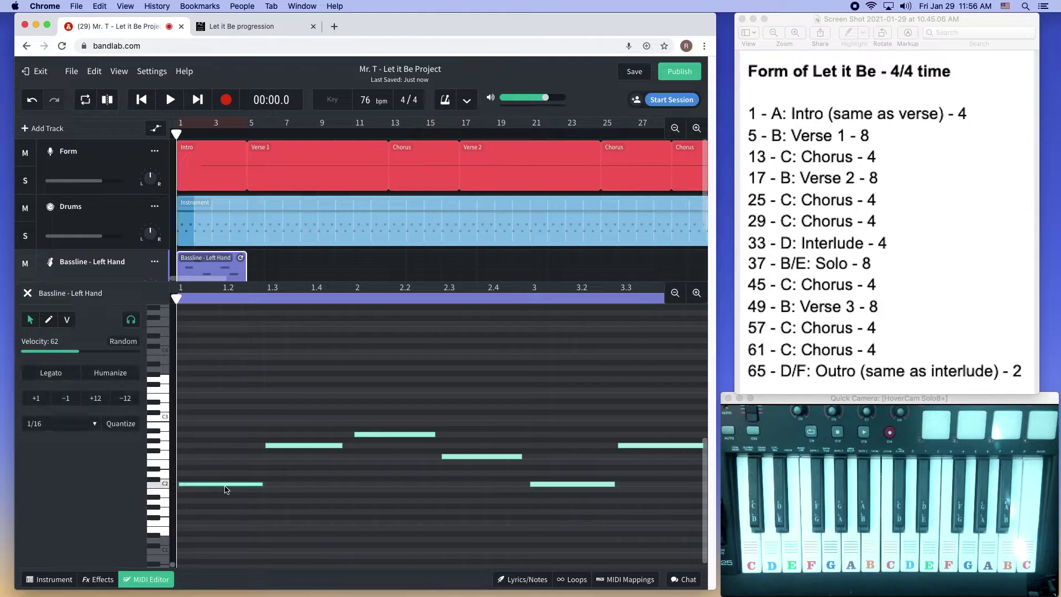
left_click(307, 446)
left_click(369, 434)
left_click(481, 457)
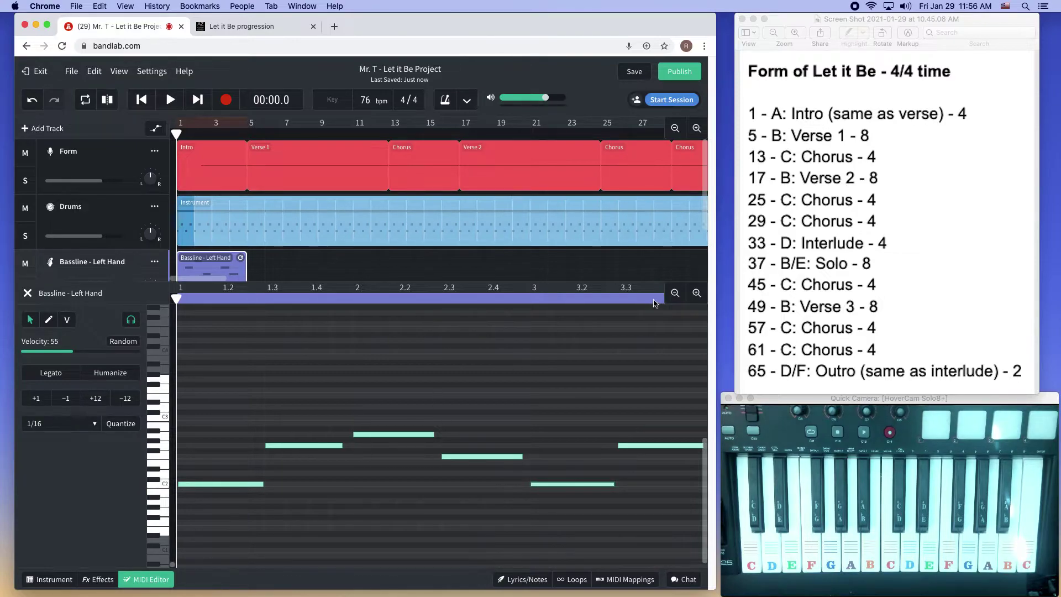
Step: Select all the bassline notes across the four bars, quantize them to 1/4 and make them legato
left_click(674, 293)
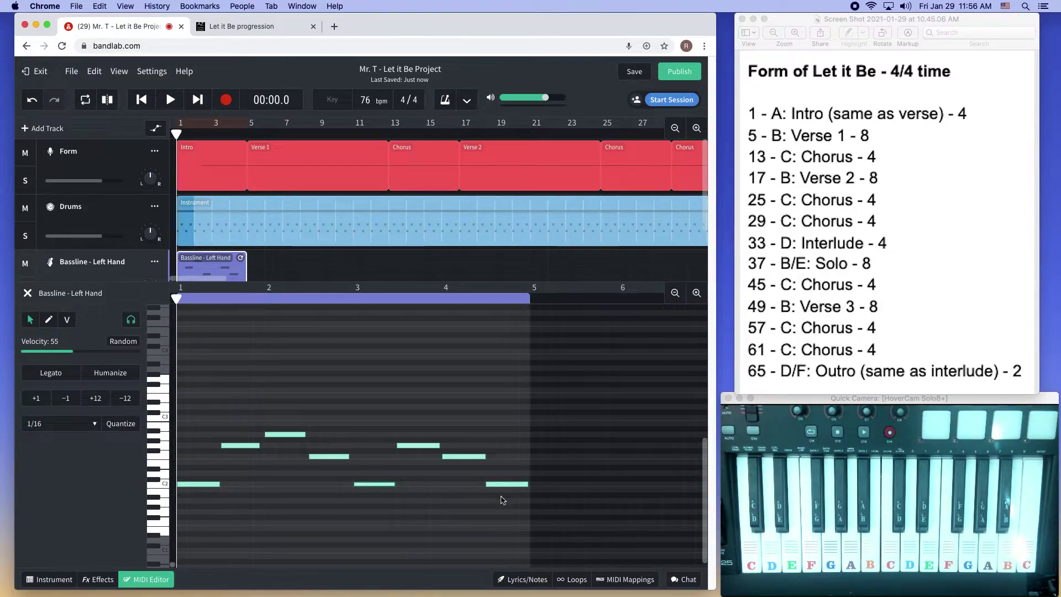
left_click(399, 298)
left_click(444, 298)
left_click(475, 299)
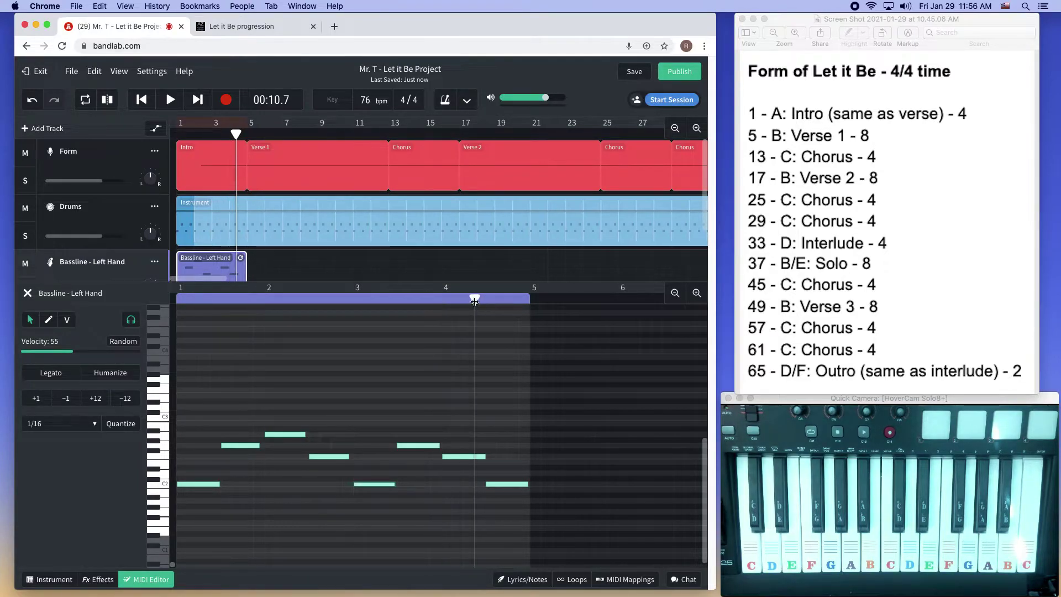
left_click_drag(585, 524, 190, 380)
left_click(83, 425)
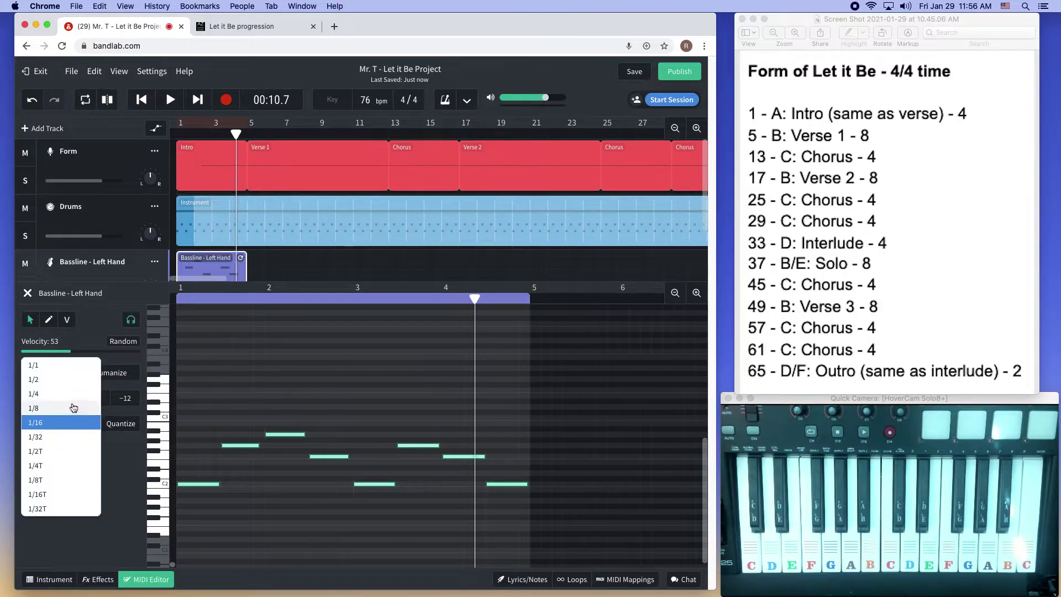
left_click(69, 394)
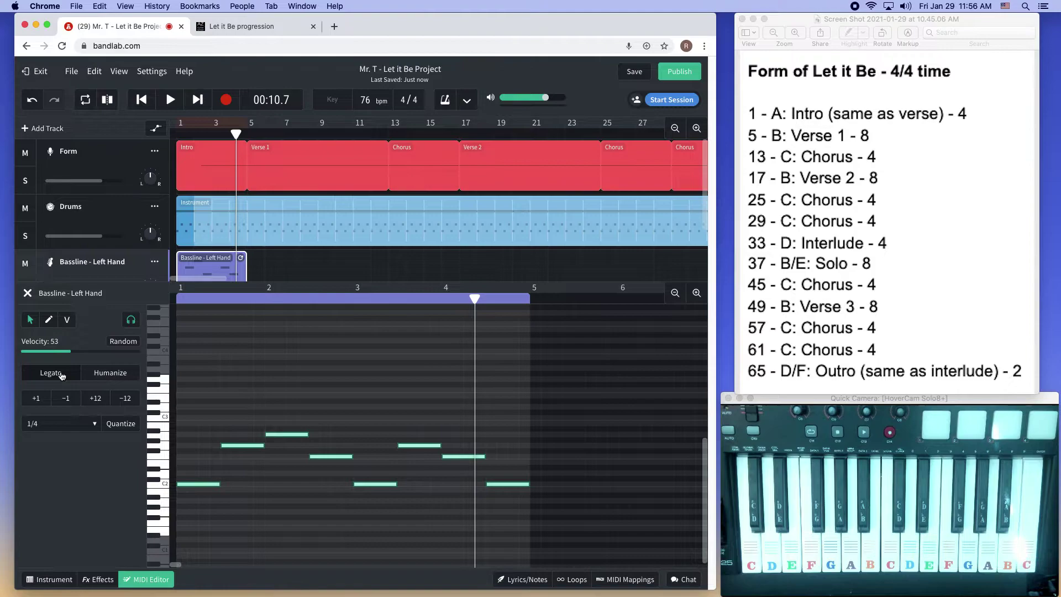
Step: Play the edited bassline from the start of the song and shrink the MIDI editor to show the whole track
left_click(613, 409)
key("Return")
key("space")
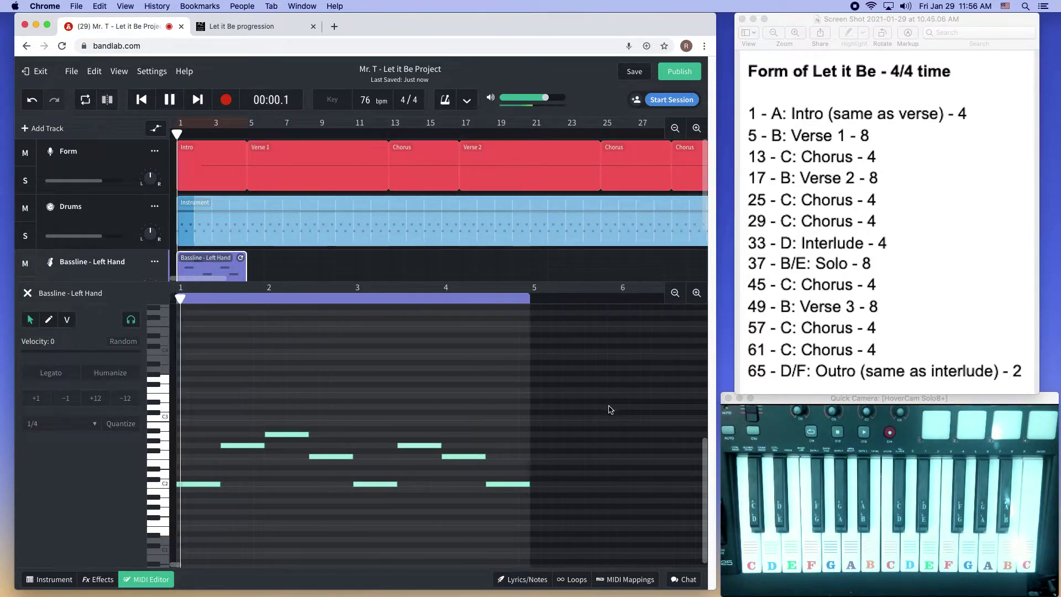
left_click_drag(579, 286, 562, 396)
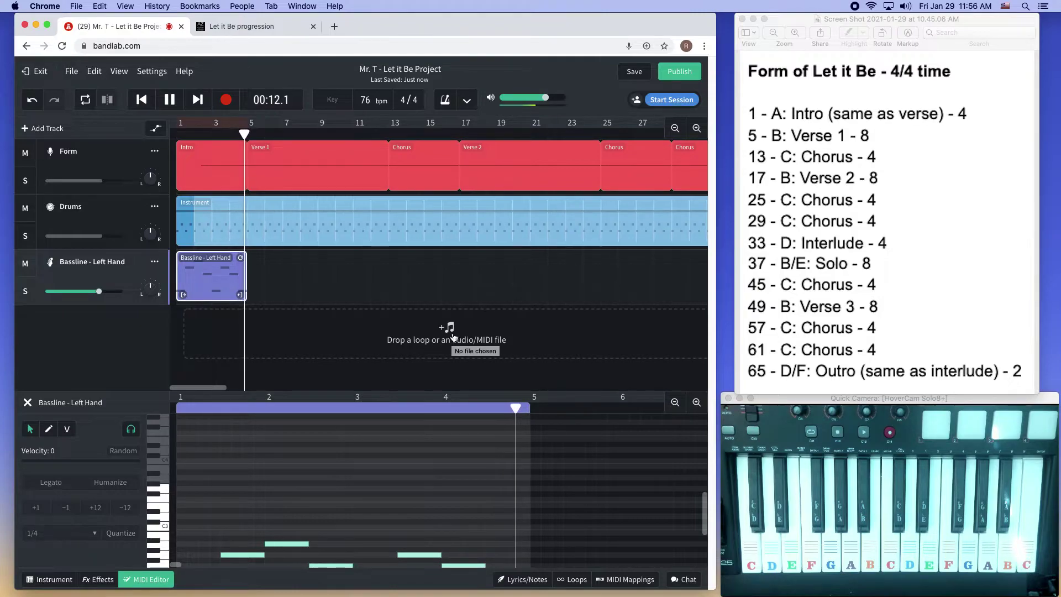
key("space")
left_click(310, 284)
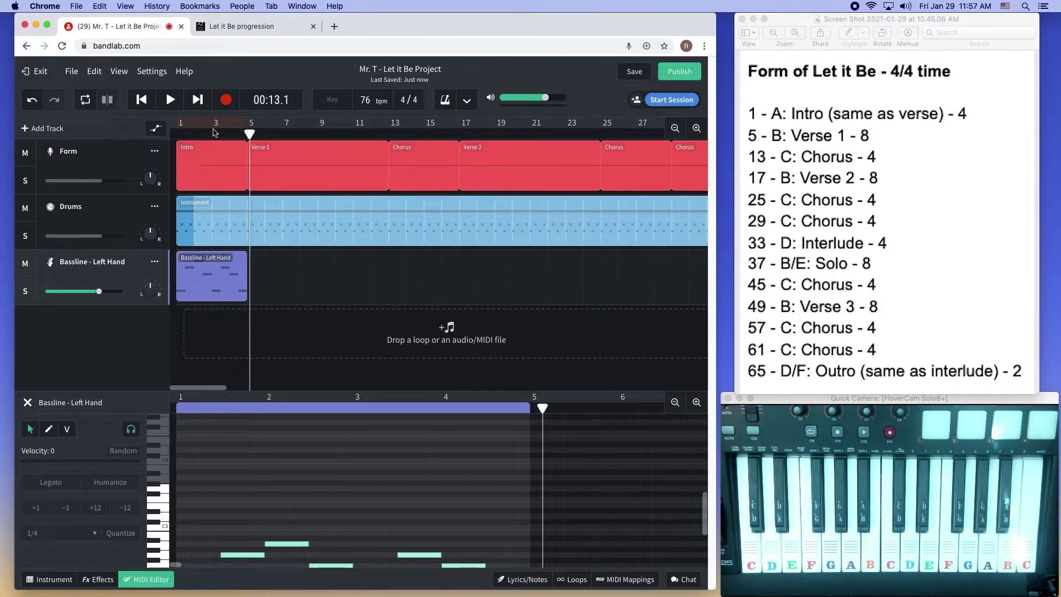
Step: Select the Intro bassline region, toggle Snap to Grid, and place the playhead at the start of Verse 1 at bar 5
left_click_drag(247, 133, 203, 149)
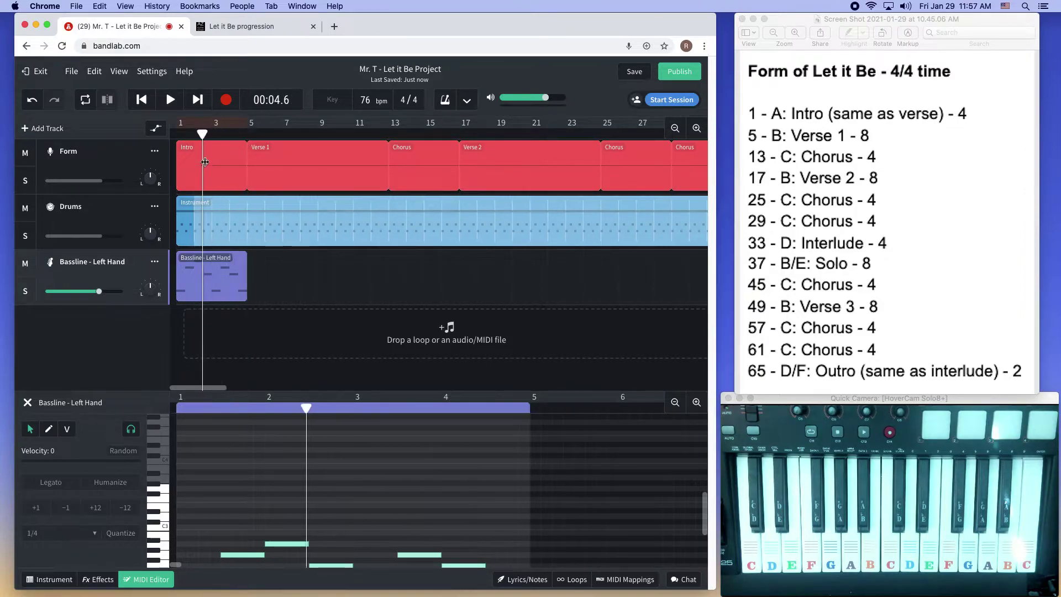
left_click(222, 285)
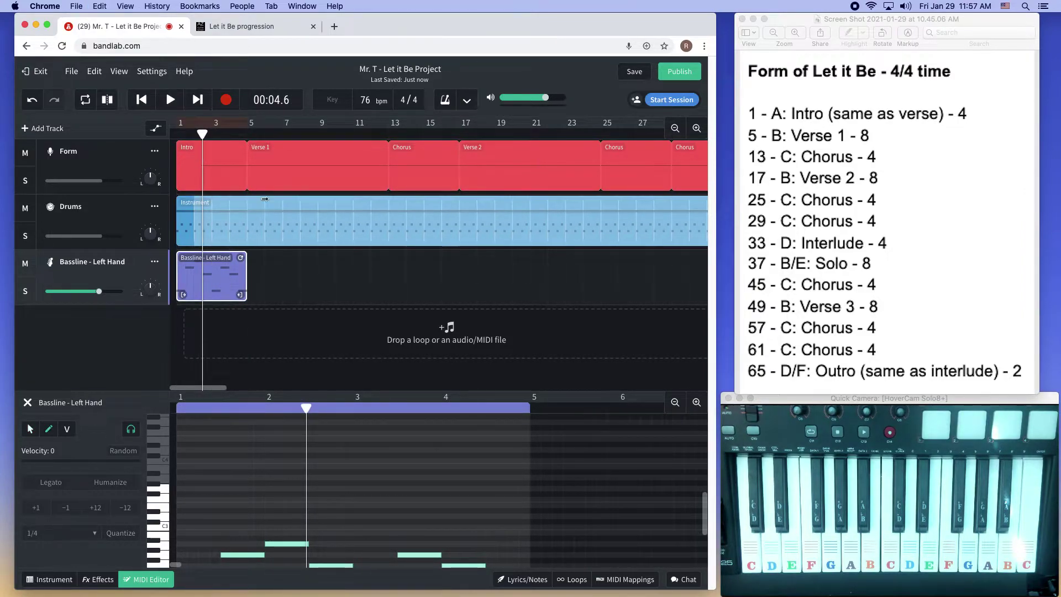
left_click(248, 134)
mouse_move(247, 134)
left_mouse_down()
mouse_move(231, 133)
mouse_move(247, 133)
left_mouse_up()
left_click(119, 71)
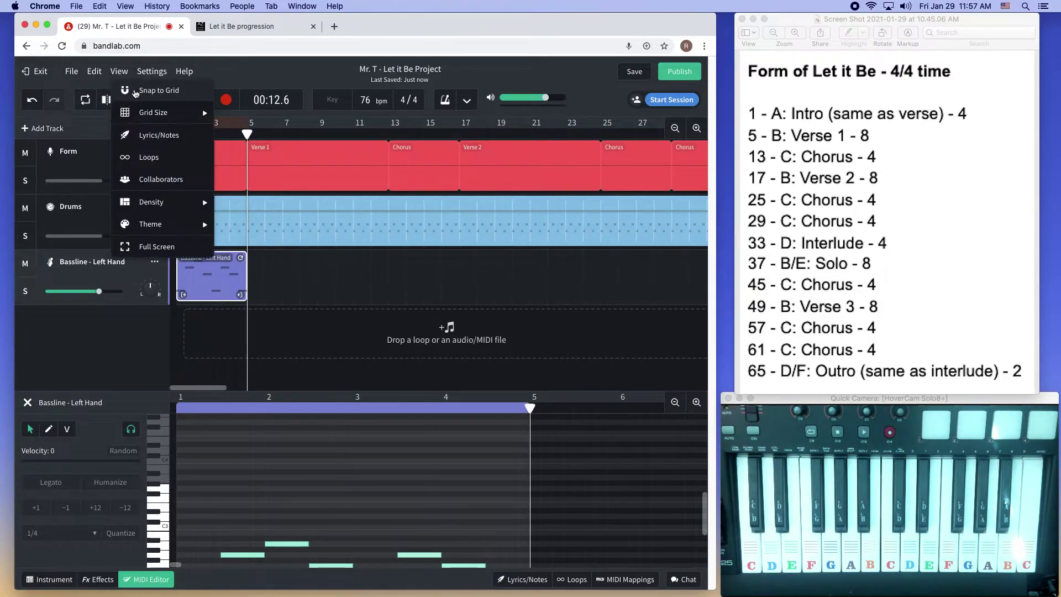
left_click(135, 91)
mouse_move(247, 134)
left_mouse_down()
mouse_move(213, 134)
mouse_move(247, 134)
left_mouse_up()
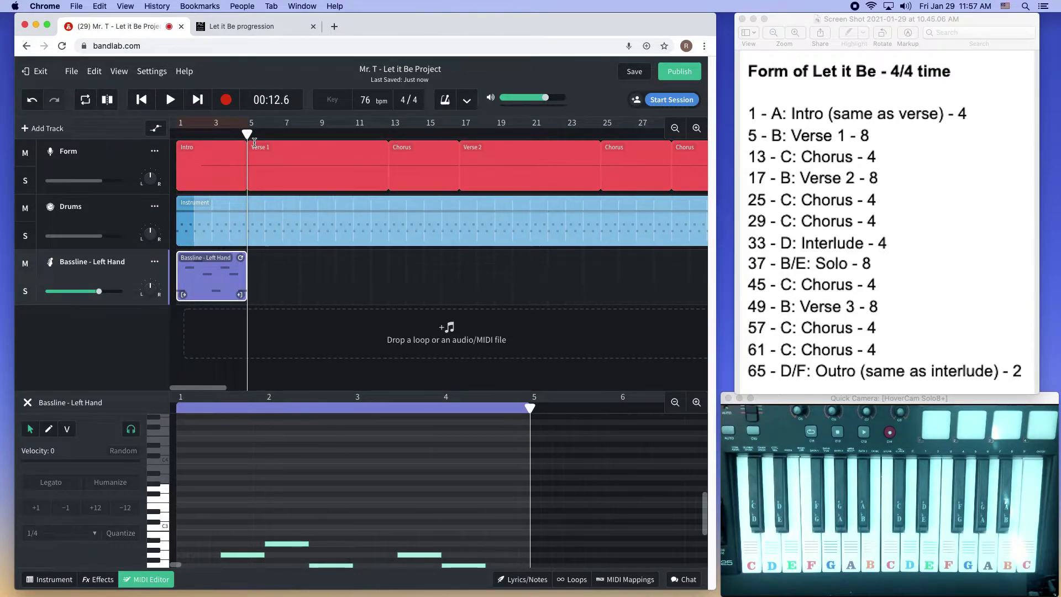
Step: Duplicate the bassline region at bar 5, loop the copy to the end of Verse 1, and move the playhead to bar 13
key("super+d")
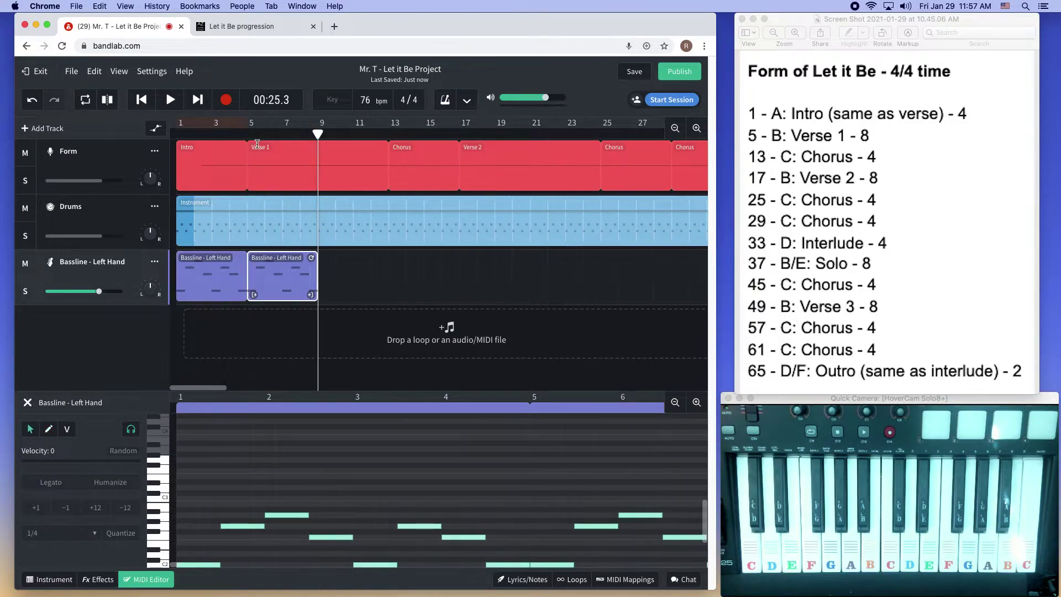
left_click_drag(313, 259, 382, 258)
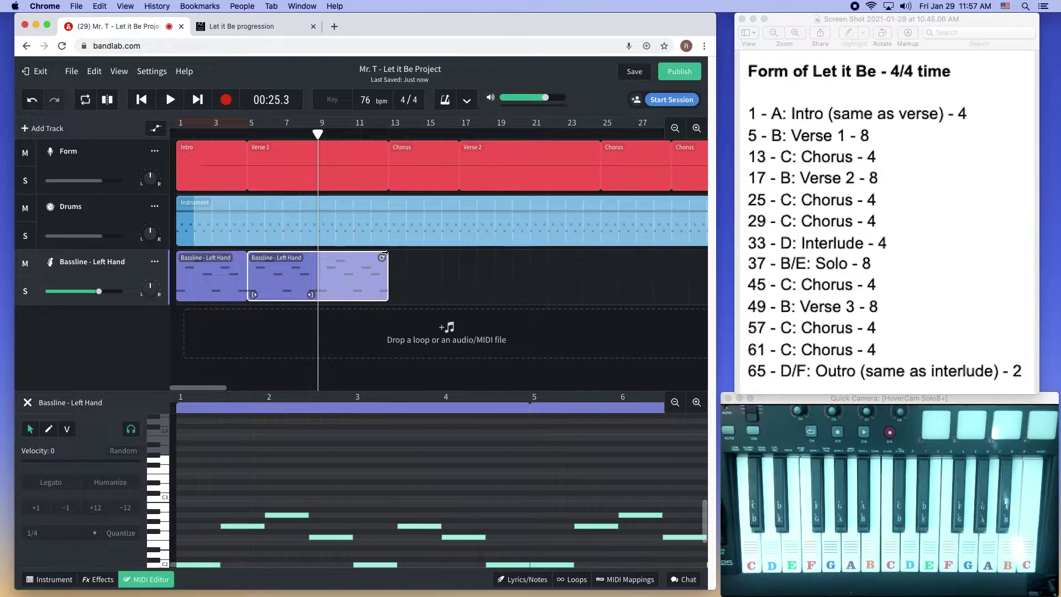
left_click_drag(315, 135, 389, 135)
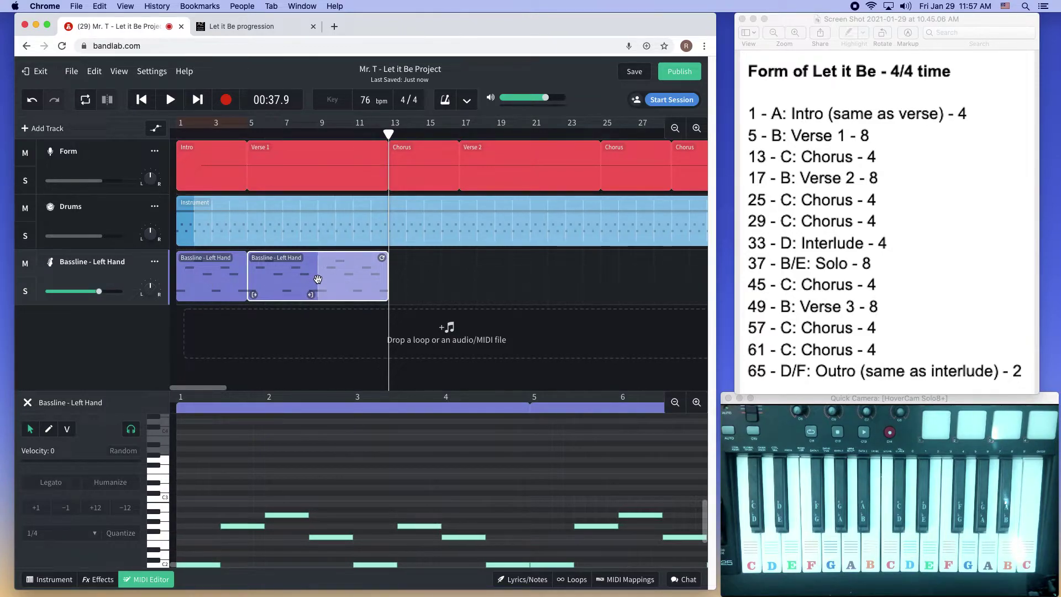
Step: Look up the chorus chords on the Let it Be progression page and record the four-bar chorus bassline from bar 13
left_click(252, 27)
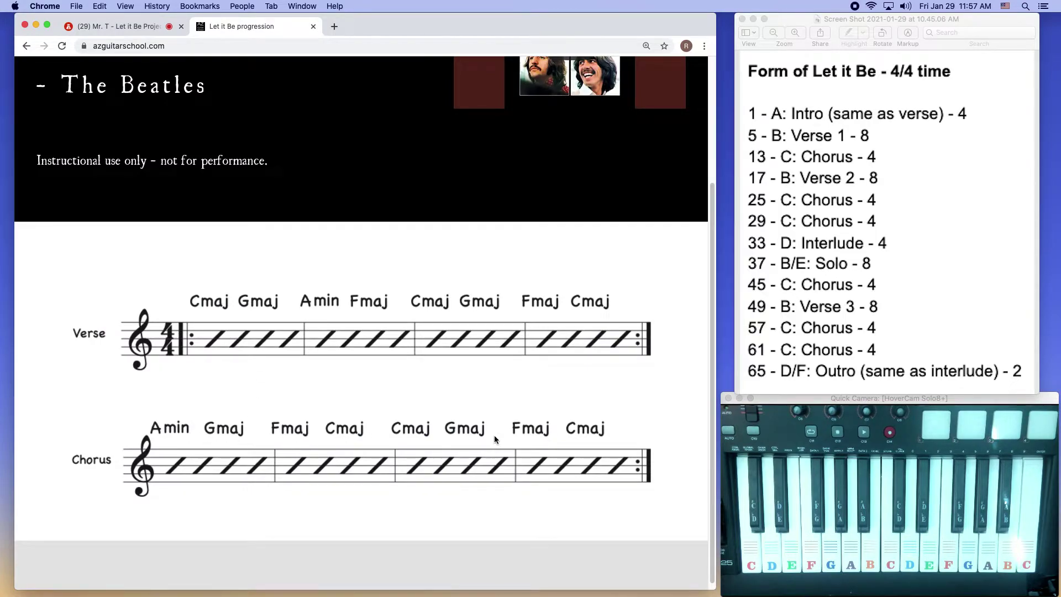
left_click(119, 26)
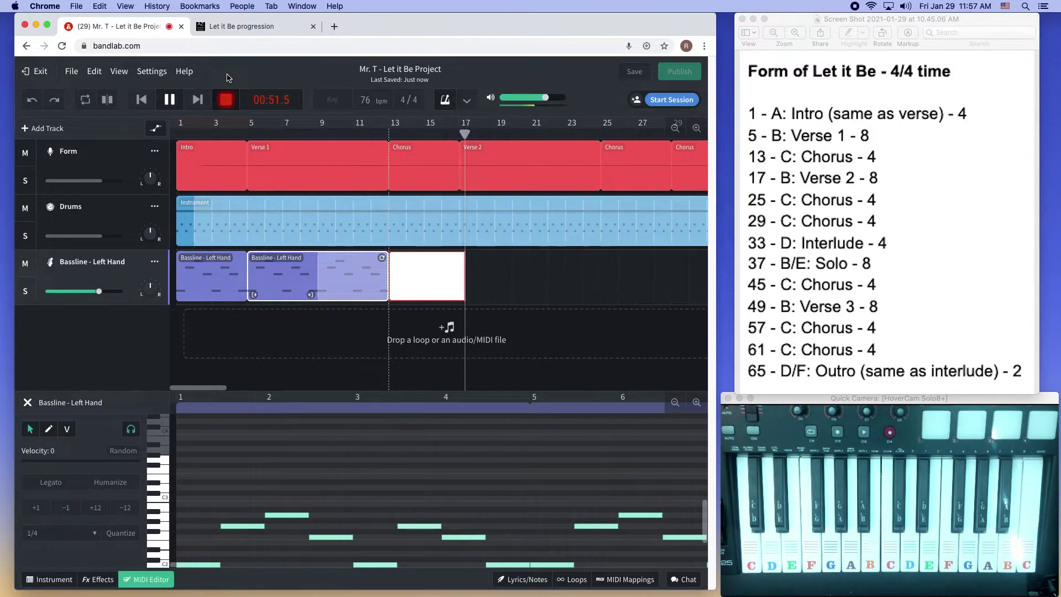
key("space")
Step: Nudge the C note in the middle of bar 14 slightly later and the G note in the middle of bar 15 slightly earlier
scroll(400, 440, "down", 3)
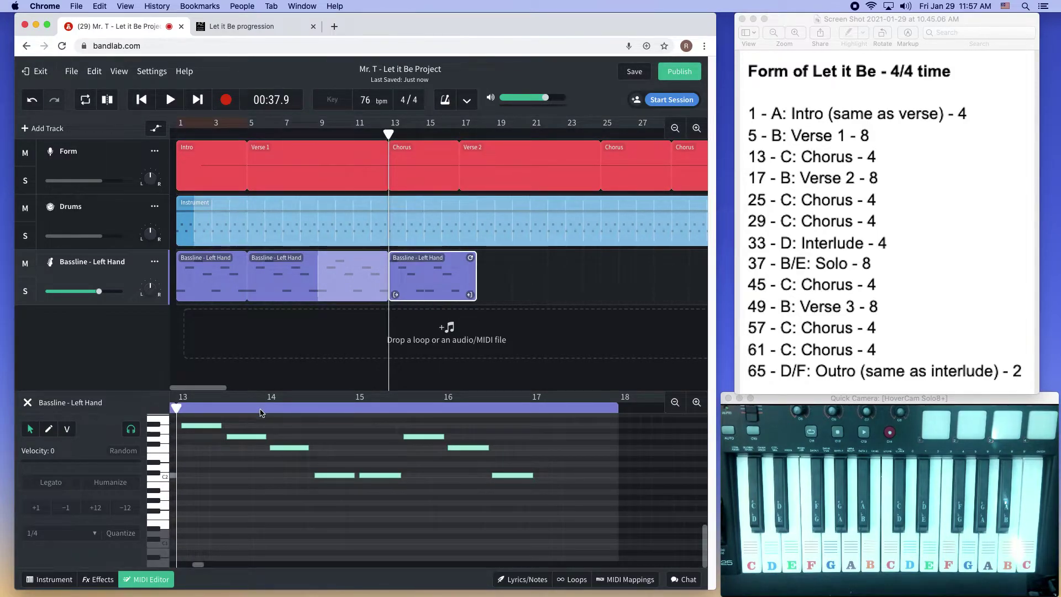
scroll(261, 412, "up", 1)
left_click(213, 440)
left_click_drag(333, 492, 340, 490)
left_click_drag(435, 453, 416, 454)
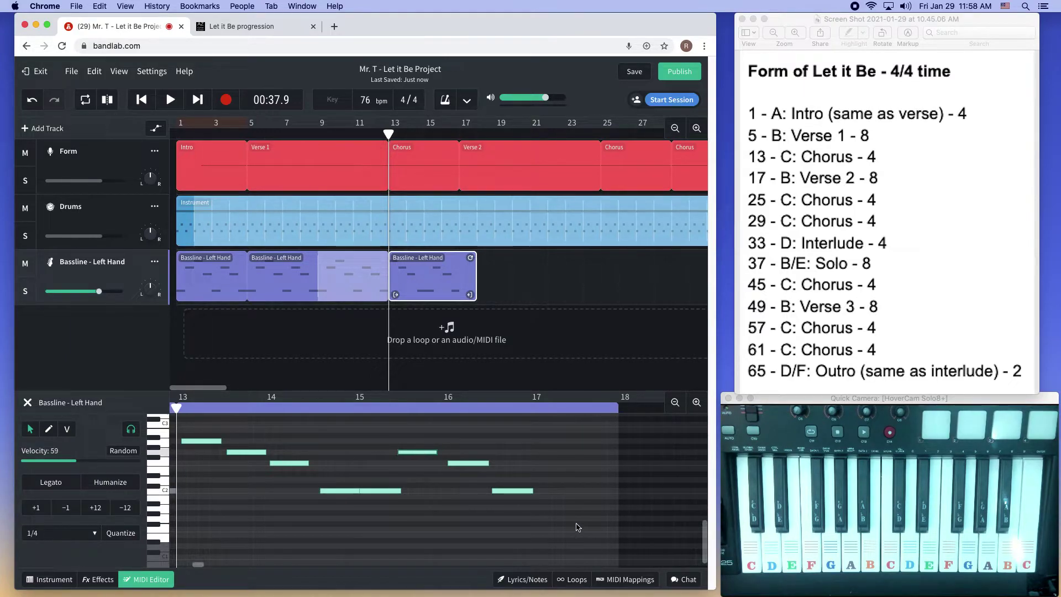
Step: Select all the chorus bassline notes, quantize them to 1/4, and move the late C note back to the middle of bar 14
left_click_drag(572, 539, 210, 424)
scroll(276, 469, "down", 8)
scroll(277, 469, "up", 2)
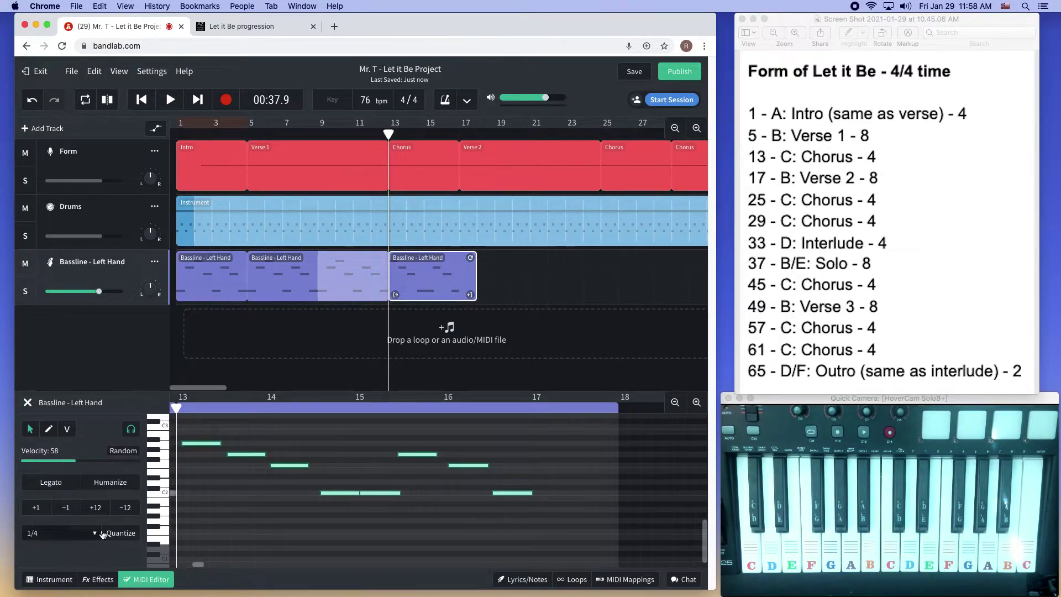
left_click(117, 535)
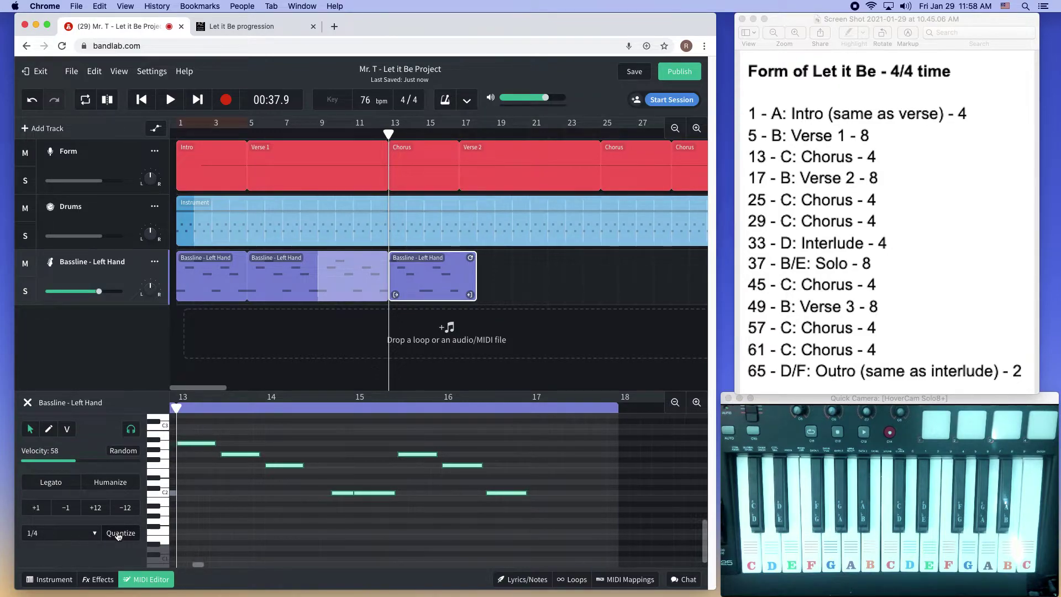
left_click_drag(337, 496, 320, 494)
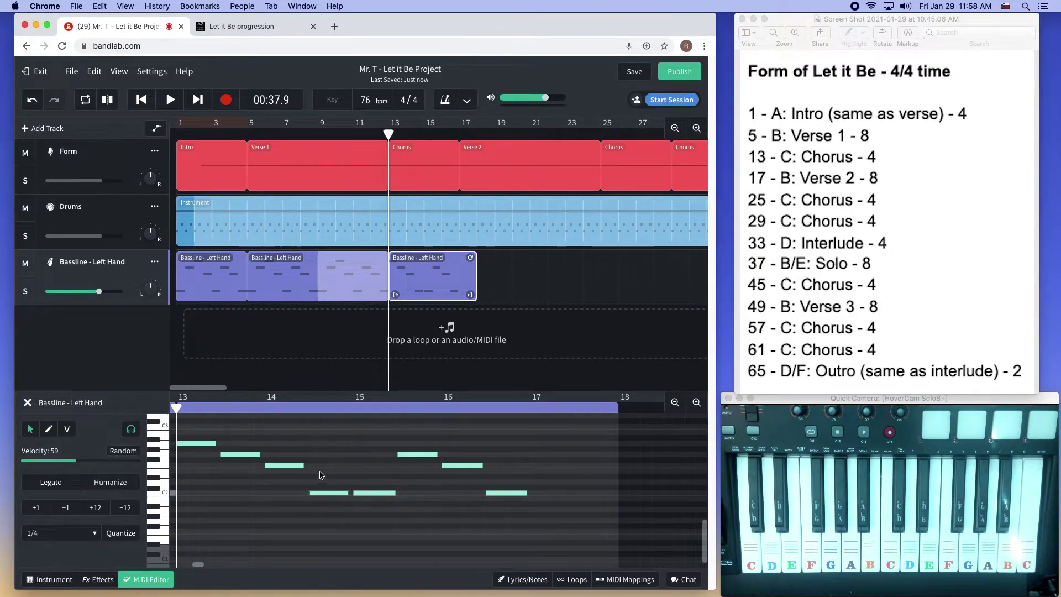
Step: Make the chorus bassline notes legato, and shorten the last note and the region so both end at bar 17
scroll(175, 437, "left", 3)
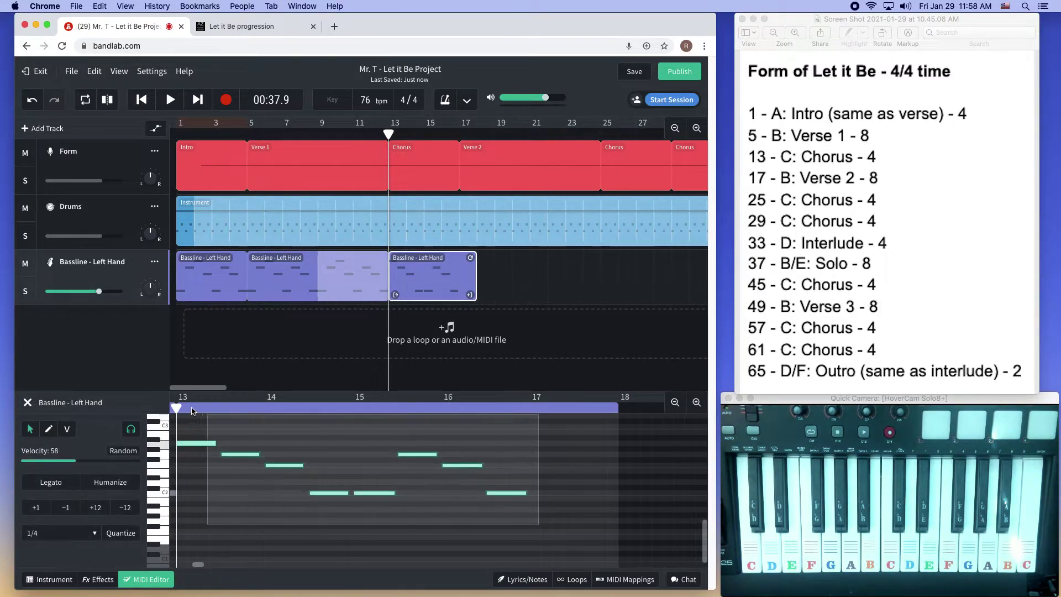
left_click(51, 482)
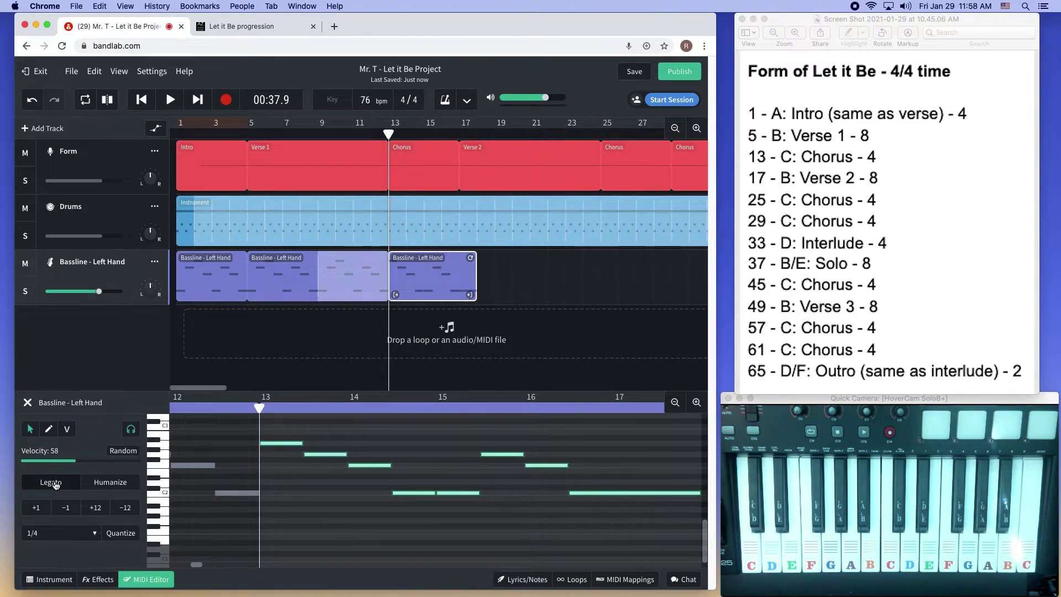
left_click(380, 494)
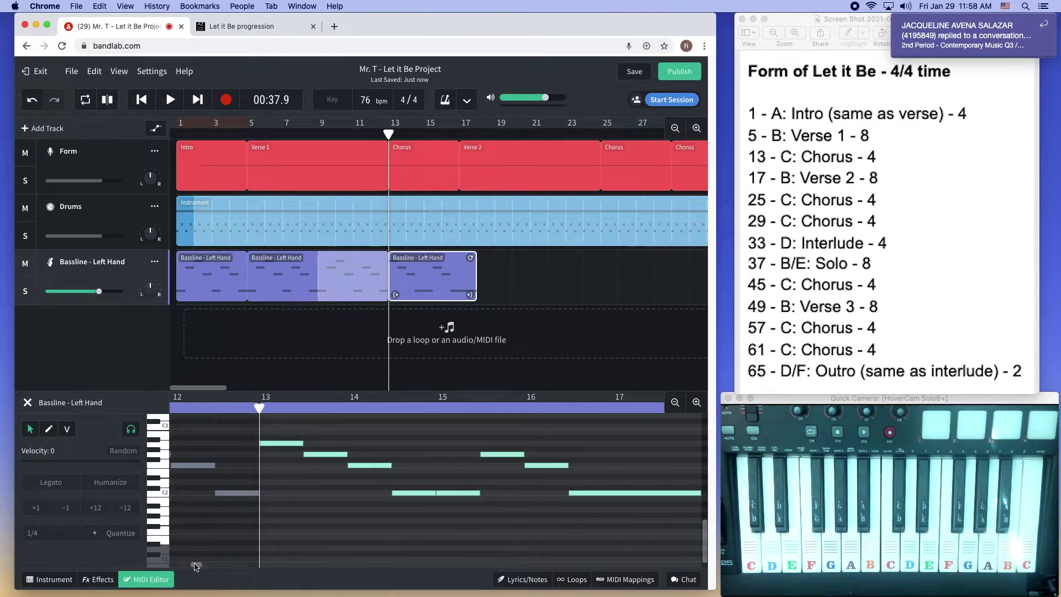
scroll(194, 564, "right", 3)
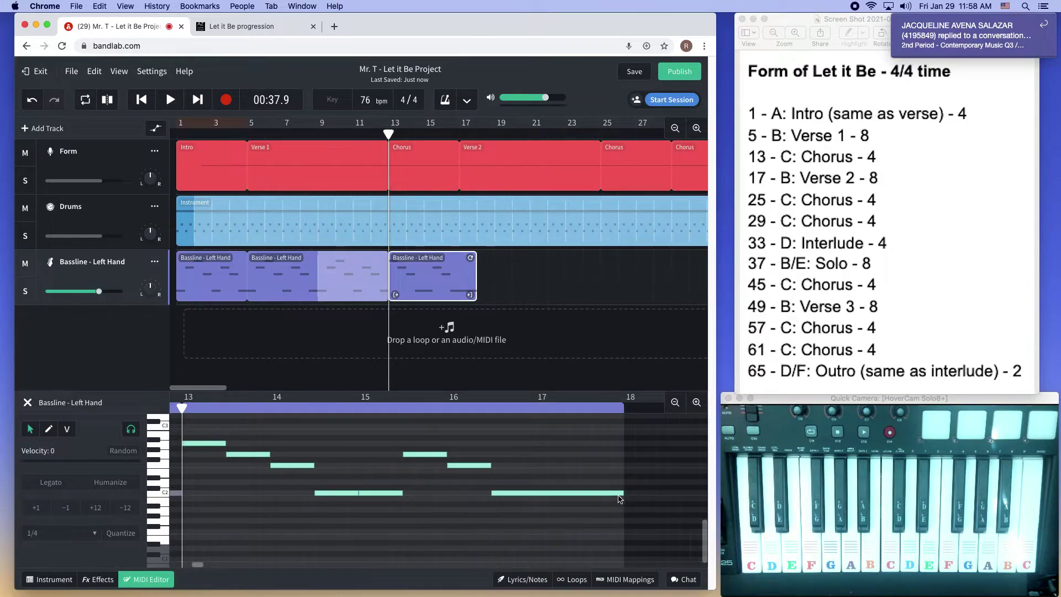
left_click_drag(622, 493, 574, 496)
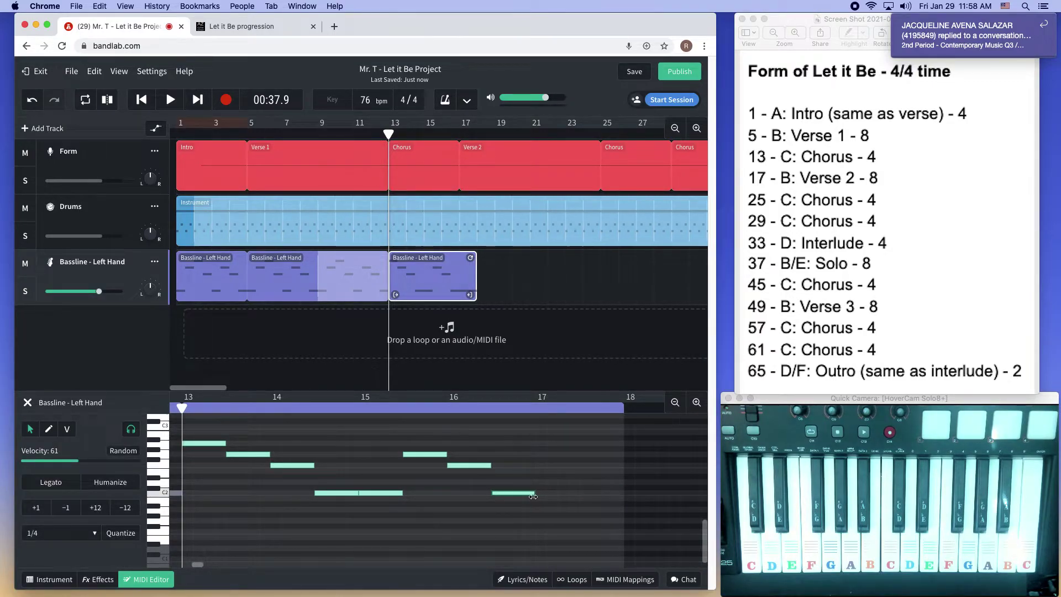
left_click_drag(470, 294, 452, 294)
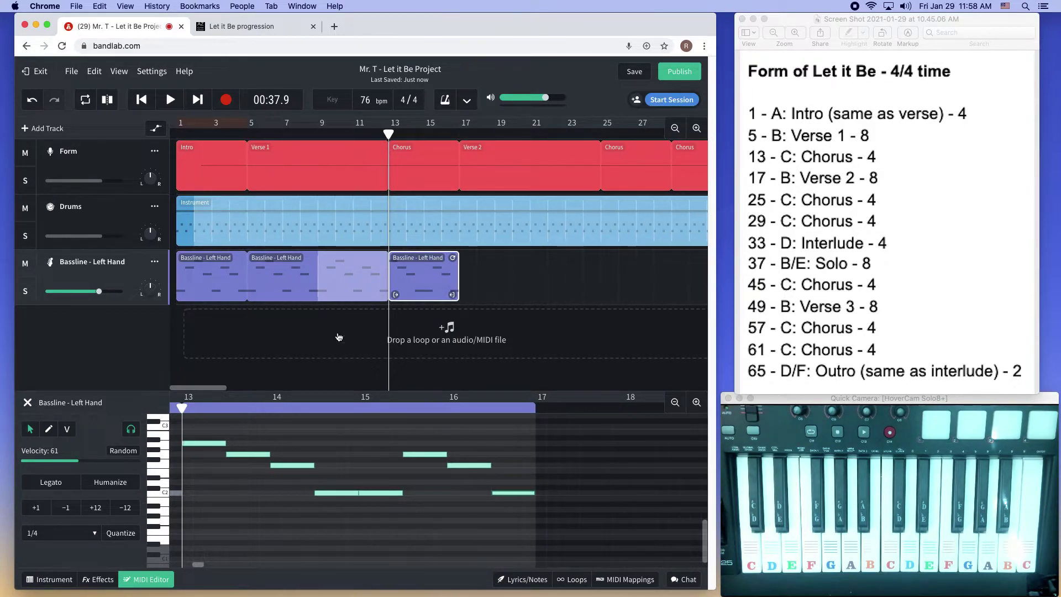
Step: Copy the looped Verse 1 bassline region to the start of Verse 2 at bar 17
left_click(522, 279)
left_click(316, 278)
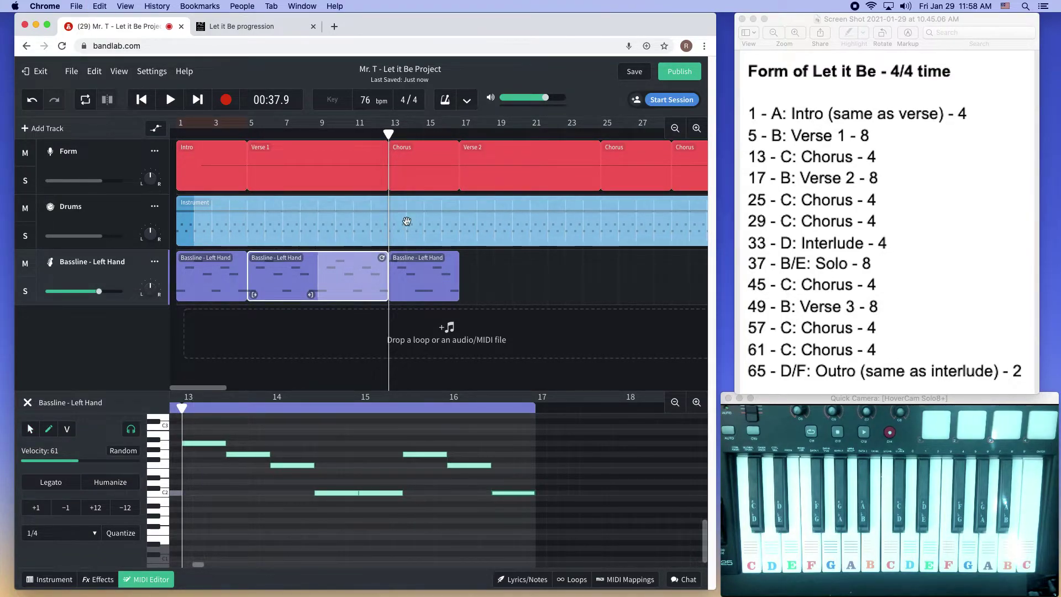
left_click(459, 133)
key("super+v")
Step: Paste the looped verse bassline at the Solo on bar 37 and at Verse 3 on bar 49
left_click(674, 129)
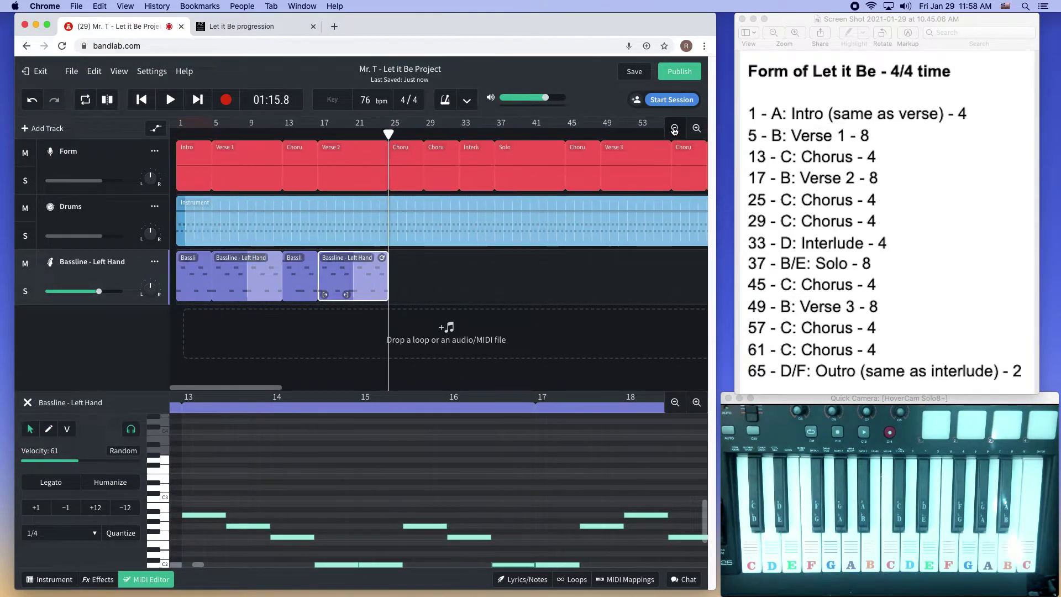
left_click(674, 129)
left_click(335, 134)
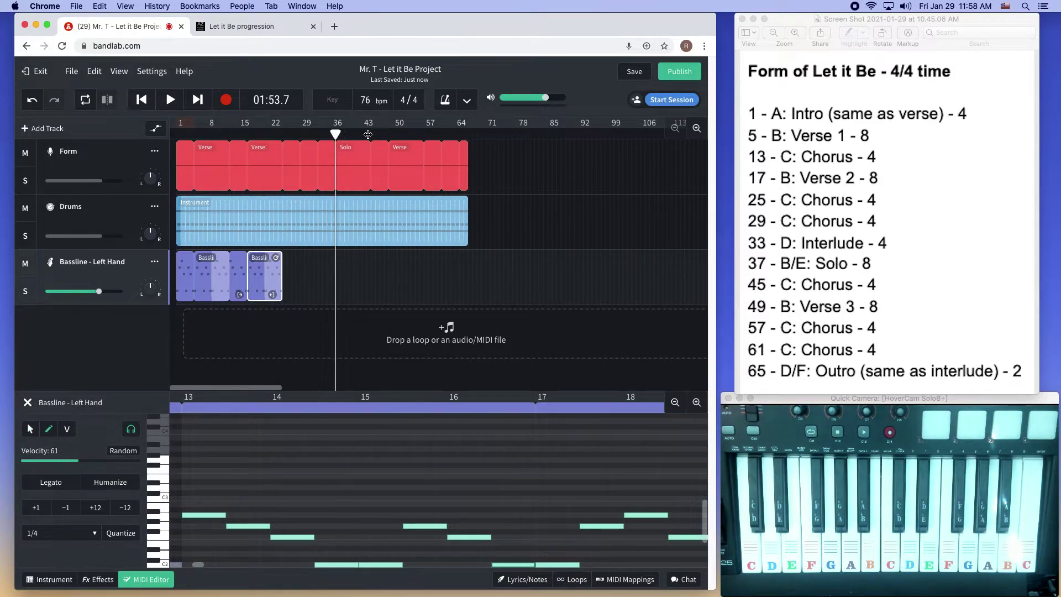
key("super+v")
left_click(393, 133)
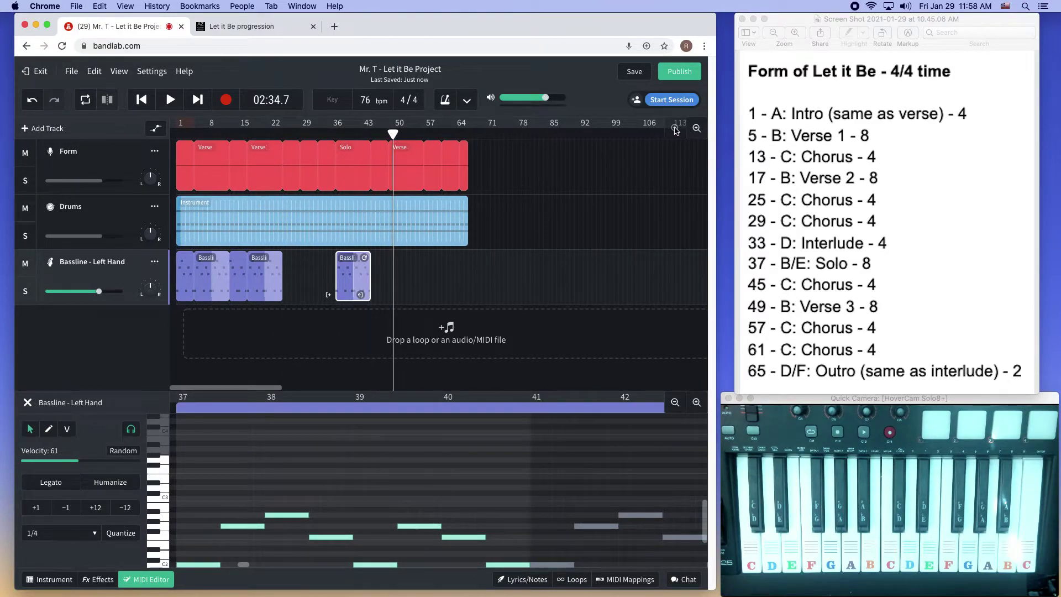
left_click(696, 129)
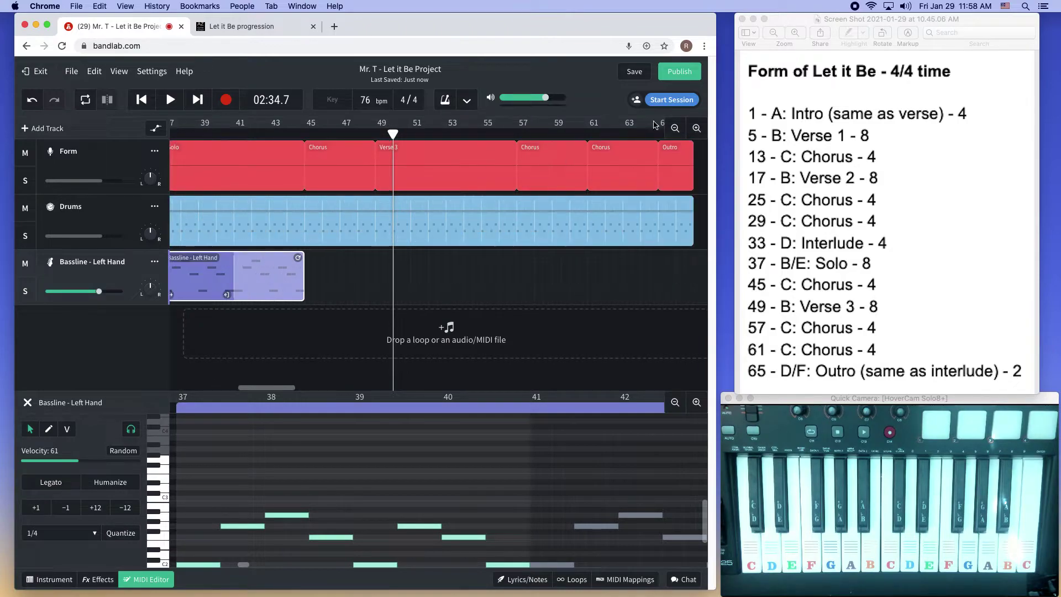
left_click(375, 134)
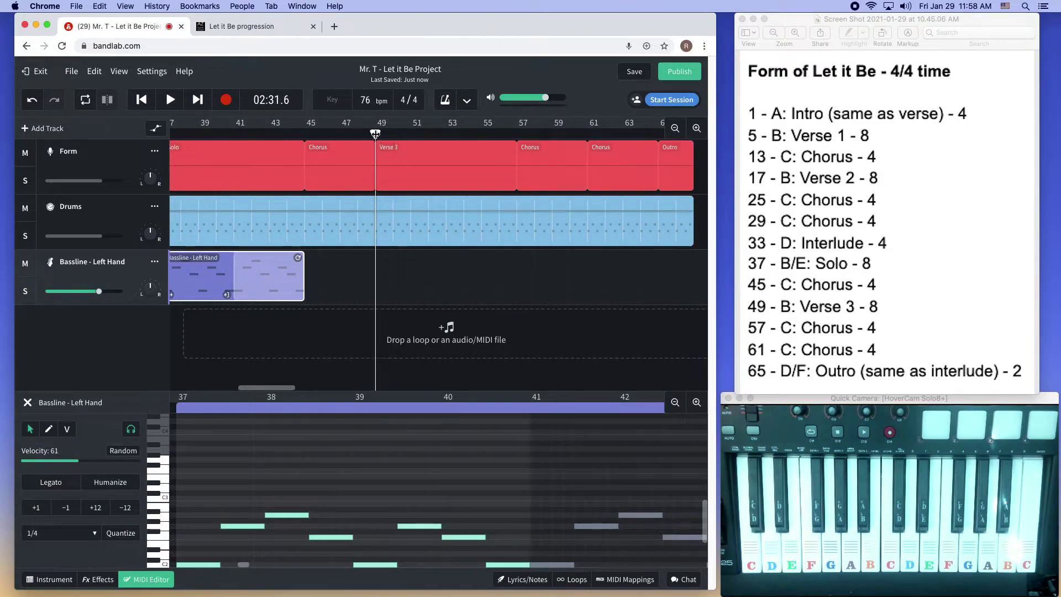
key("super+v")
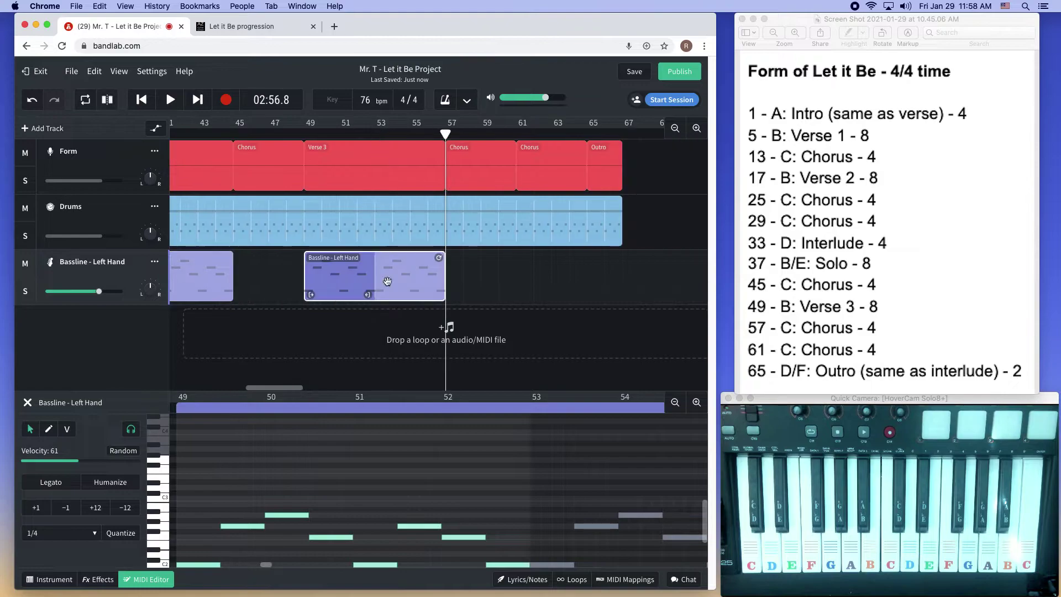
Step: Copy the chorus bassline region from bar 13 to the two choruses at bars 25 and 29
left_click_drag(261, 388, 177, 387)
left_click(422, 277)
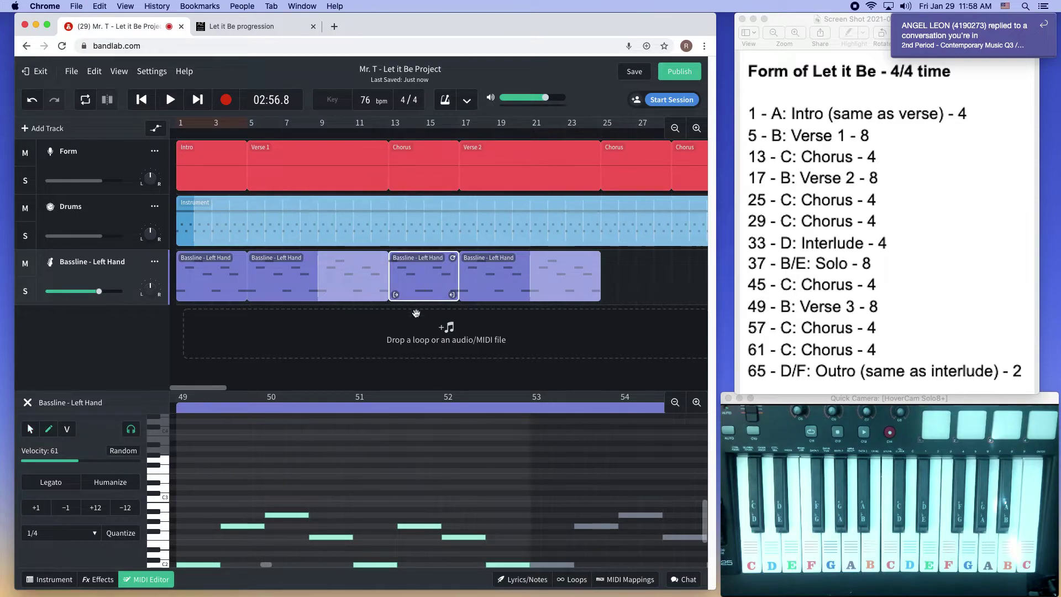
left_click(601, 134)
key("super+v")
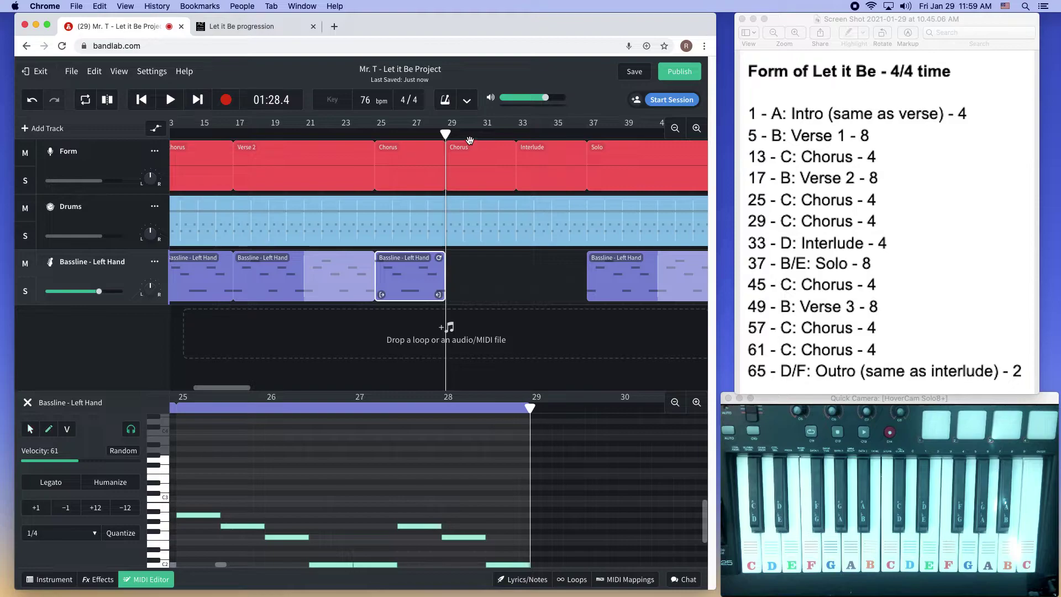
key("super+v")
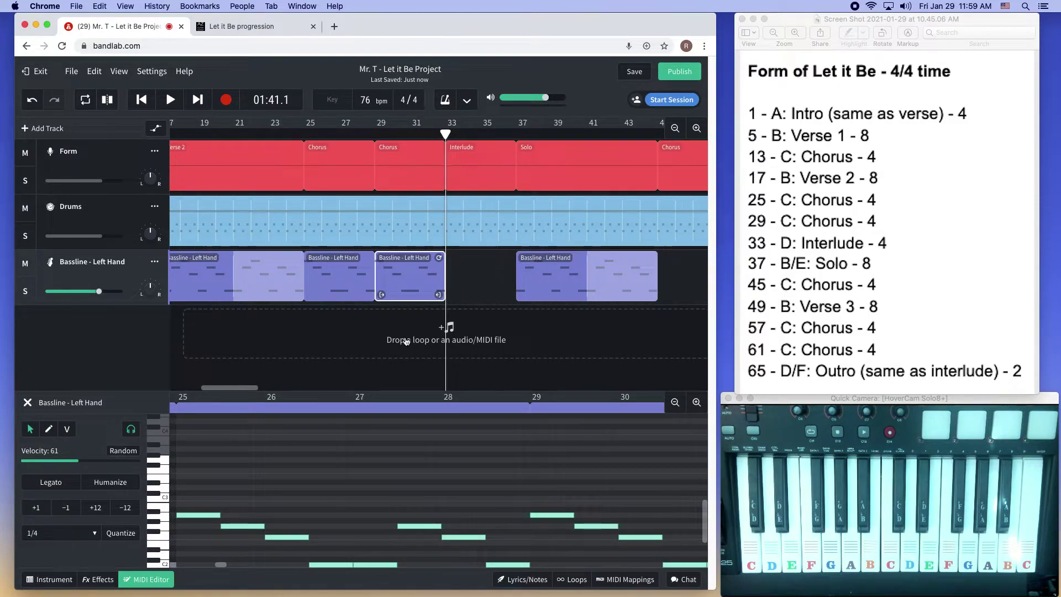
Step: Paste the chorus bassline at the remaining choruses on bars 45, 57 and 61, and save the project
left_click_drag(241, 387, 274, 389)
left_click(344, 134)
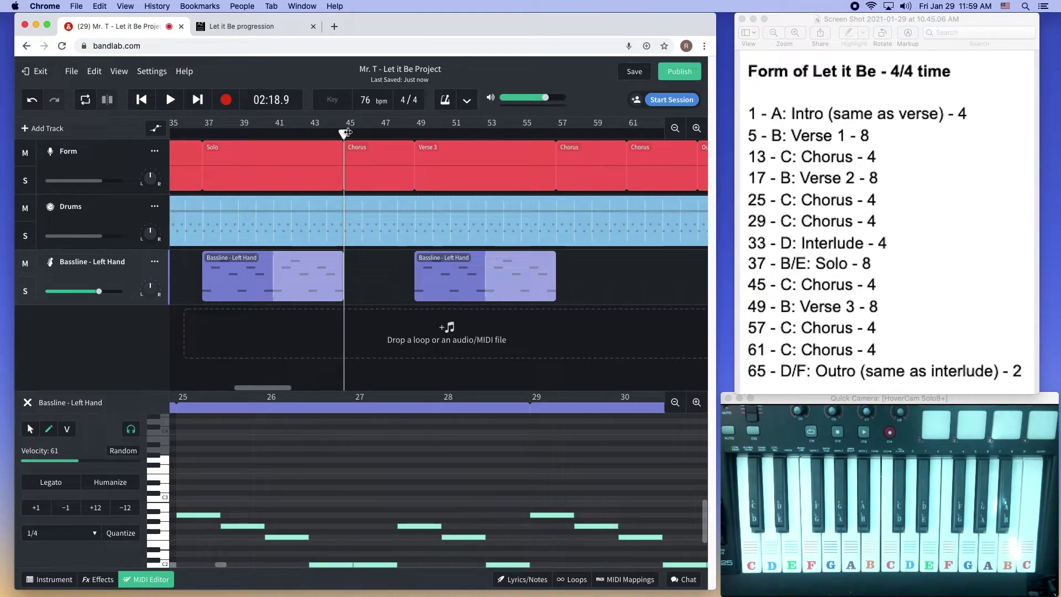
key("super+v")
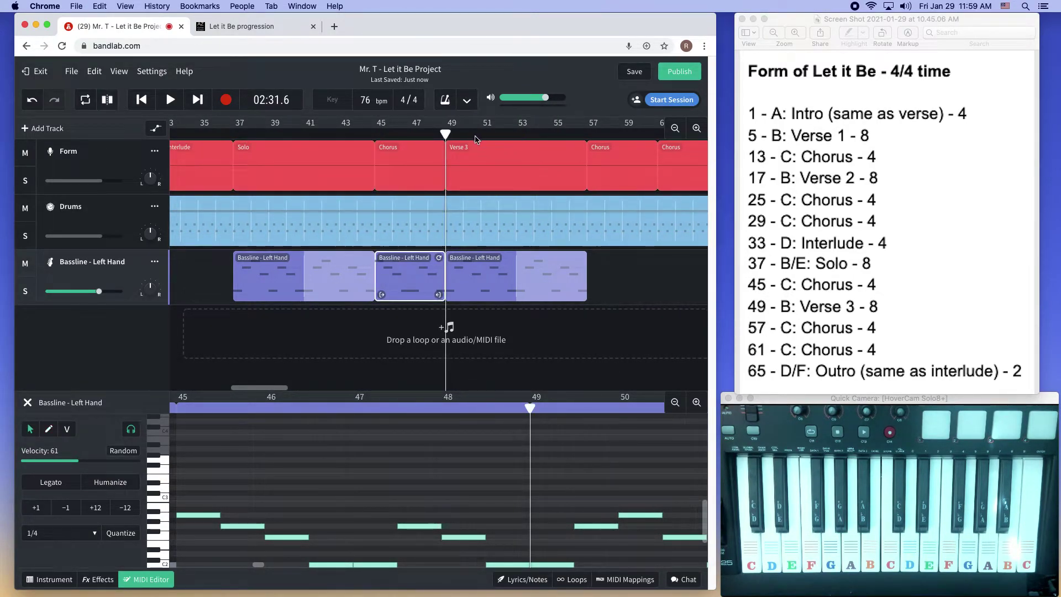
left_click(587, 135)
key("super+v")
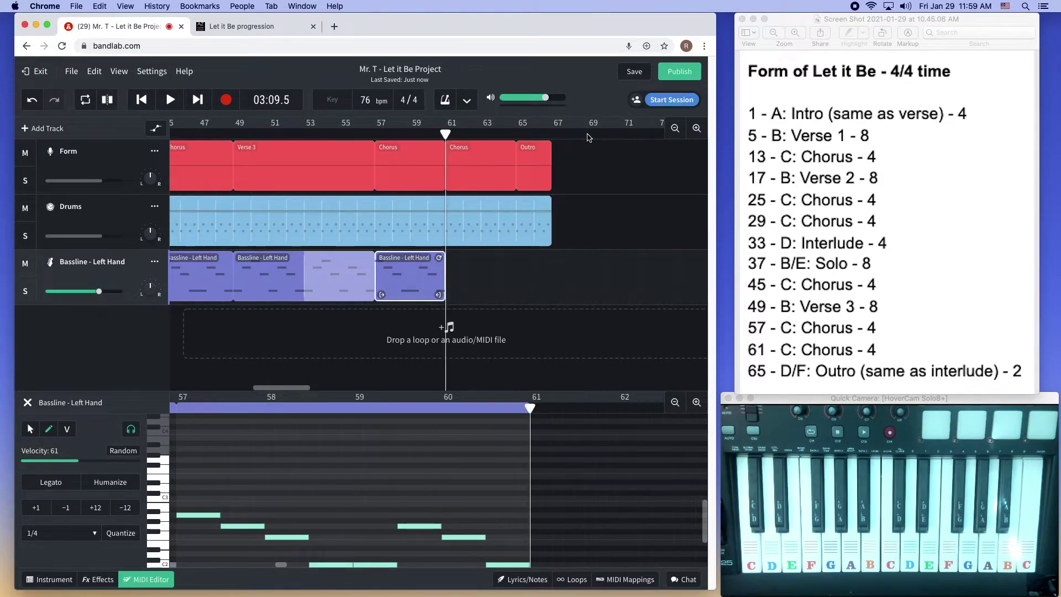
key("super+v")
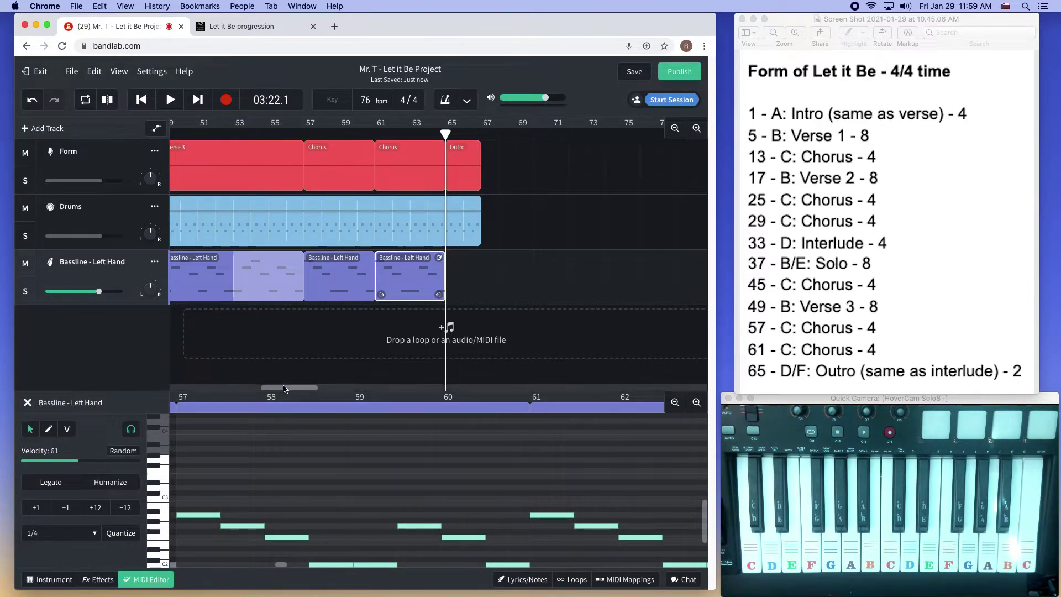
left_click_drag(284, 390, 160, 390)
left_click(623, 72)
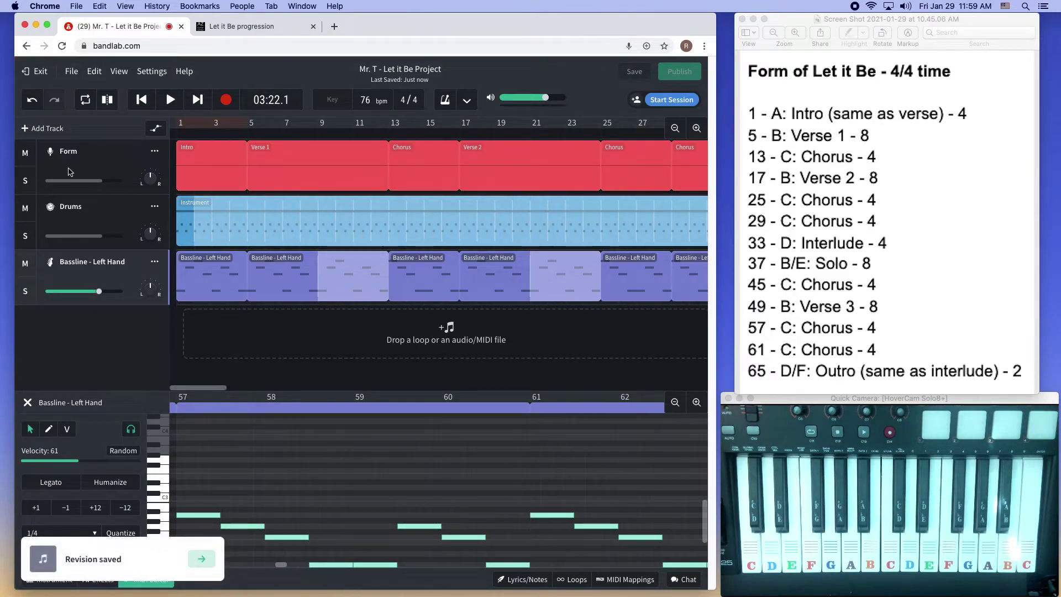
Step: Add a new instrument track and name it "Chords - Right Hand"
left_click(48, 130)
left_click(162, 299)
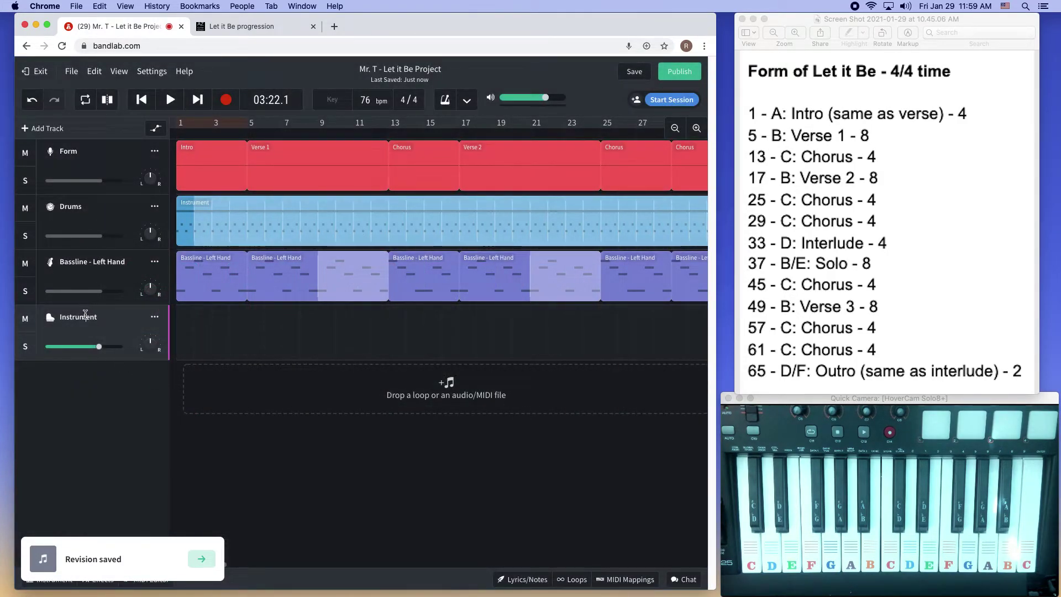
double_click(86, 313)
type("CHor")
key("BackSpace")
key("BackSpace")
key("BackSpace")
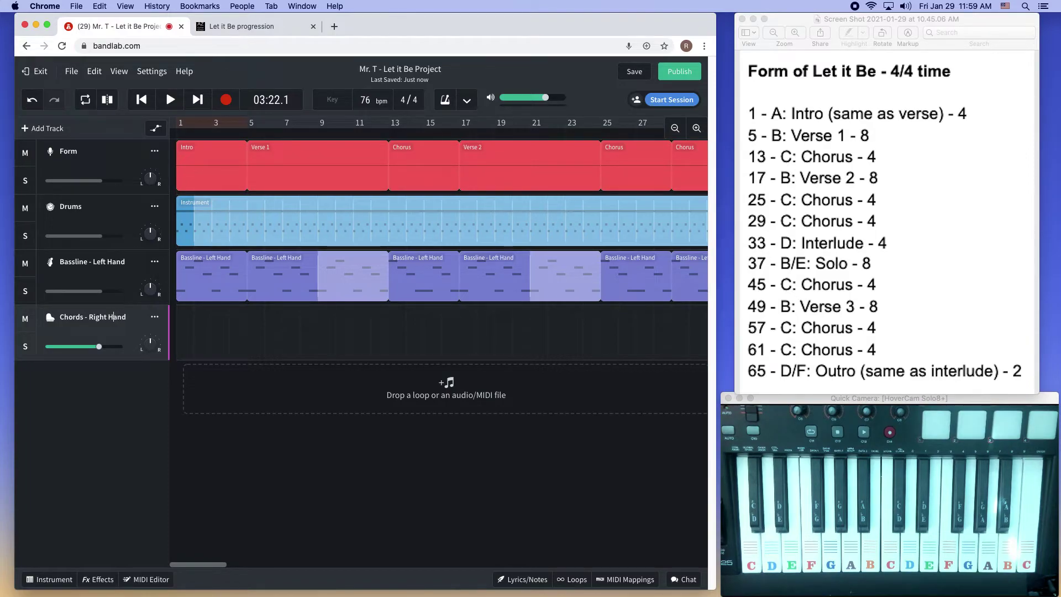
Step: Try Honky Tonk Piano on the chords track, settle on the Rhodes sound, and return the playhead to the song's start
left_click(55, 580)
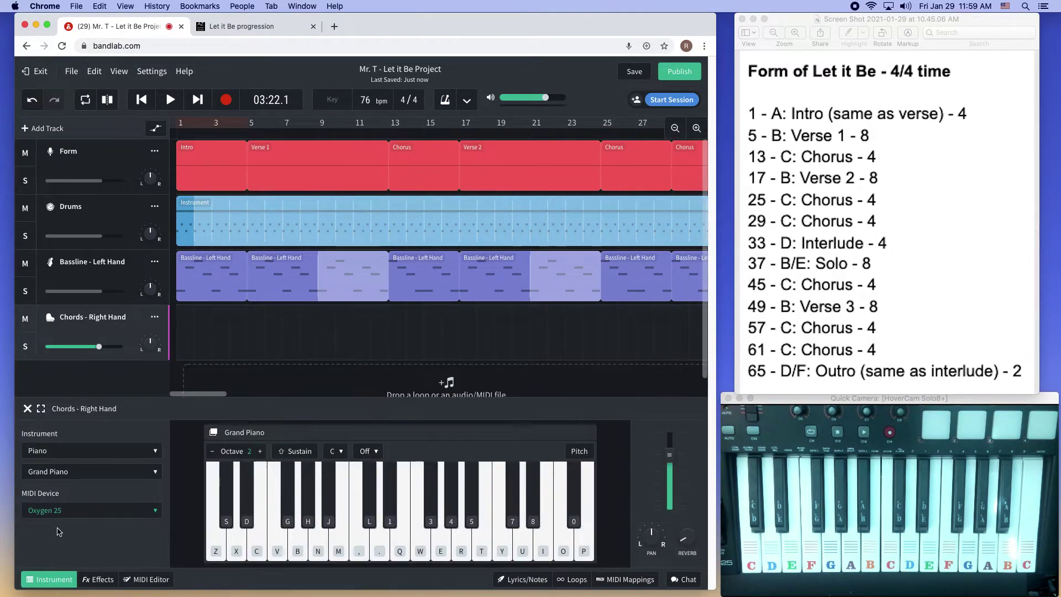
left_click(85, 473)
left_click(84, 480)
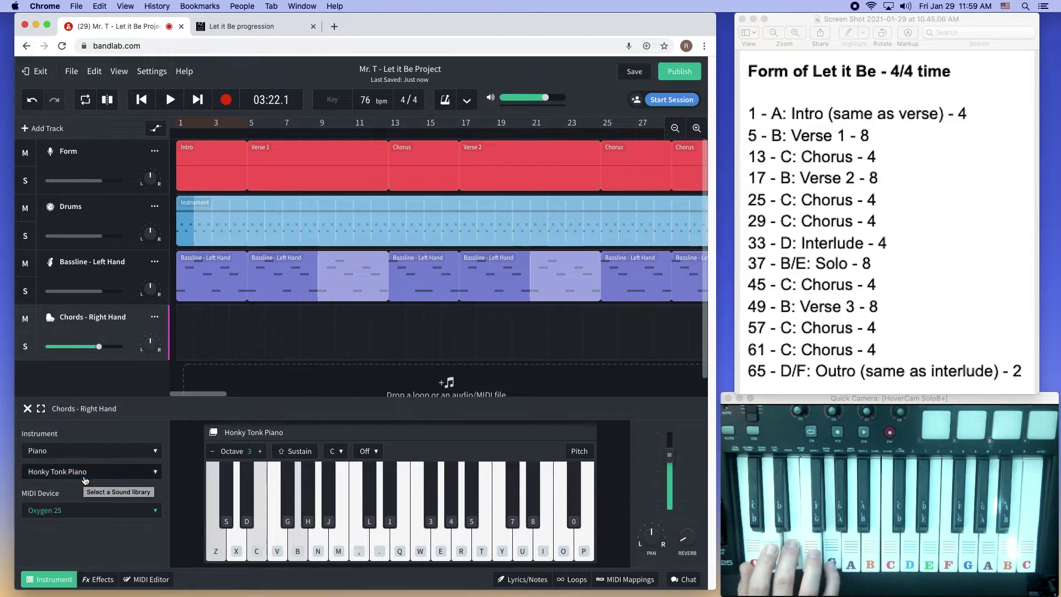
left_click(84, 477)
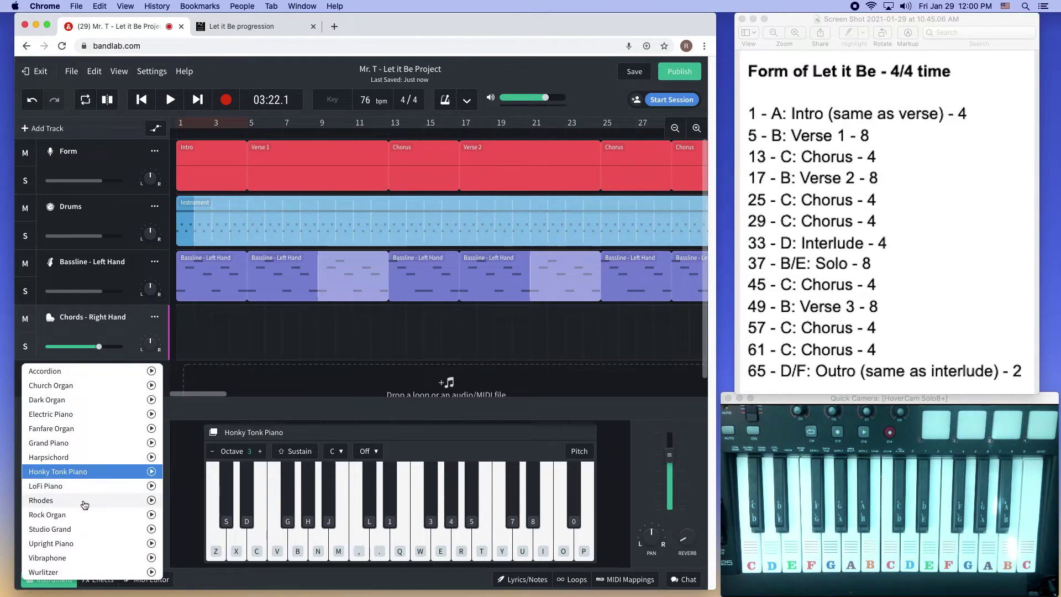
left_click(85, 500)
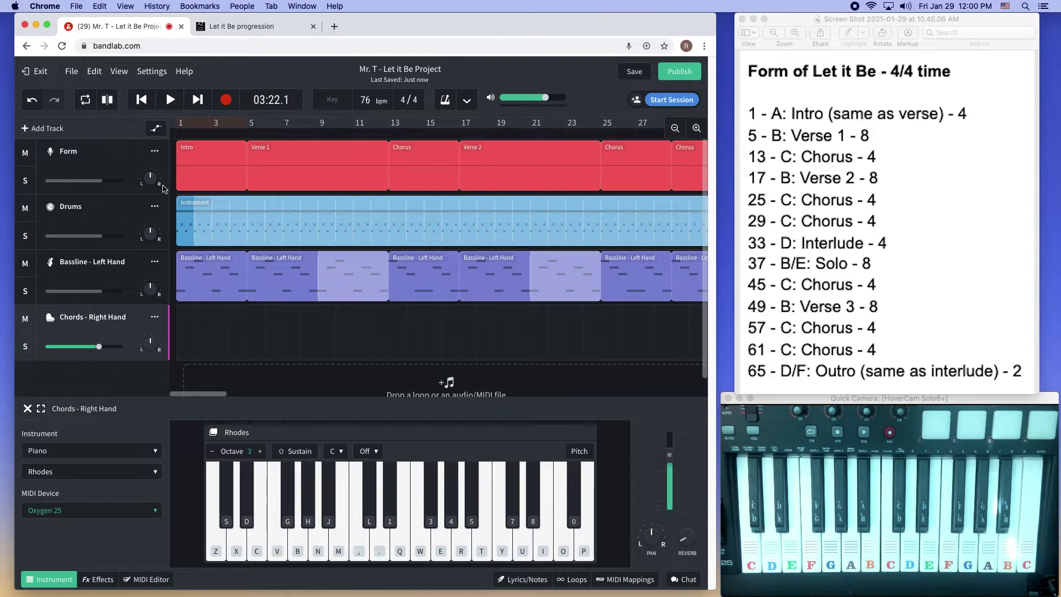
left_click(178, 132)
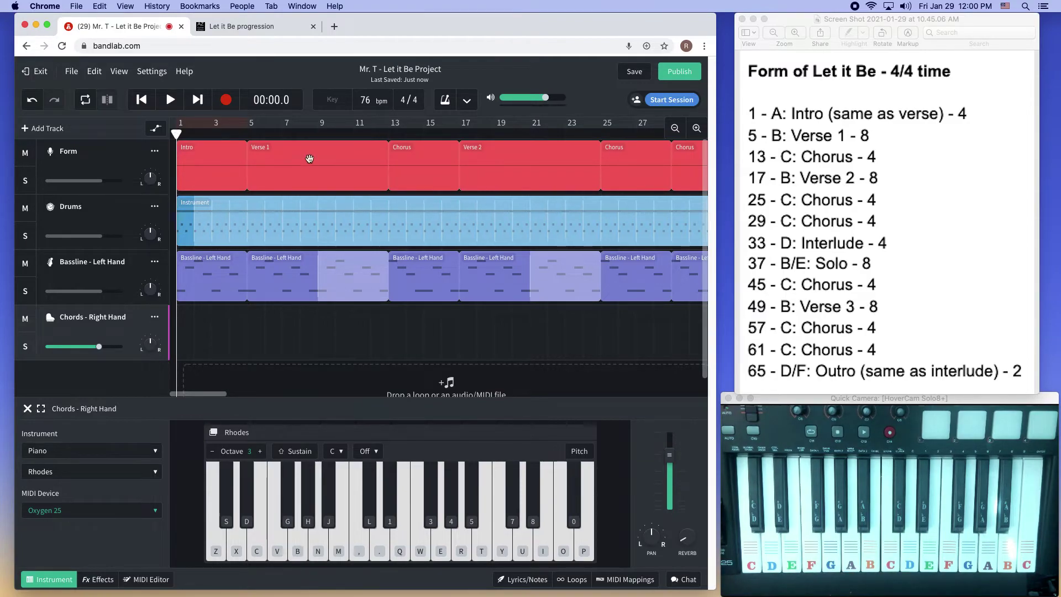
Step: Record the four-bar intro chords on the right-hand track from bar 1, following the verse line of the Let it Be progression chart
left_click(237, 28)
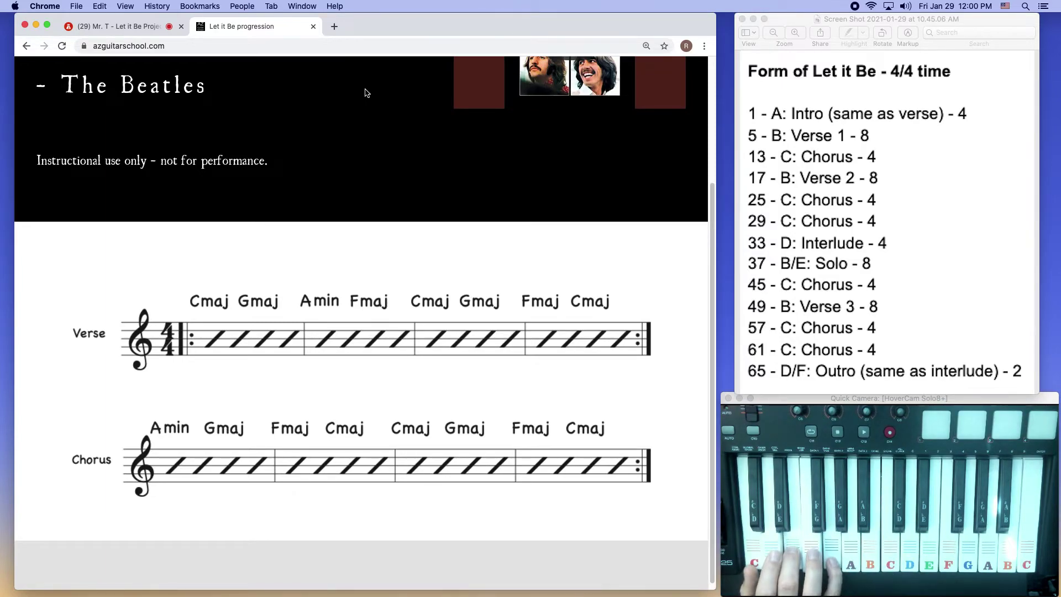
left_click(140, 28)
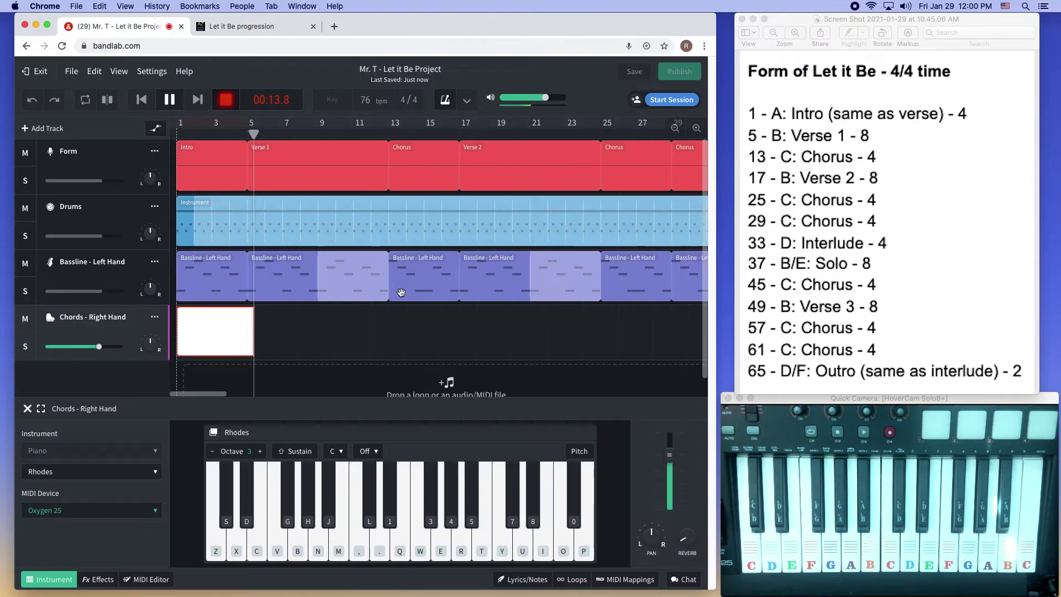
key("space")
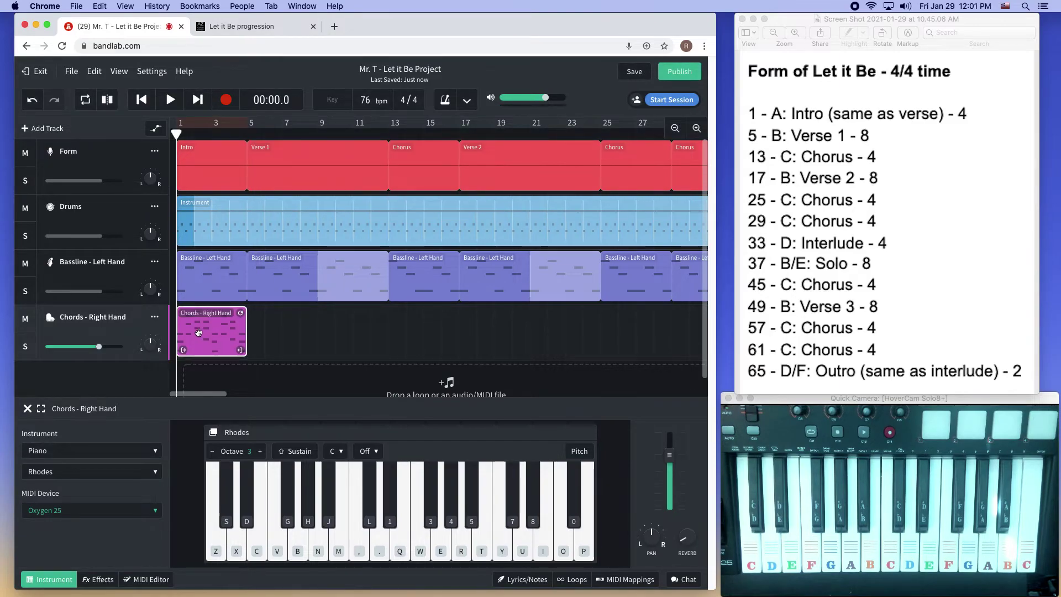
Step: Open the recorded intro chords in the MIDI Editor and audition the three notes of the first chord
left_click(137, 579)
scroll(332, 459, "down", 1)
scroll(276, 467, "up", 3)
scroll(277, 467, "down", 3)
scroll(276, 467, "down", 2)
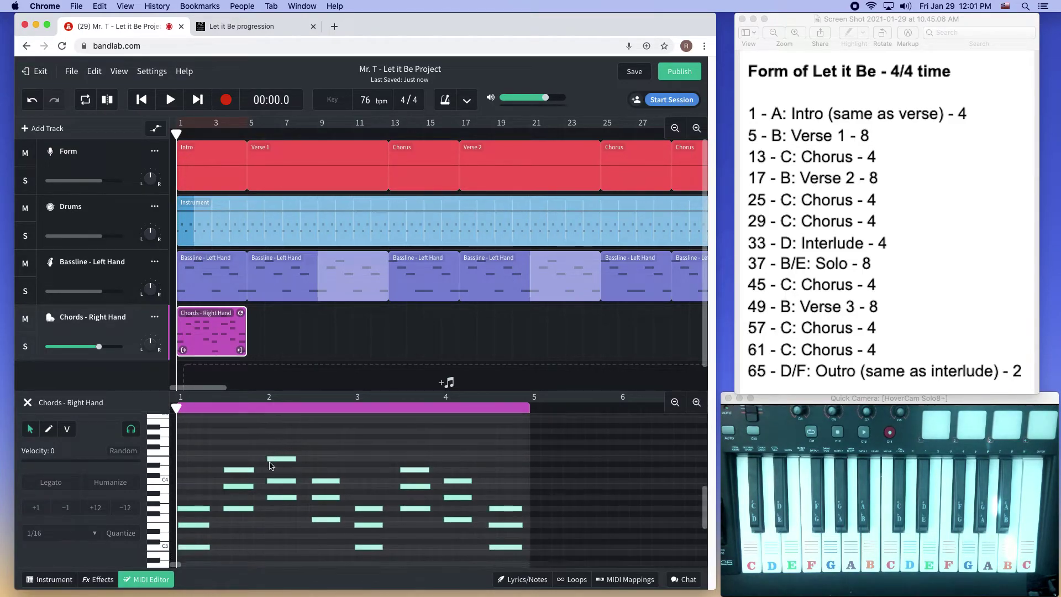
left_click(202, 546)
left_click(199, 525)
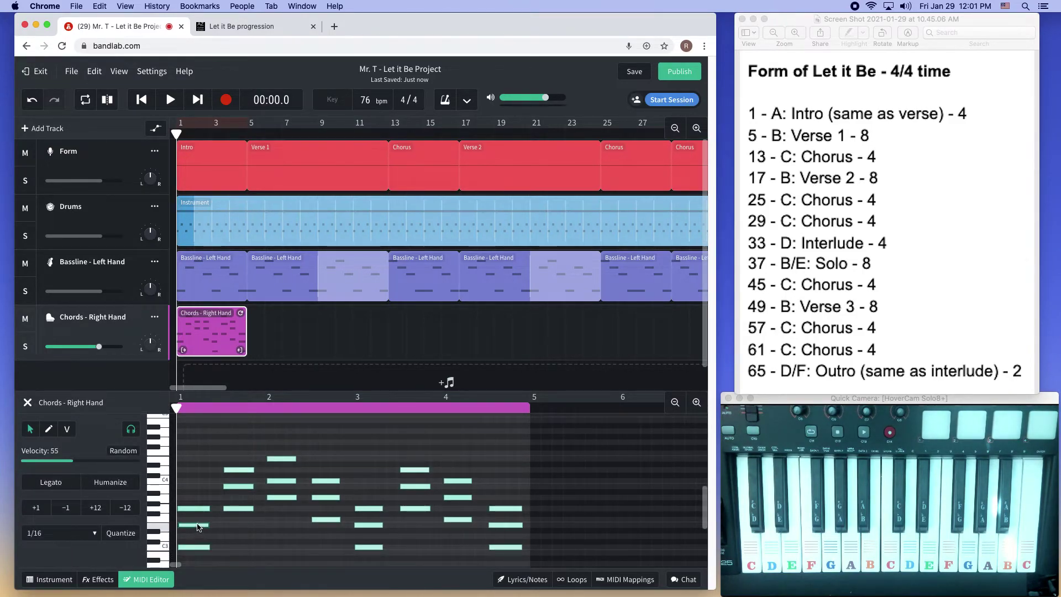
left_click(199, 509)
scroll(387, 497, "down", 2)
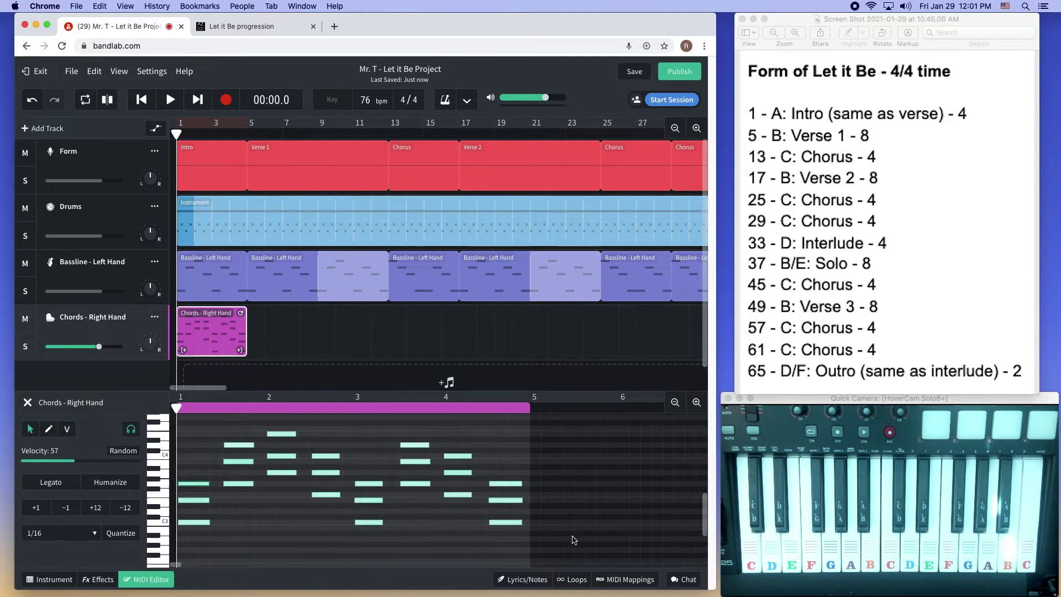
Step: Quantize all the intro chord notes to 1/4 and apply Legato to them
left_click_drag(562, 546, 212, 453)
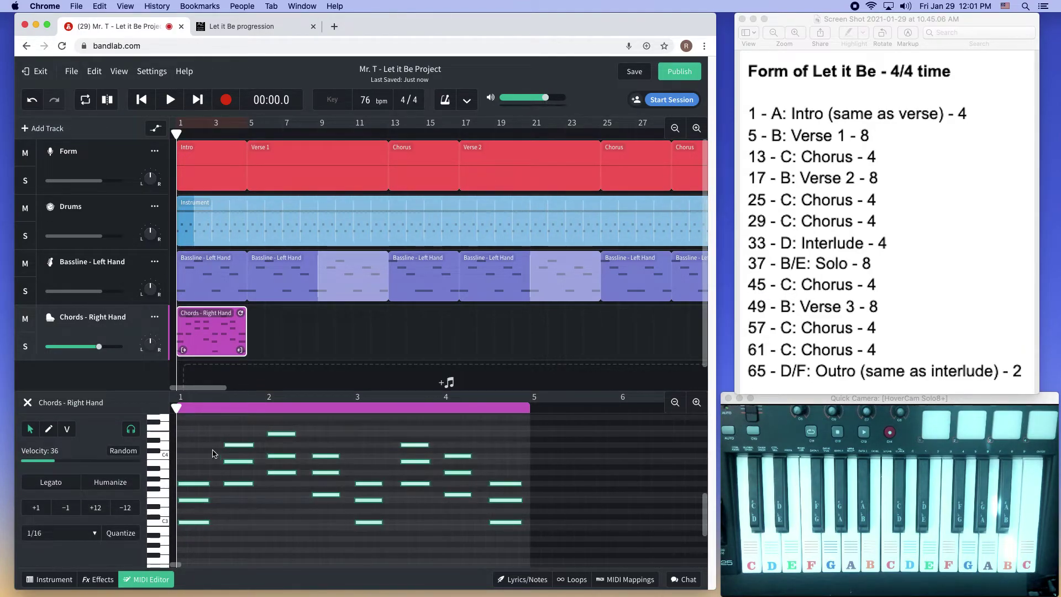
left_click(85, 535)
left_click(61, 468)
left_click(65, 483)
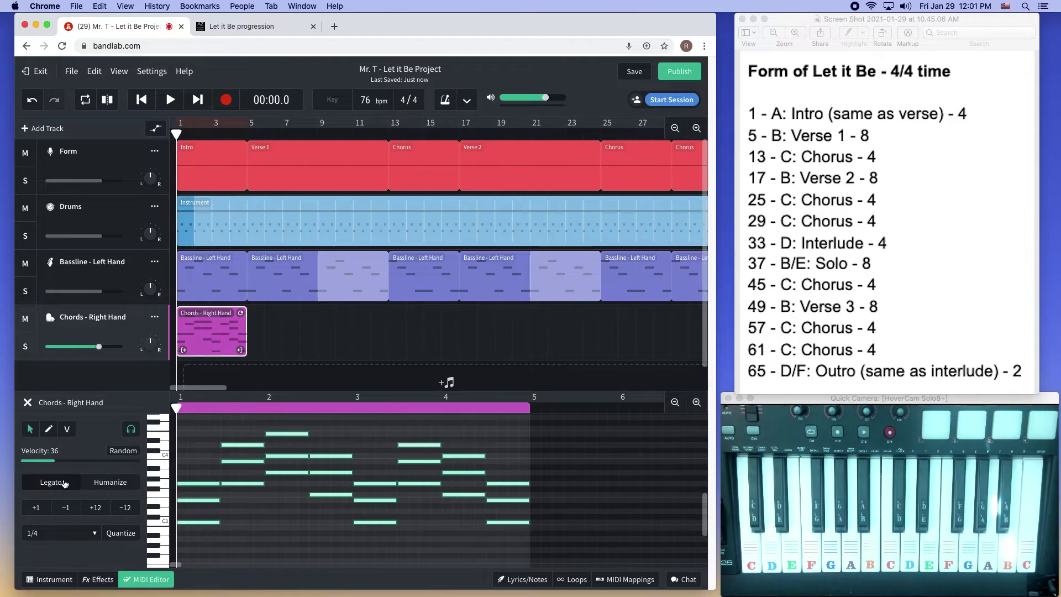
Step: Copy the intro chords region to Verse 1 at bar 5 and loop it up to bar 13
left_click(296, 342)
left_click(217, 335)
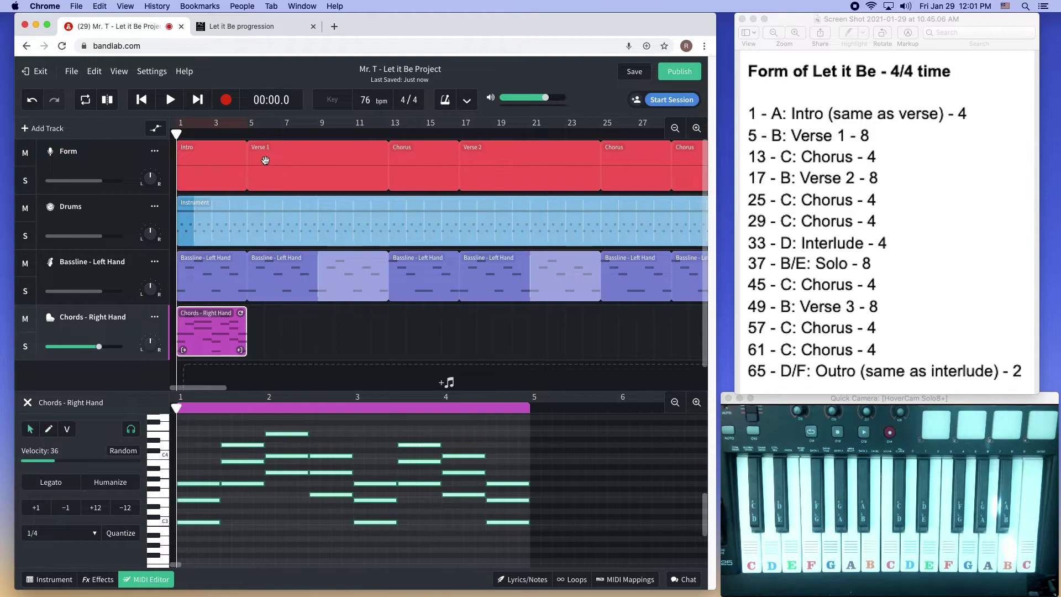
left_click(247, 133)
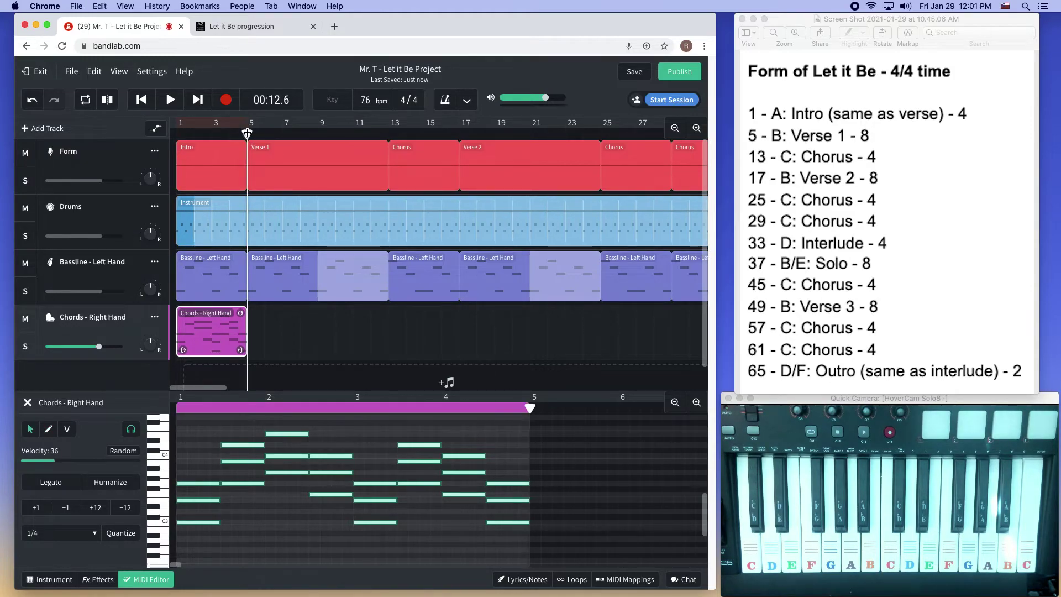
key("super+v")
left_click_drag(315, 313, 382, 313)
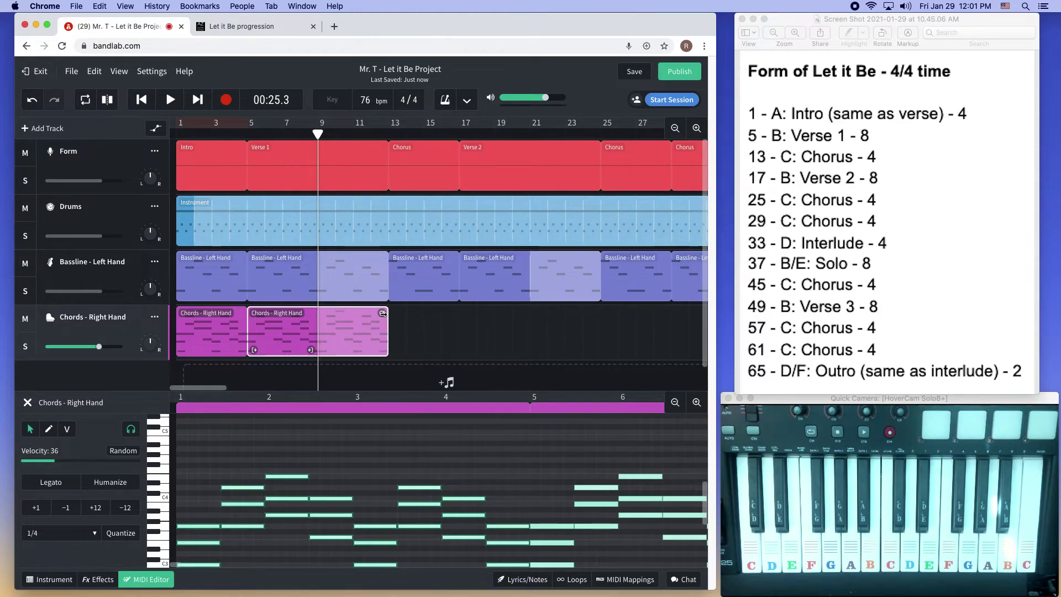
Step: Record the four-bar chorus chords on the right-hand track from bar 13, following the chorus line of the progression chart
left_click(407, 335)
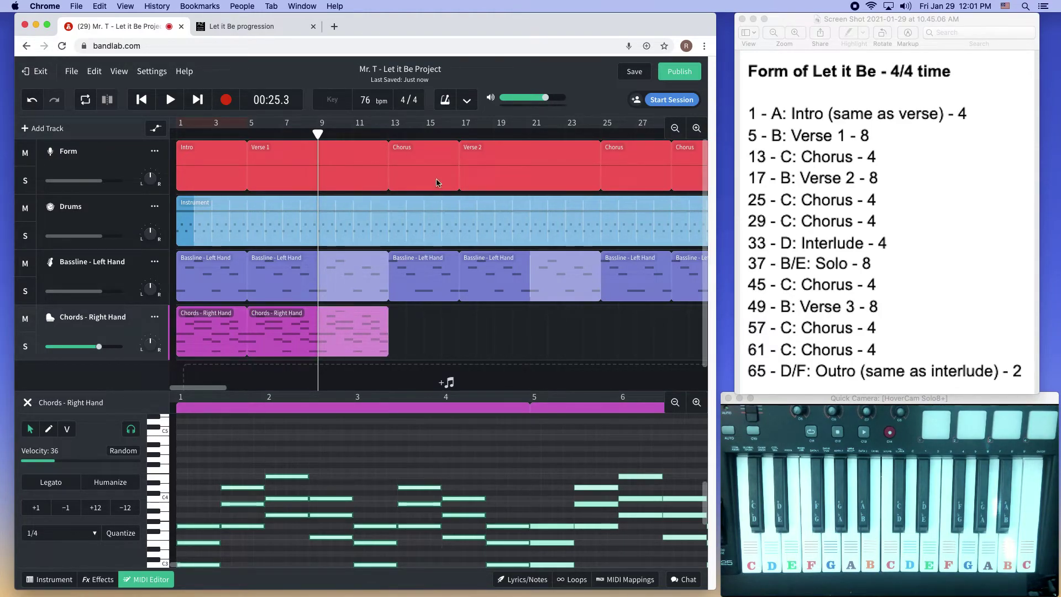
left_click(389, 135)
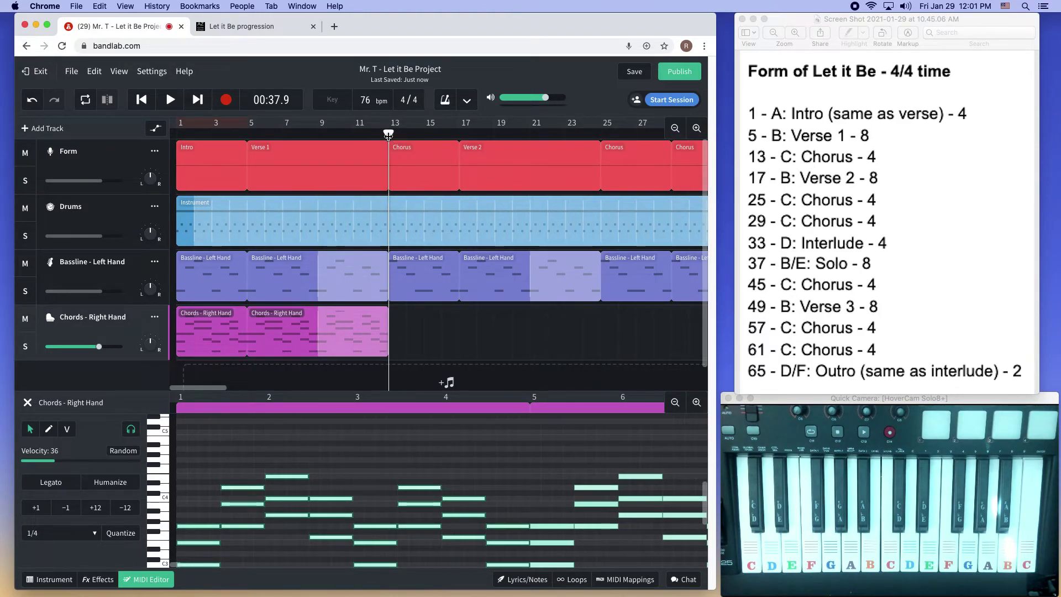
left_click(230, 101)
left_click(233, 25)
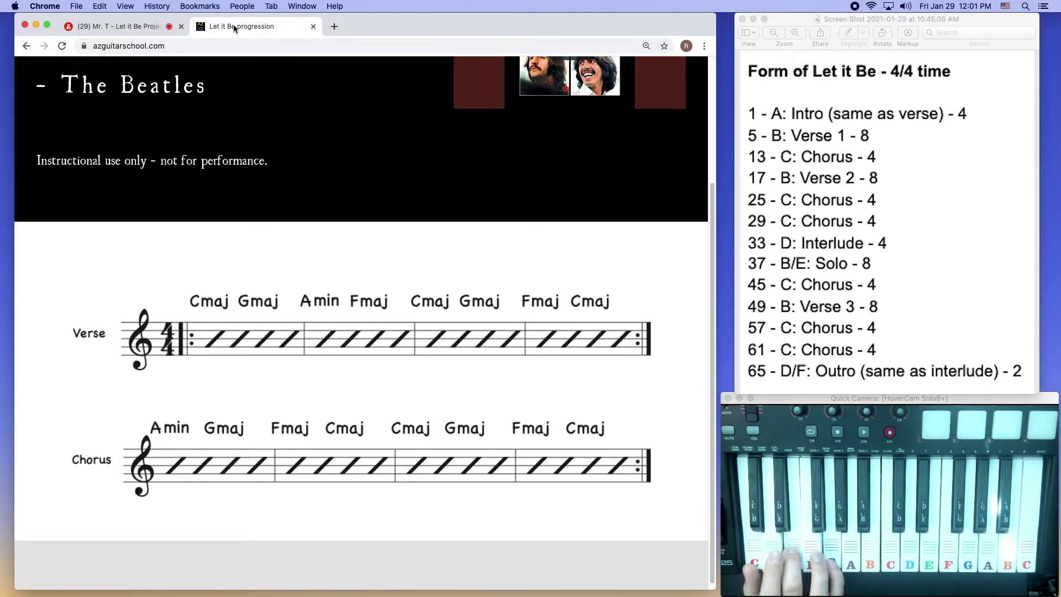
left_click(105, 26)
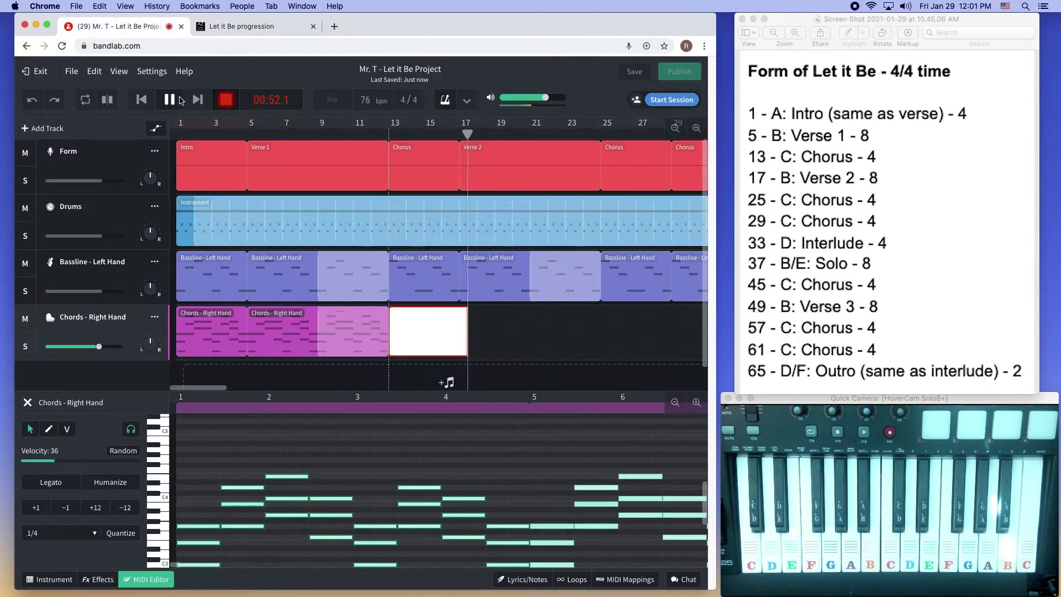
key("space")
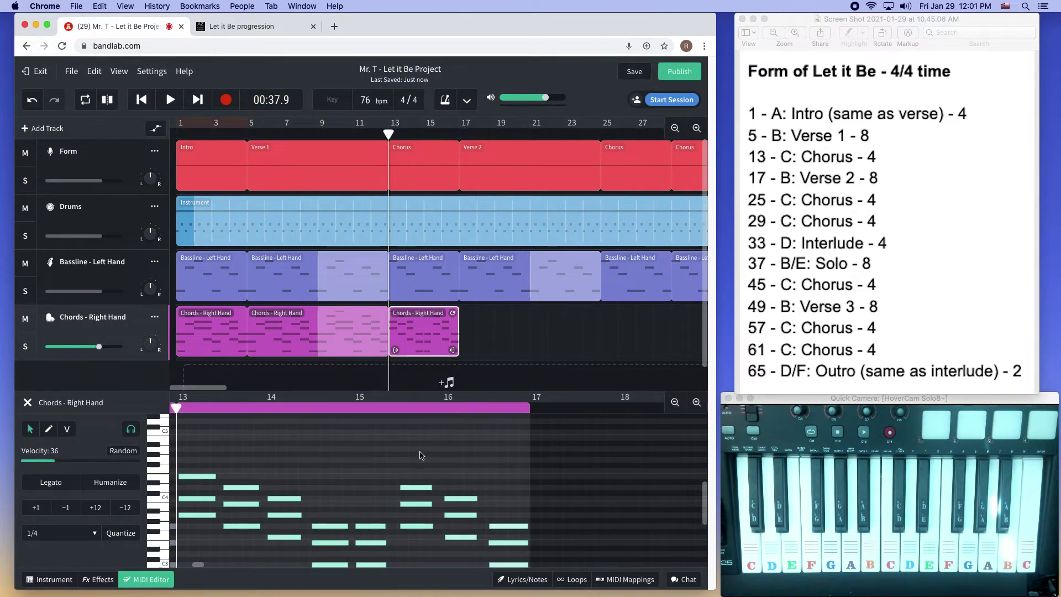
Step: Quantize all the recorded chorus chord notes to 1/4 and apply Legato to them
scroll(422, 456, "down", 2)
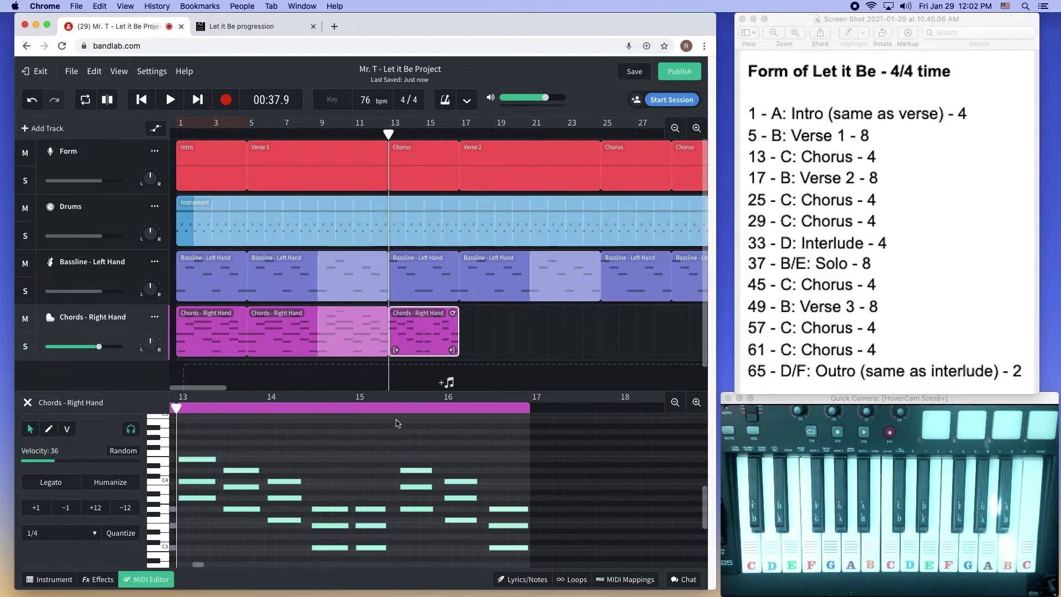
scroll(461, 486, "down", 3)
left_click_drag(571, 542, 191, 415)
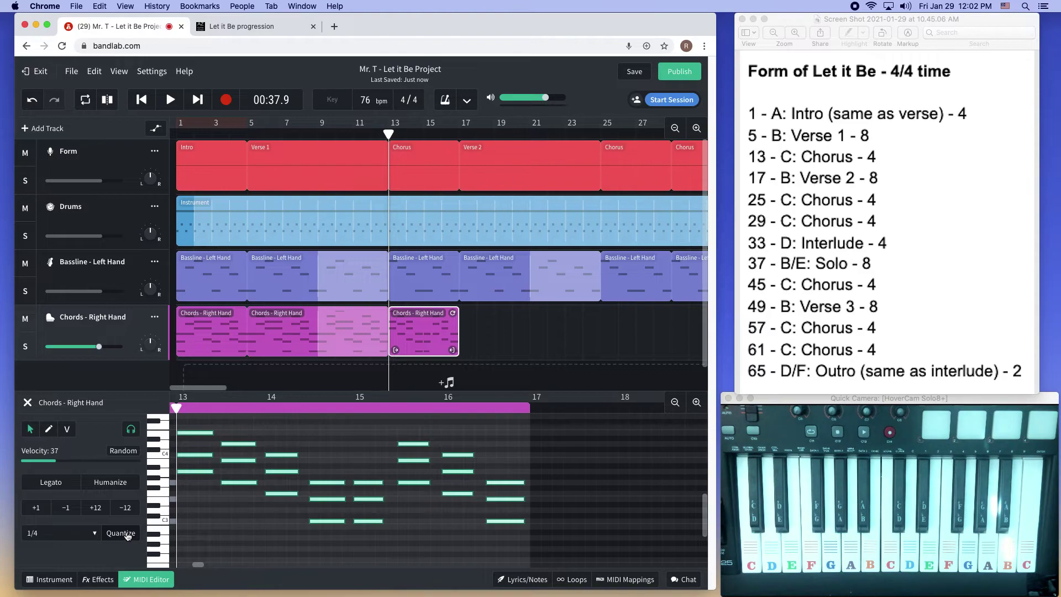
left_click(51, 482)
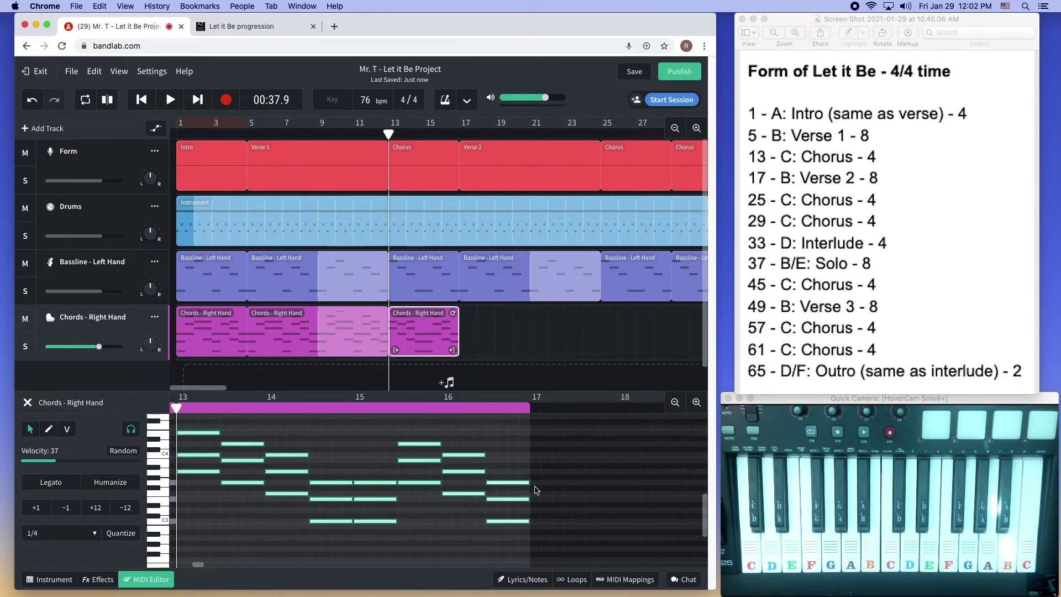
left_click(585, 487)
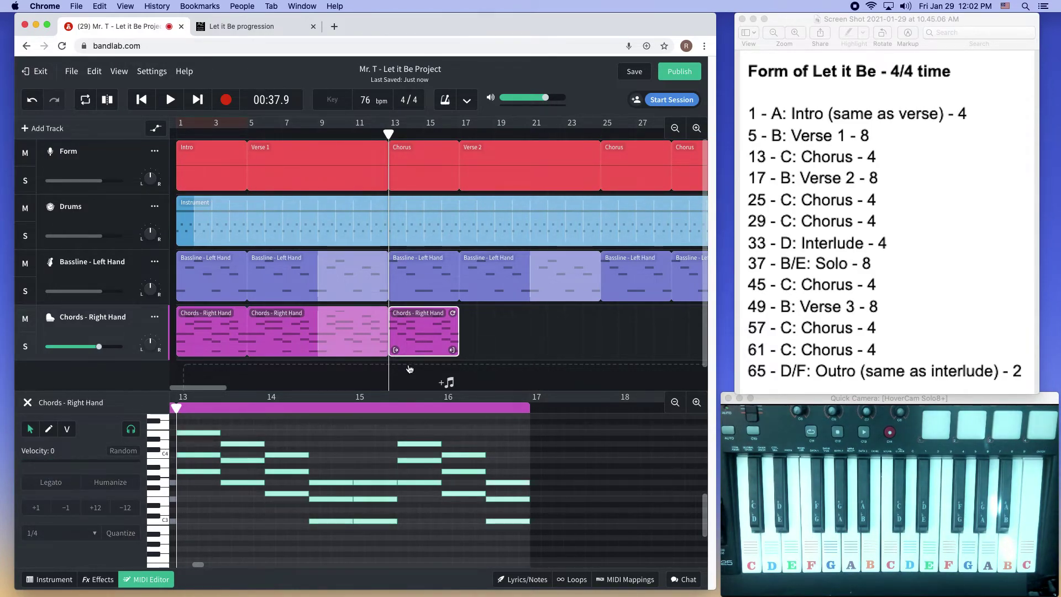
Step: Copy the looped Verse 1 chords region to Verse 2 at bar 17 and to the solo at bar 37
left_click(278, 334)
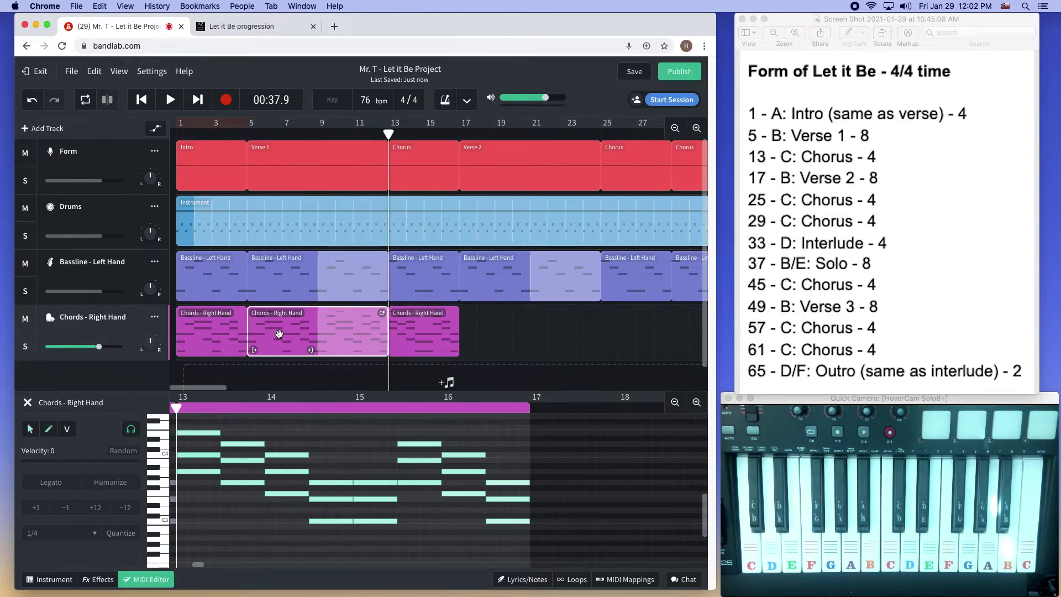
left_click(463, 135)
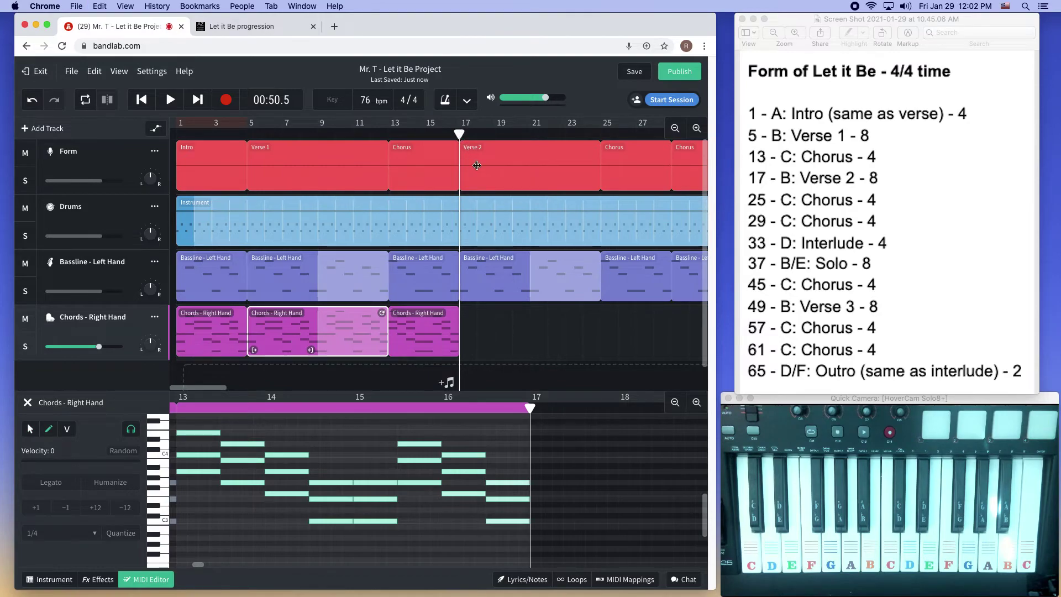
key("super+v")
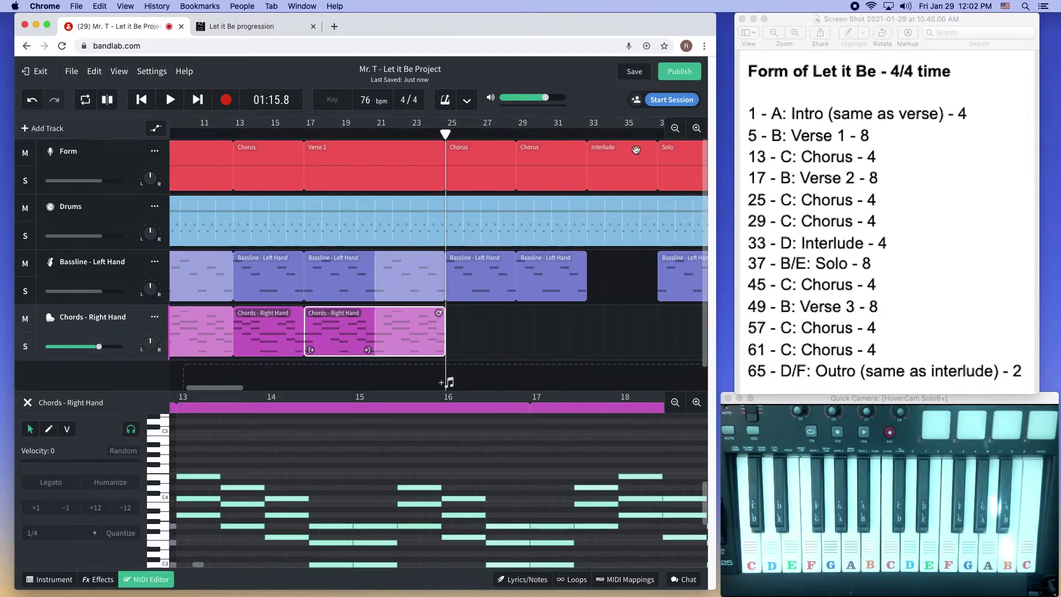
left_click(657, 135)
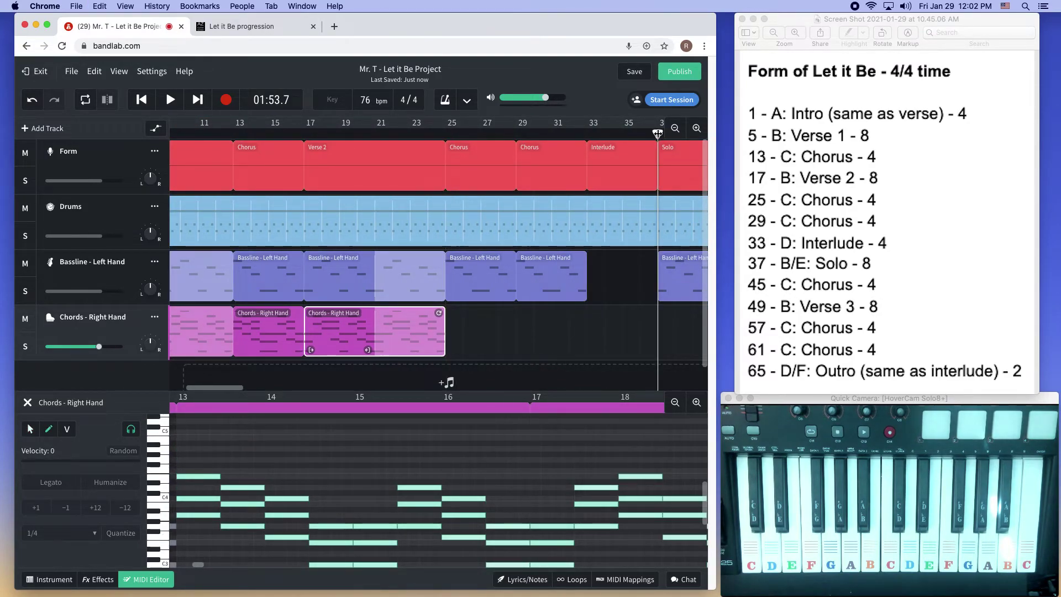
key("super+v")
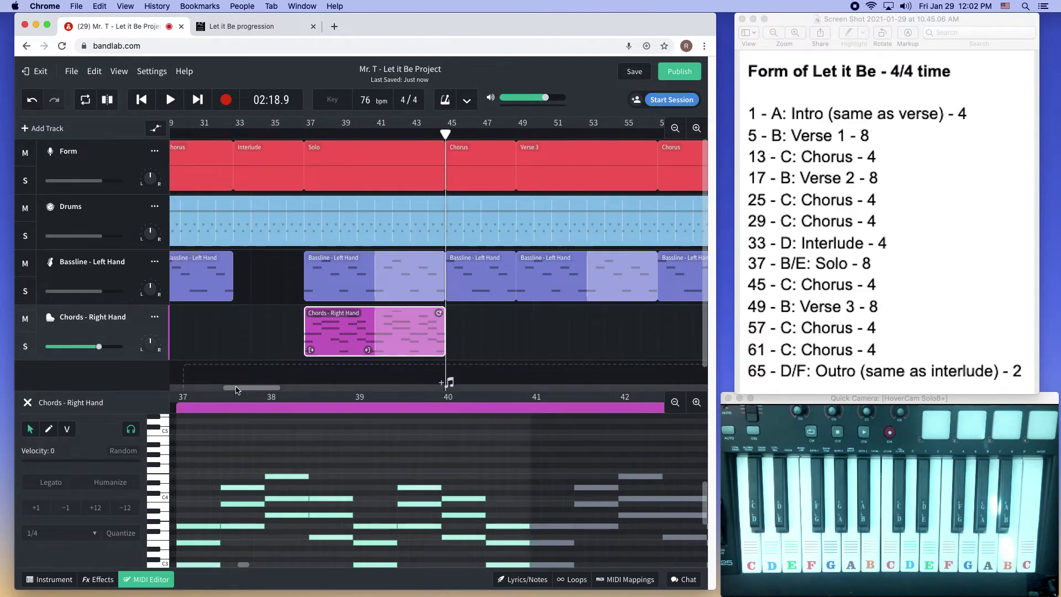
Step: Paste another copy of the looped verse chords and place it at Verse 3 on bar 49
scroll(277, 291, "right", 8)
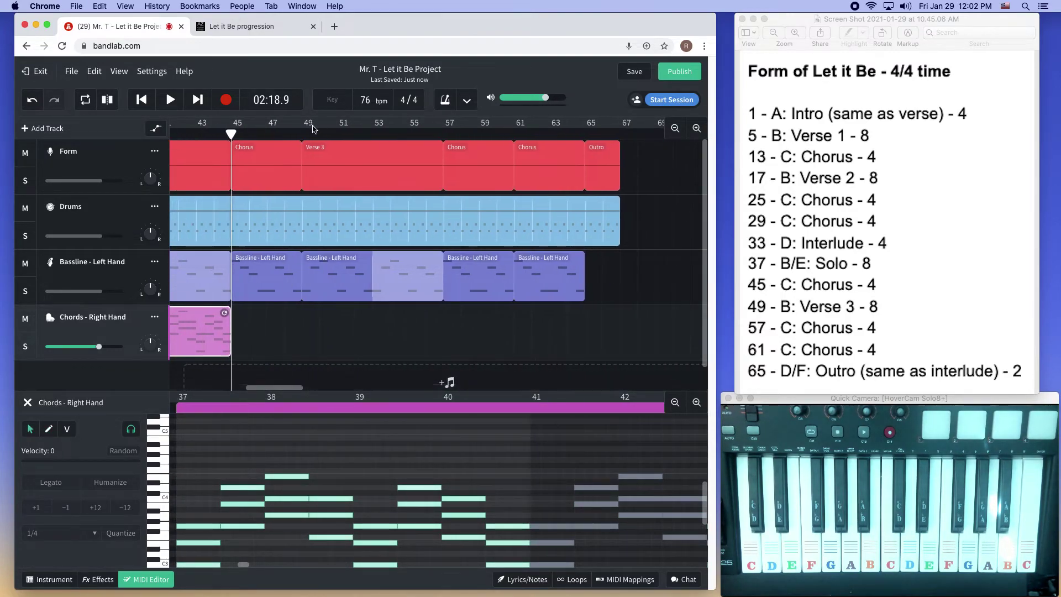
key("super+v")
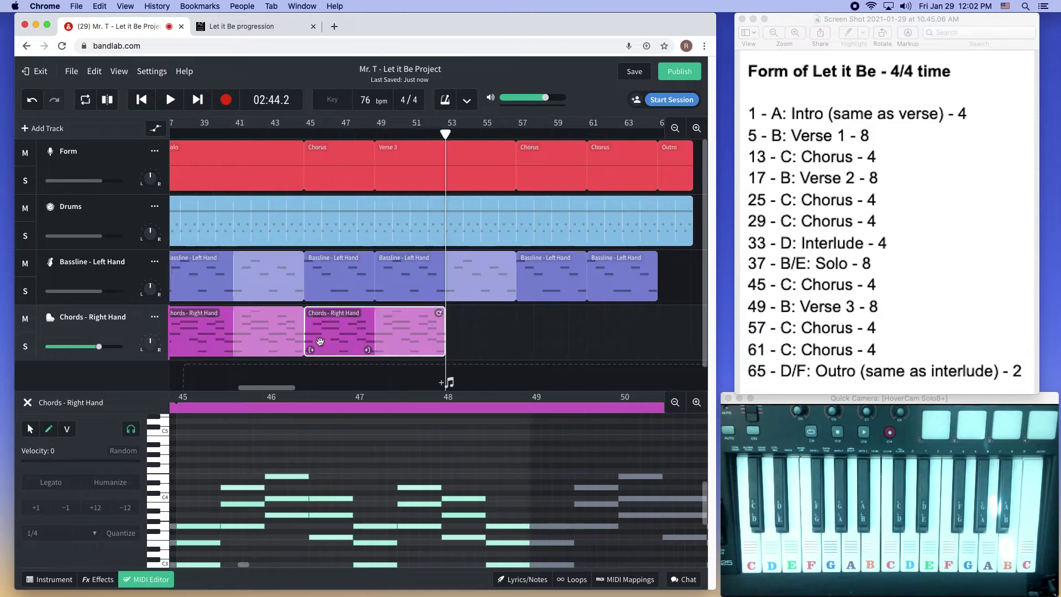
left_click_drag(343, 328, 415, 328)
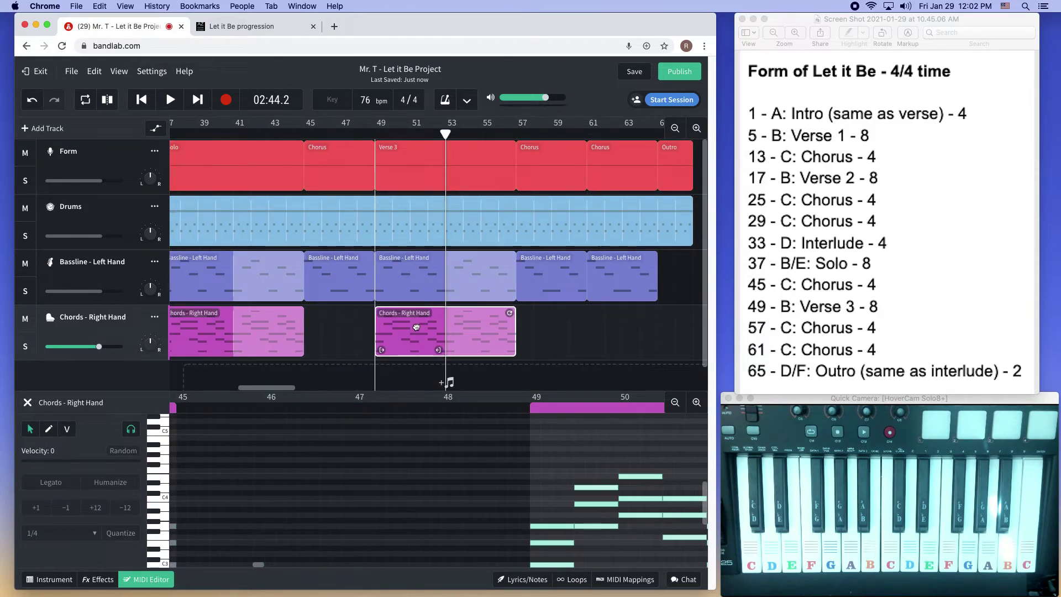
Step: Copy the chorus chords region from bar 13 to the two choruses at bars 25 and 29
left_click_drag(269, 387, 194, 391)
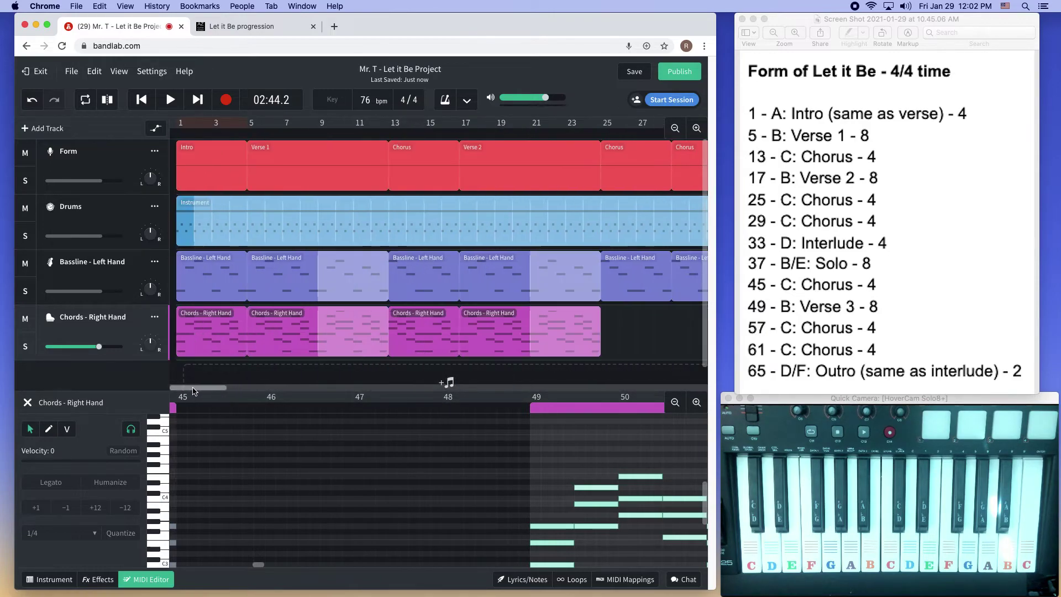
left_click(423, 330)
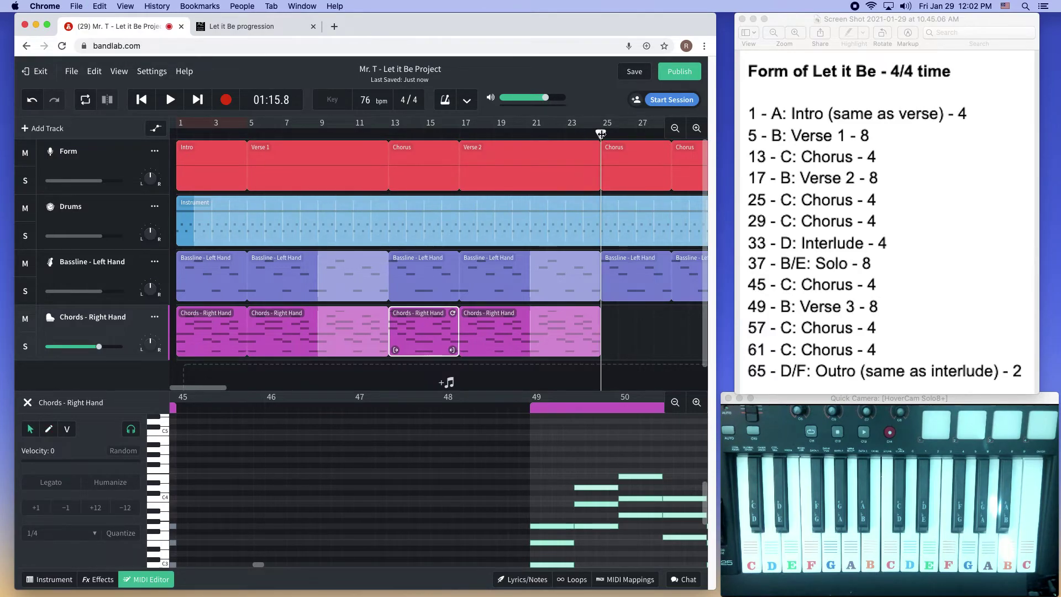
key("super+v")
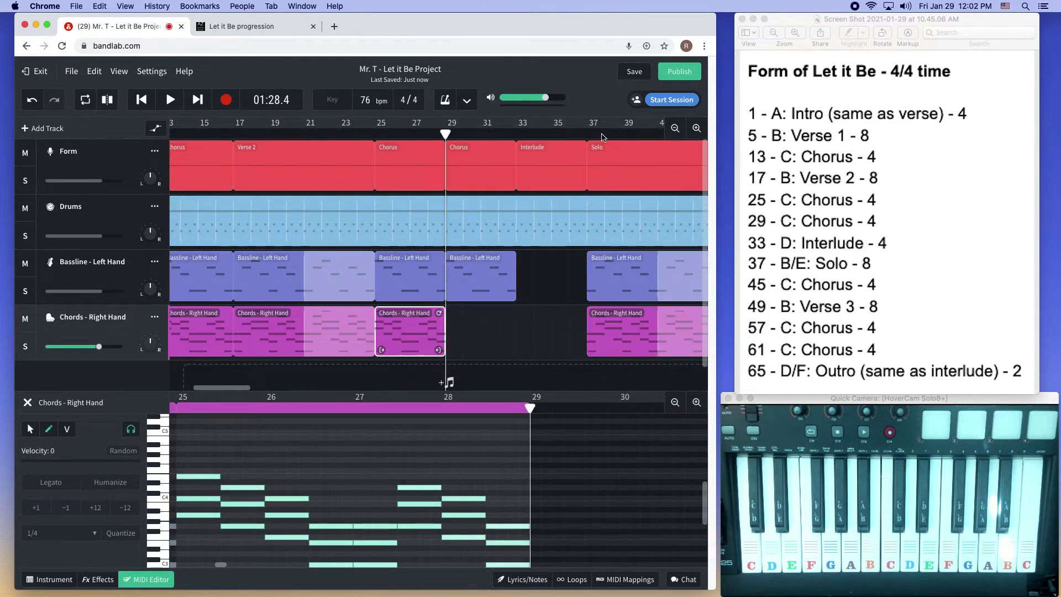
key("super+v")
Step: Paste the chorus chords at the remaining choruses on bars 45, 57 and 61
left_click(658, 133)
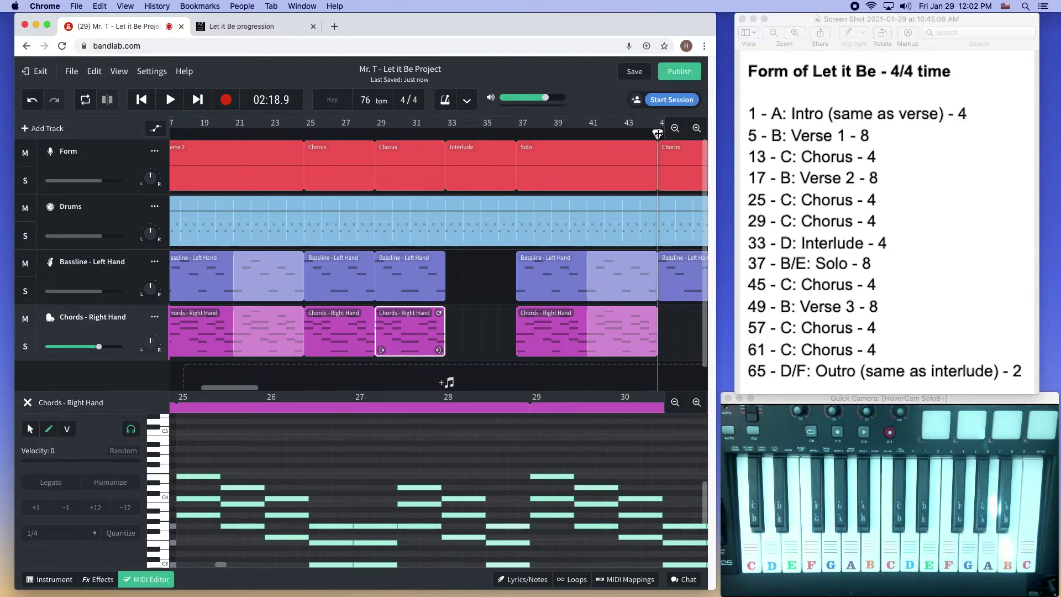
key("super+v")
left_click(587, 134)
key("super+v")
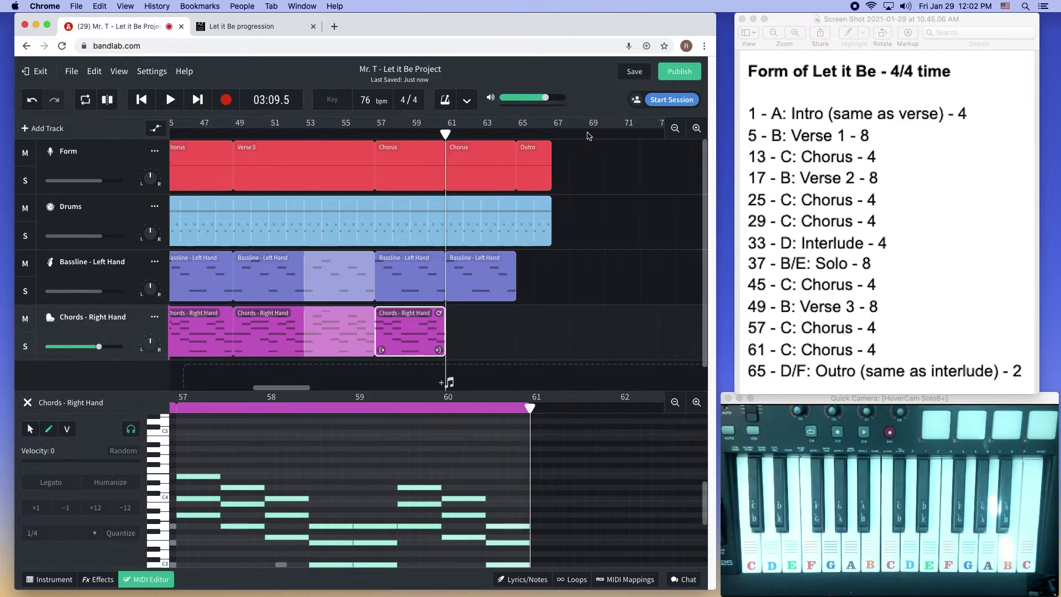
key("super+v")
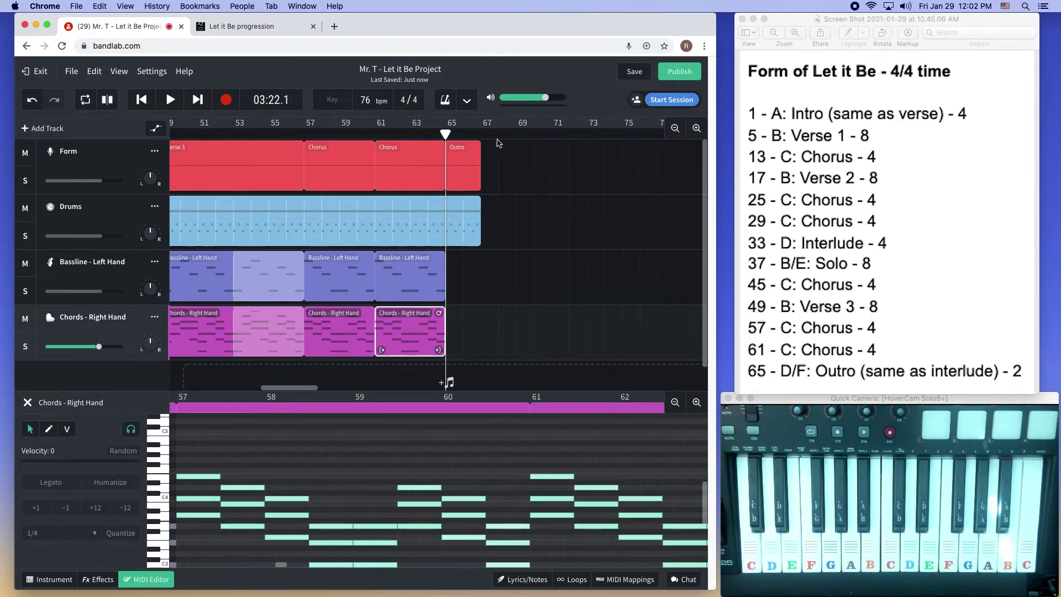
left_click_drag(308, 390, 228, 391)
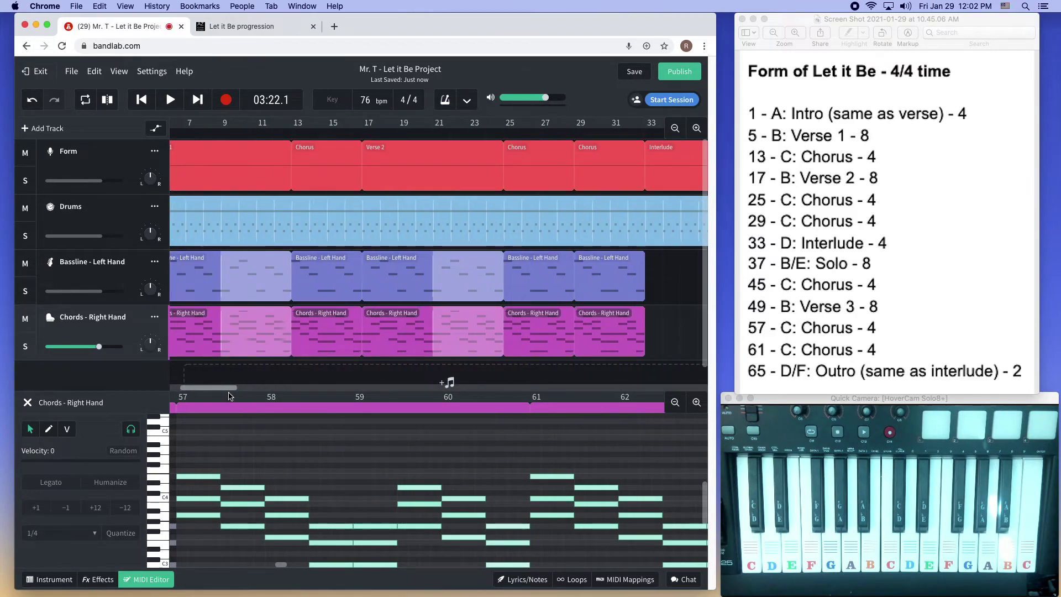
Step: Record the two-bar outro bassline on the Bassline - Left Hand track, starting at bar 65
left_click(674, 129)
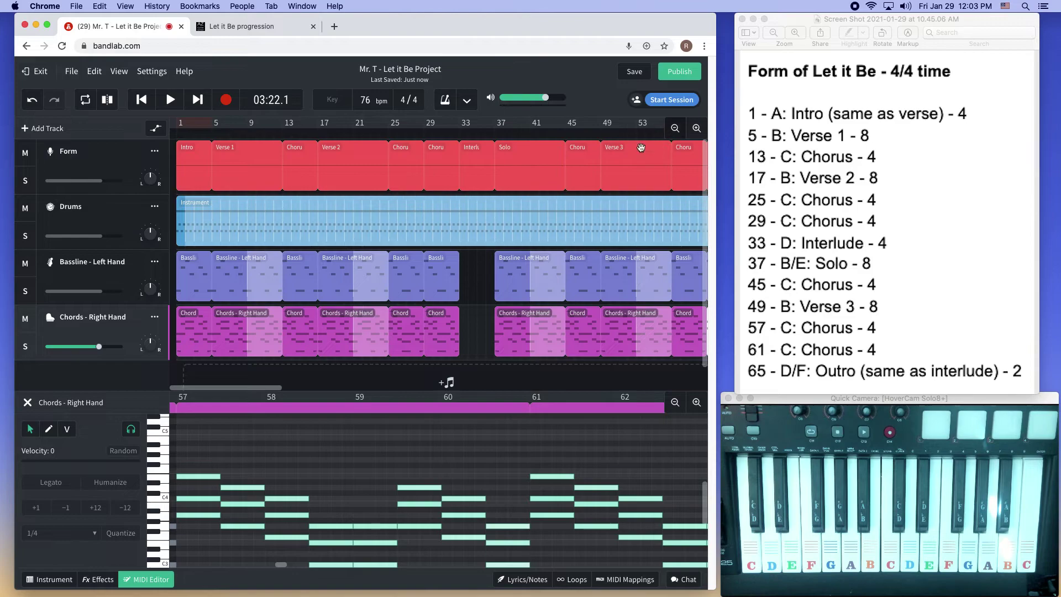
left_click(458, 133)
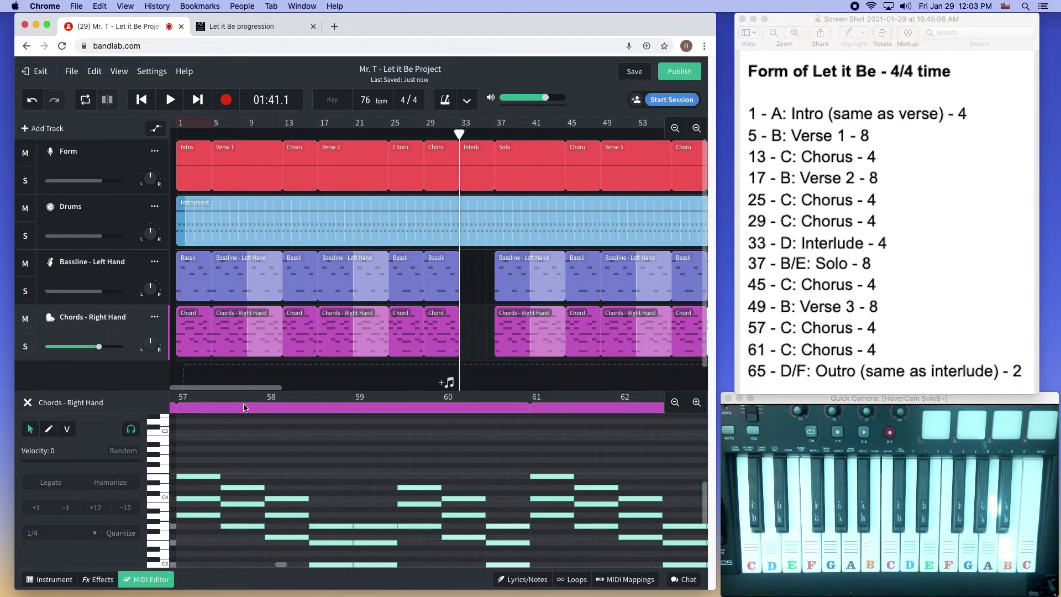
scroll(402, 241, "right", 10)
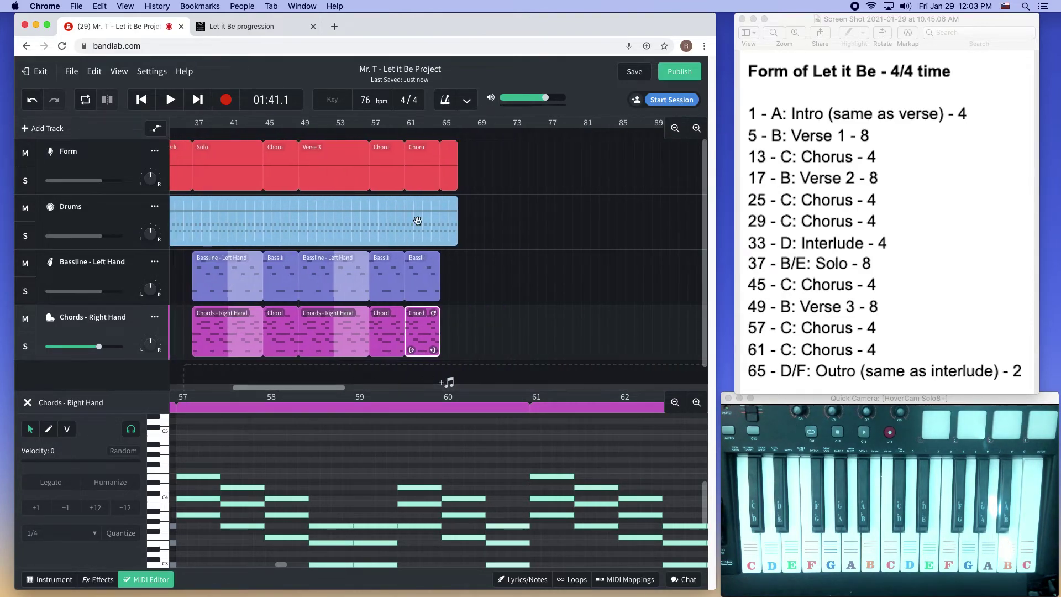
left_click(440, 133)
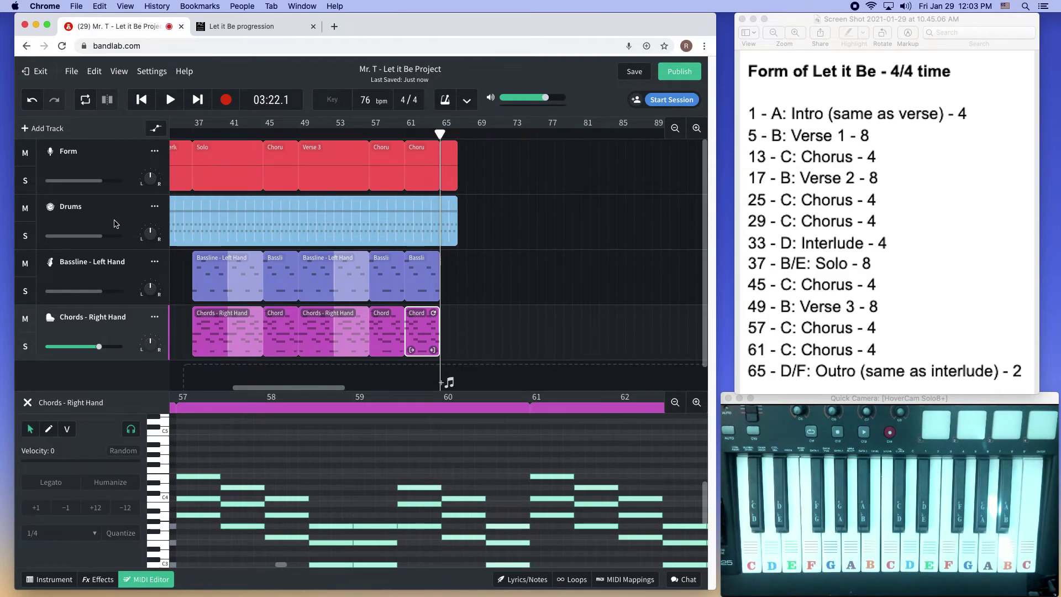
left_click(84, 275)
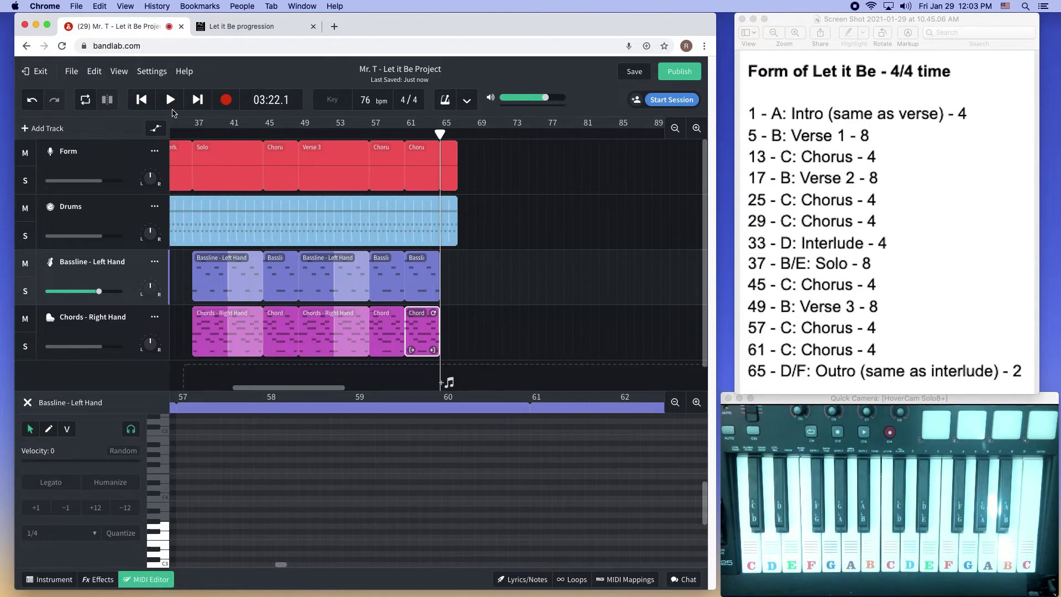
left_click(227, 103)
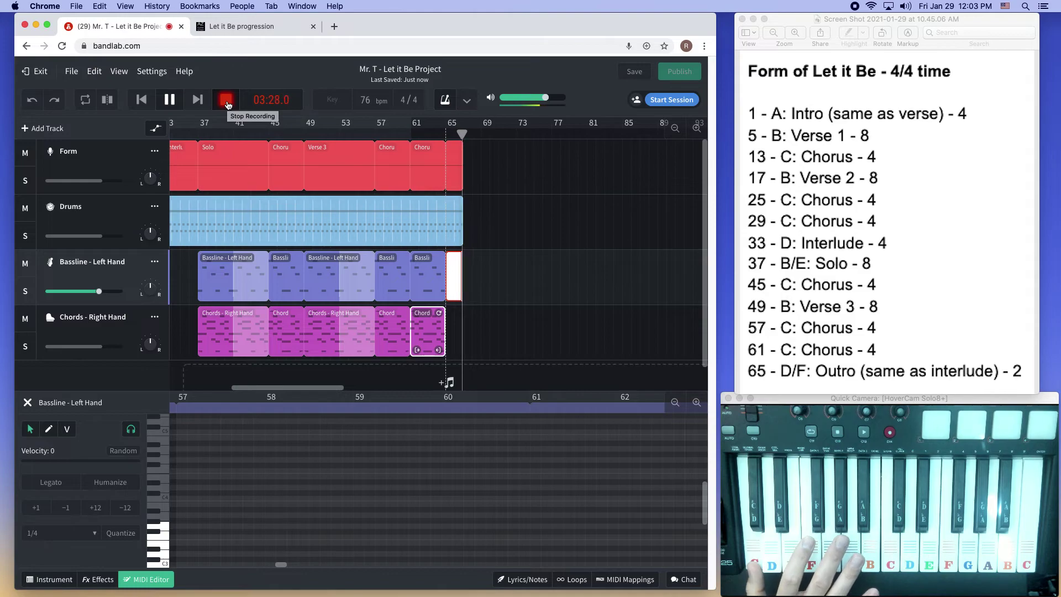
left_click(227, 103)
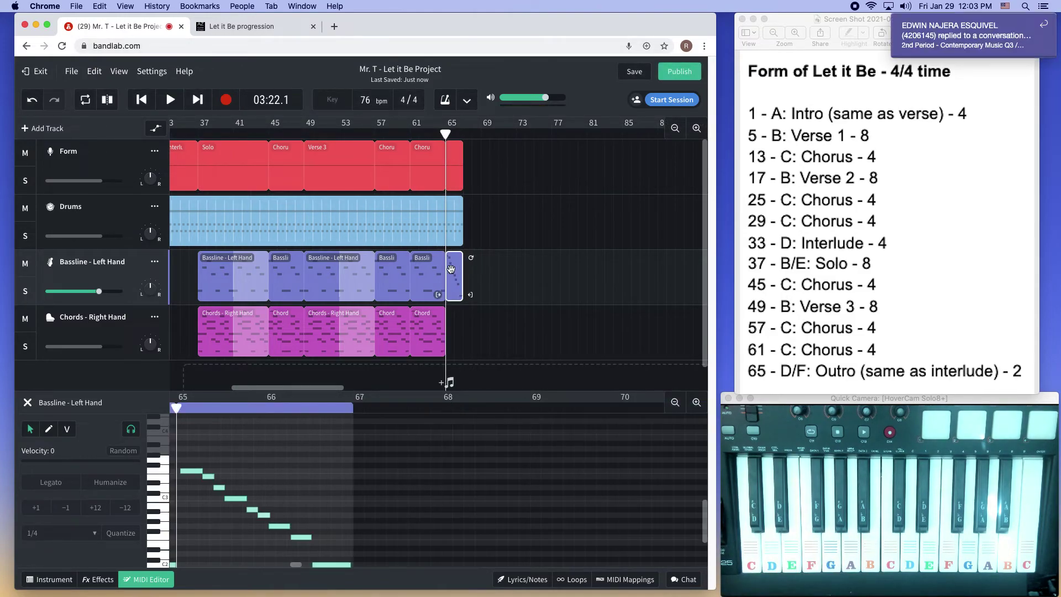
Step: Quantize all notes of the recorded outro bassline to 1/8 and play the outro back
scroll(346, 466, "down", 1)
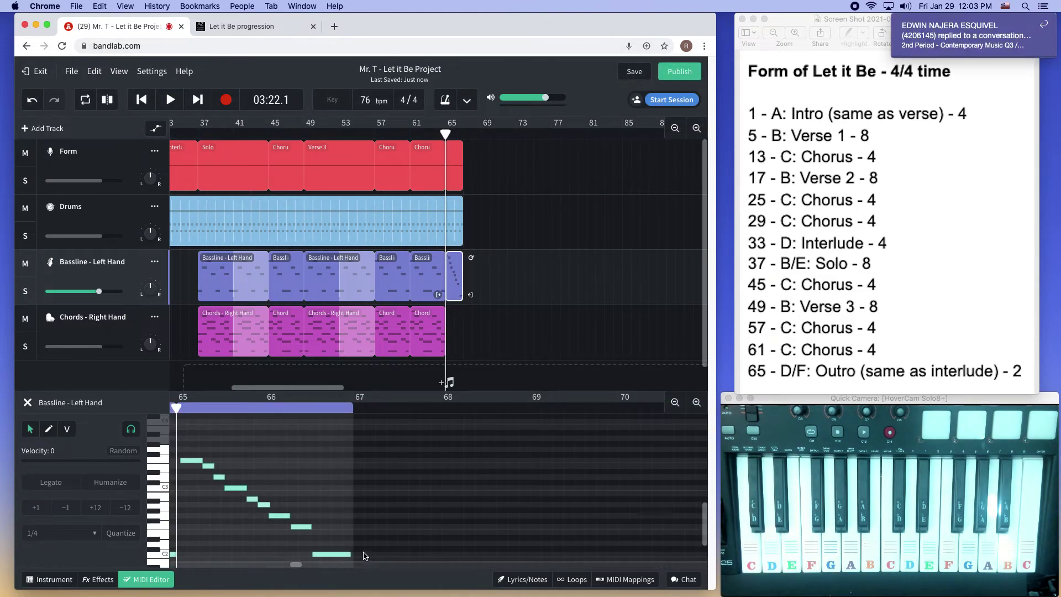
left_click_drag(362, 558, 188, 431)
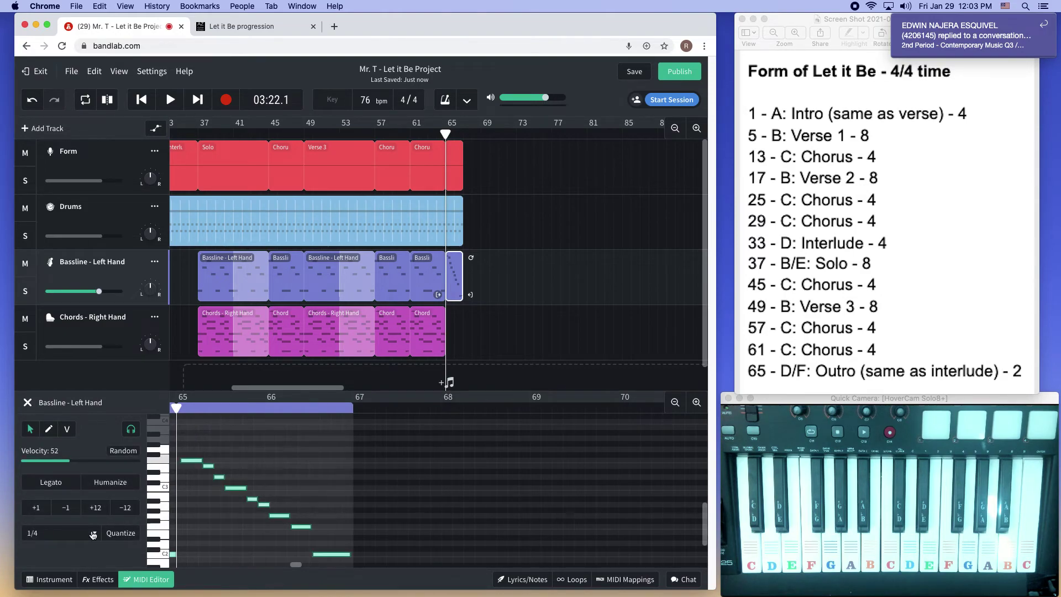
left_click(80, 535)
left_click(56, 480)
left_click(114, 534)
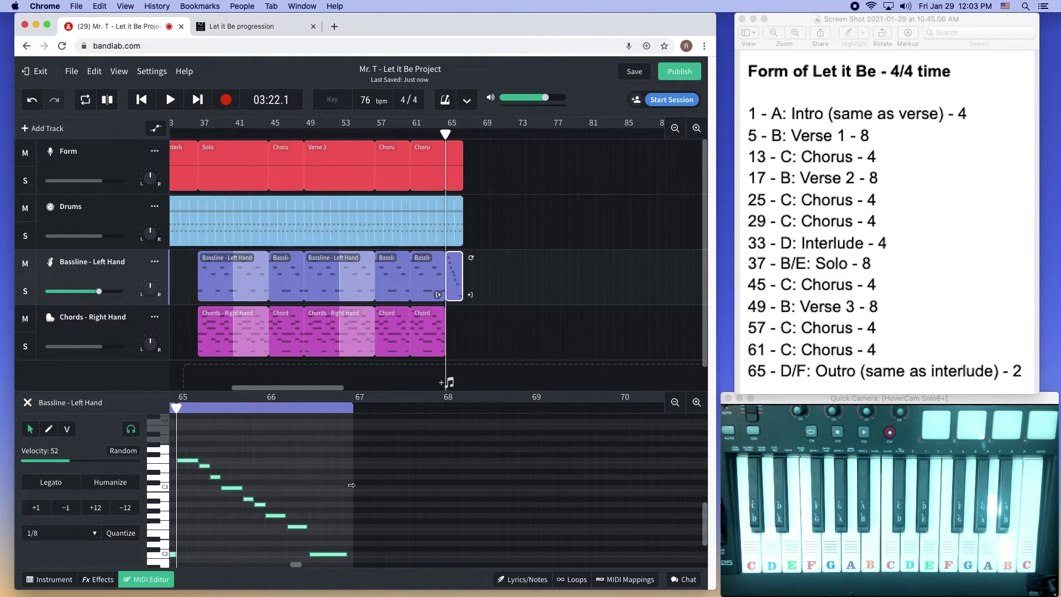
left_click(291, 471)
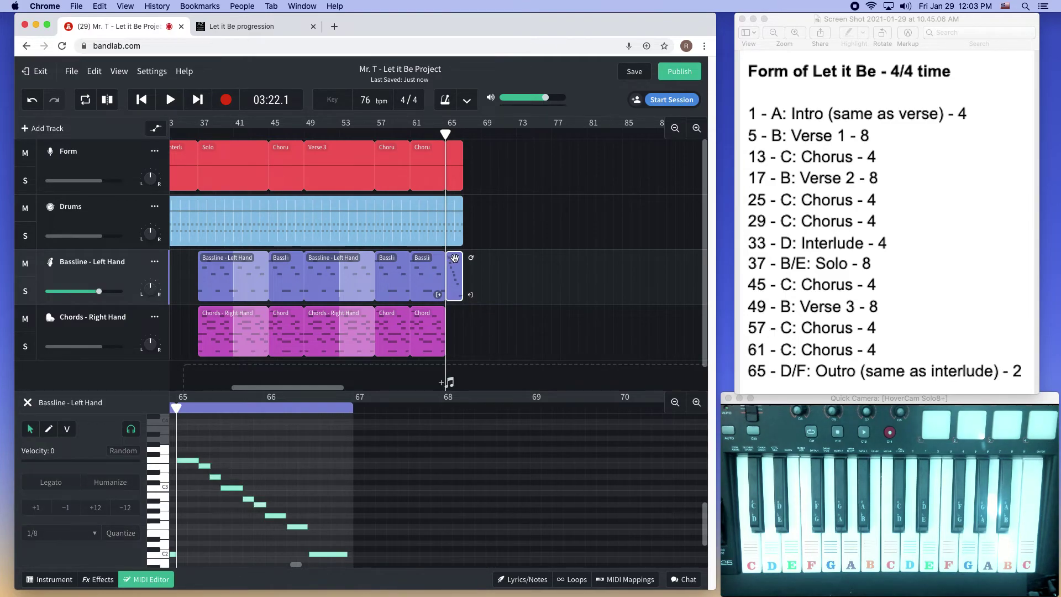
key("space")
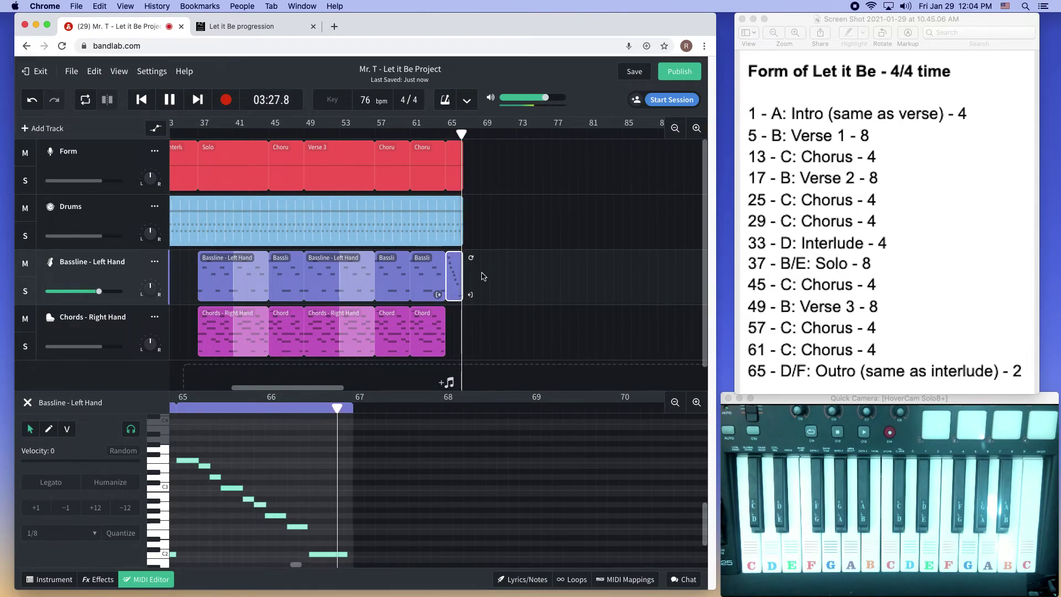
key("space")
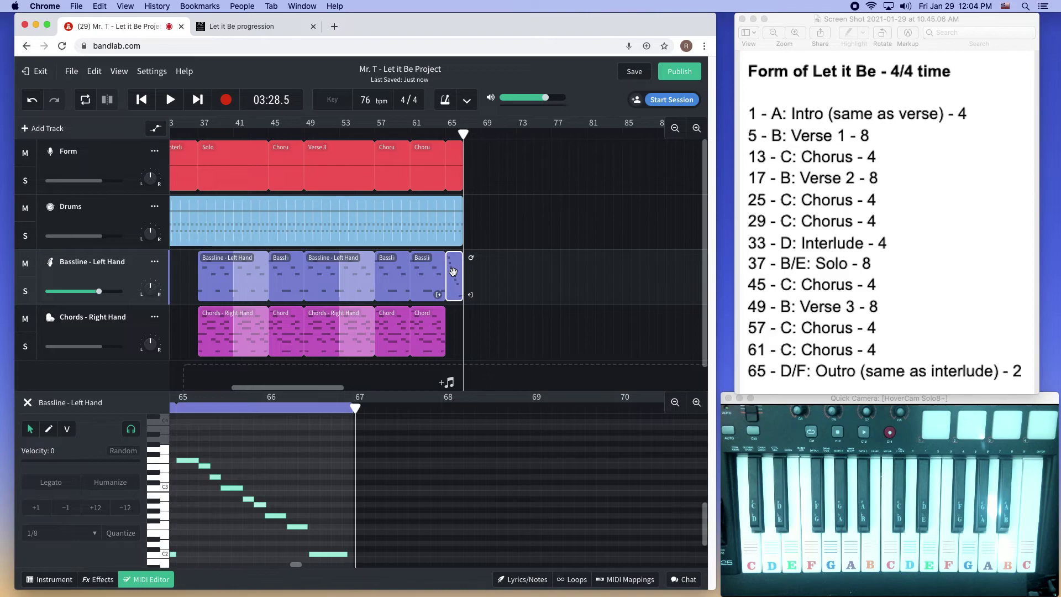
Step: Copy the outro bassline region onto the Chords - Right Hand track at bar 65
left_click(445, 136)
left_click(106, 335)
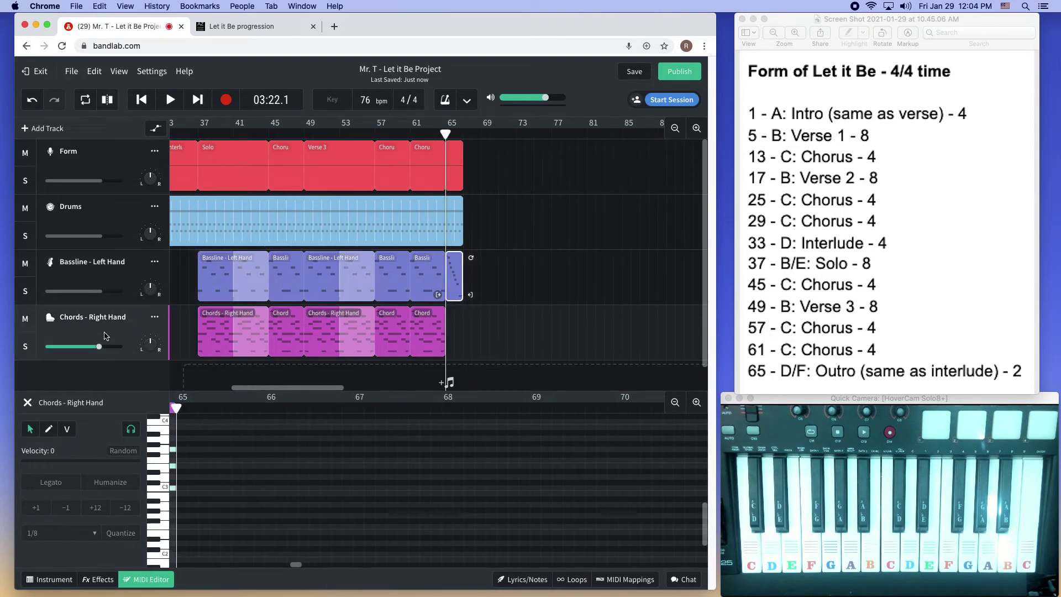
key("super+v")
left_click_drag(305, 390, 294, 391)
left_click_drag(294, 564, 291, 564)
Step: Transpose the copied outro notes on the Chords - Right Hand track up by 12 semitones
left_click_drag(343, 456, 479, 563)
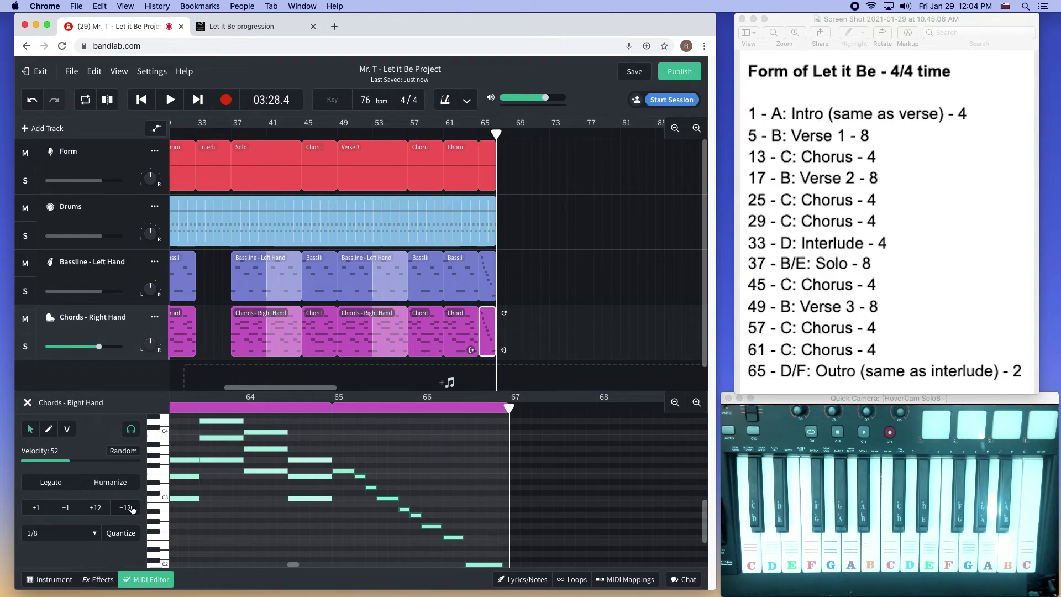
left_click(95, 507)
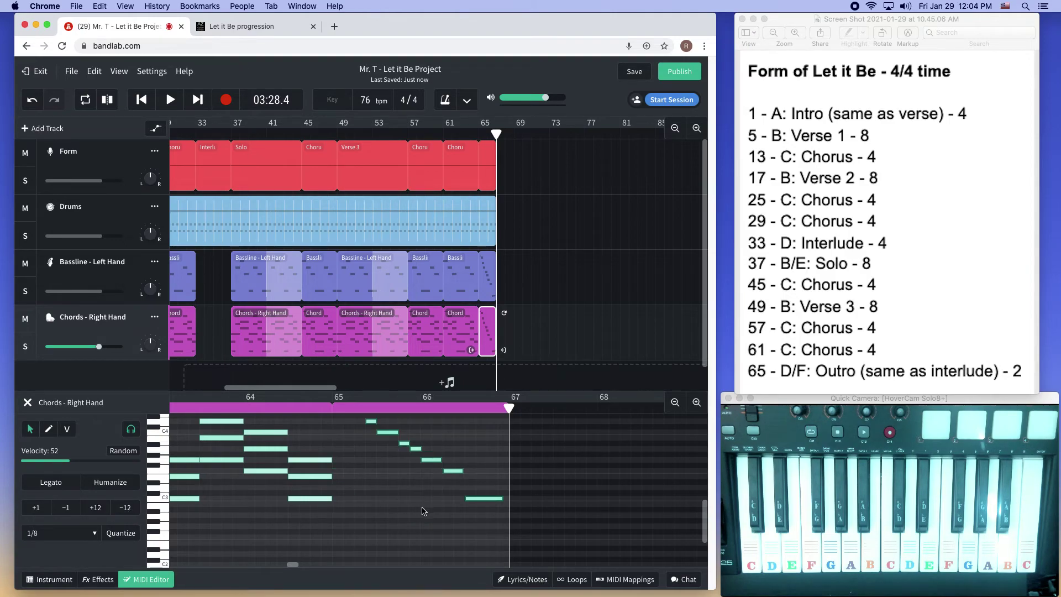
scroll(423, 508, "up", 3)
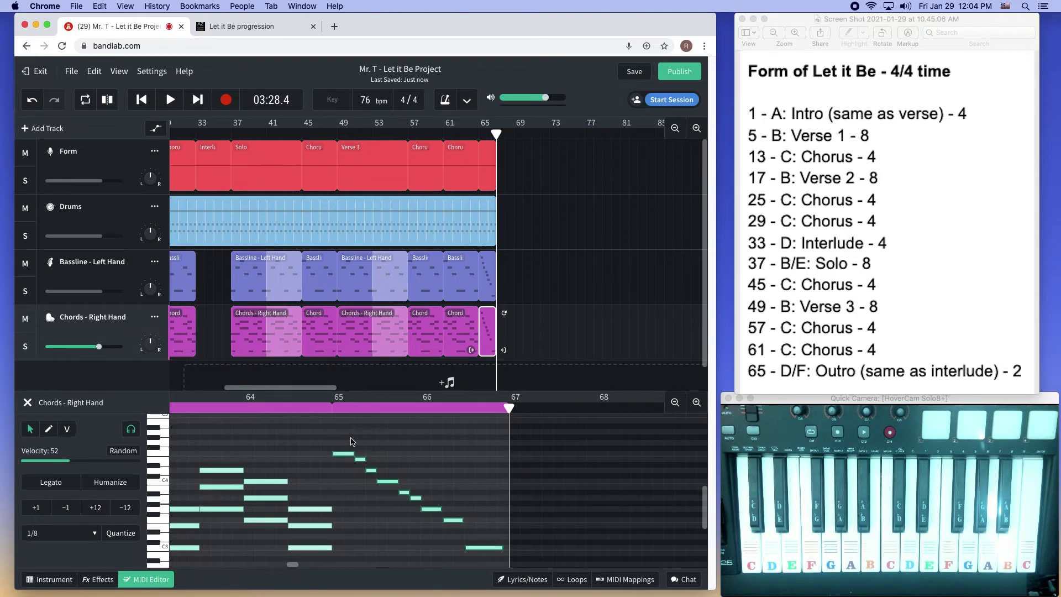
Step: Copy the right-hand outro region to the interlude at bar 33 and loop it up to bar 37
left_click(484, 324)
left_click(484, 325)
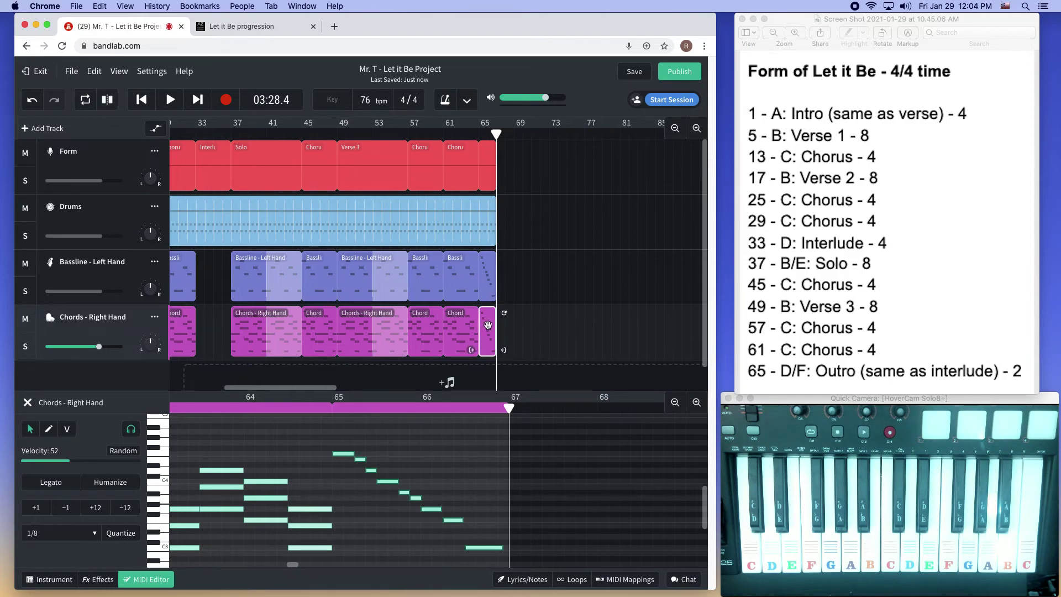
left_click(196, 134)
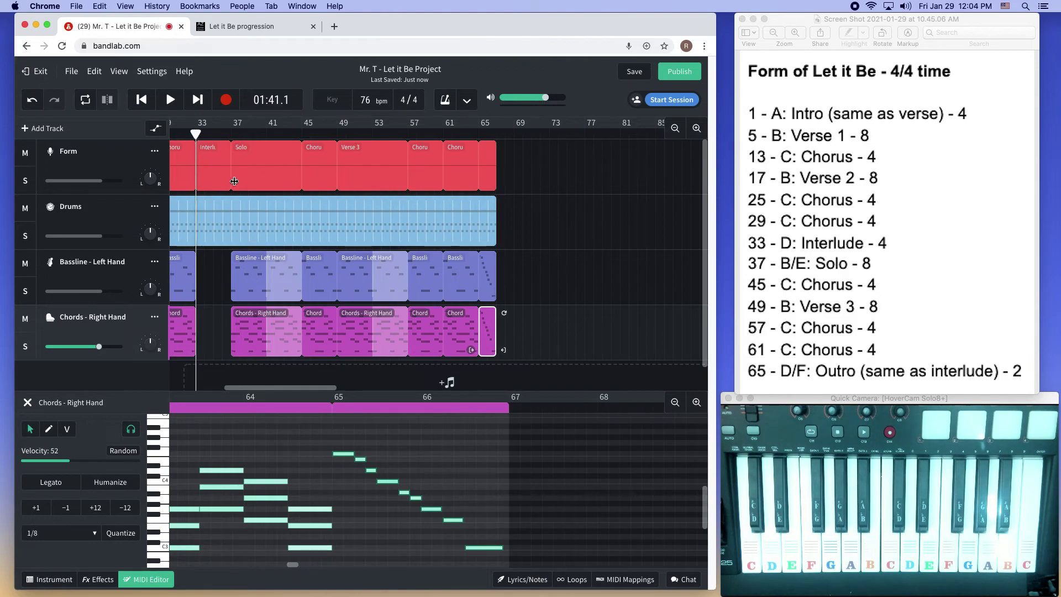
key("super+v")
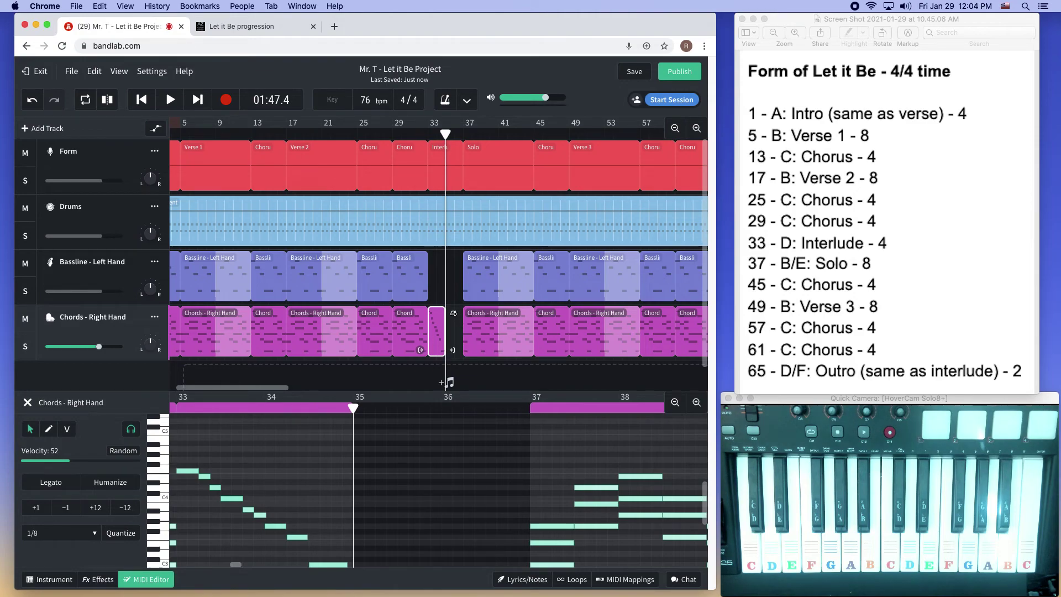
left_click_drag(453, 313, 468, 315)
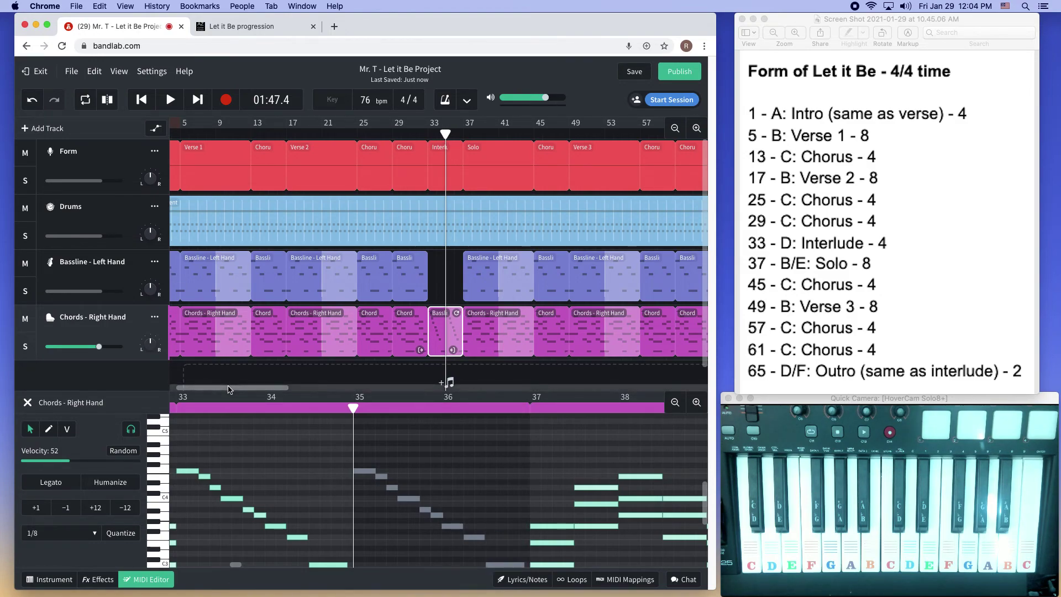
Step: Copy the left-hand outro bassline region and paste it twice into the interlude, at bars 33 and 35
scroll(254, 385, "right", 5)
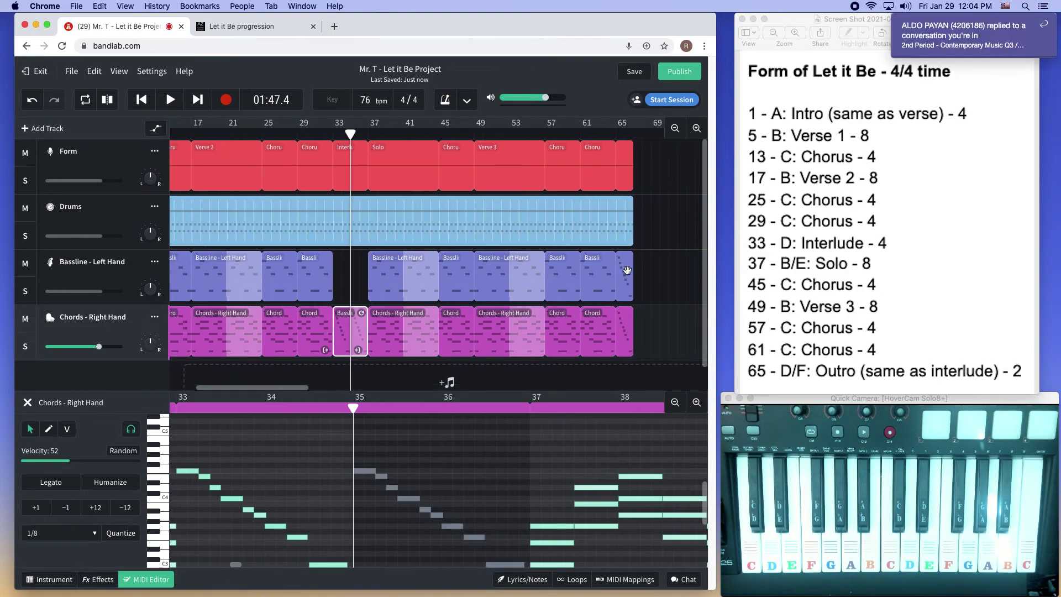
left_click(624, 277)
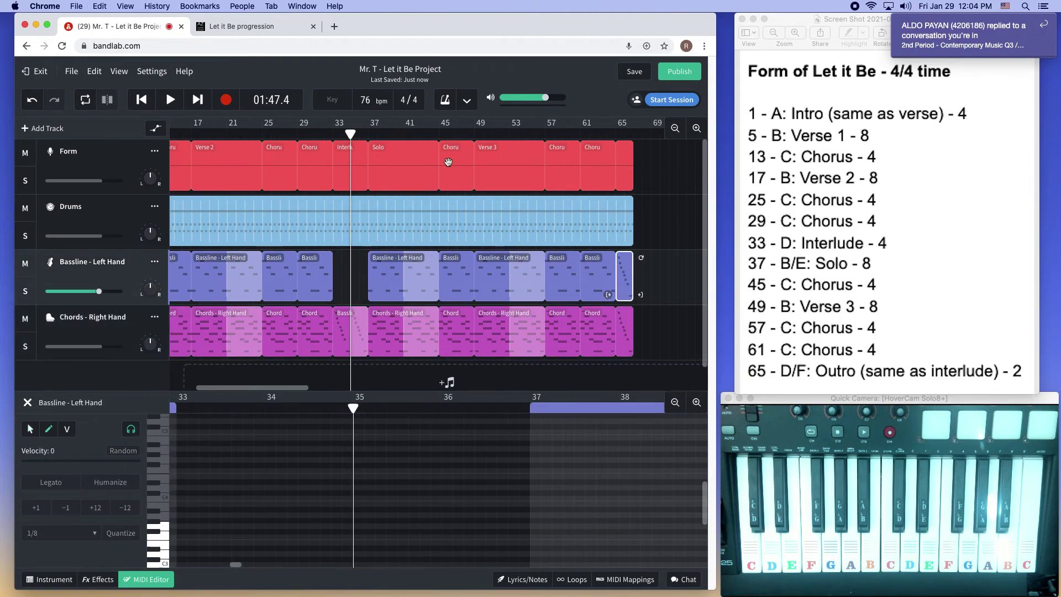
left_click(334, 134)
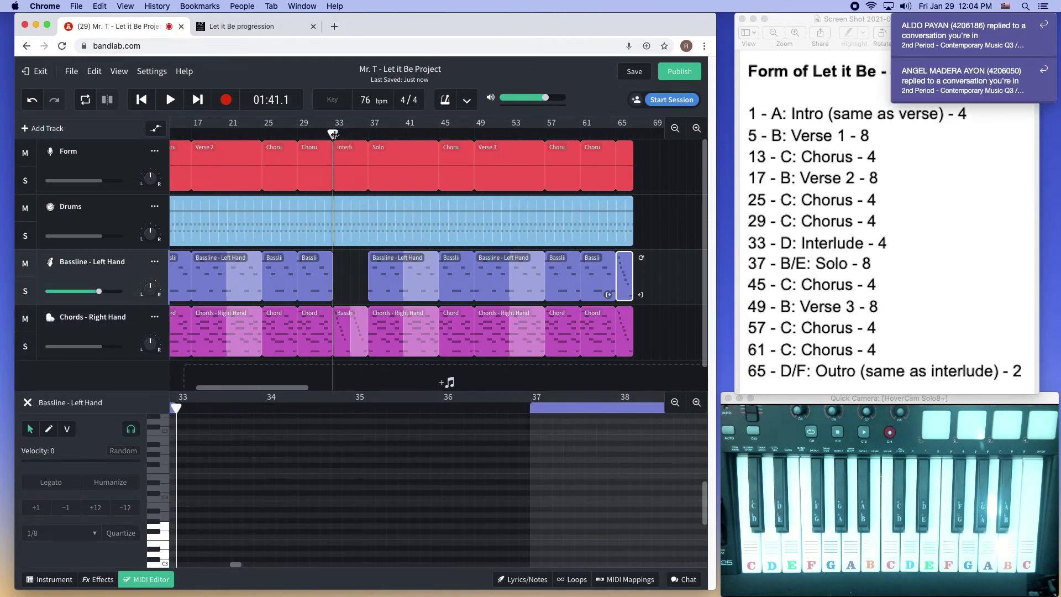
key("super+v")
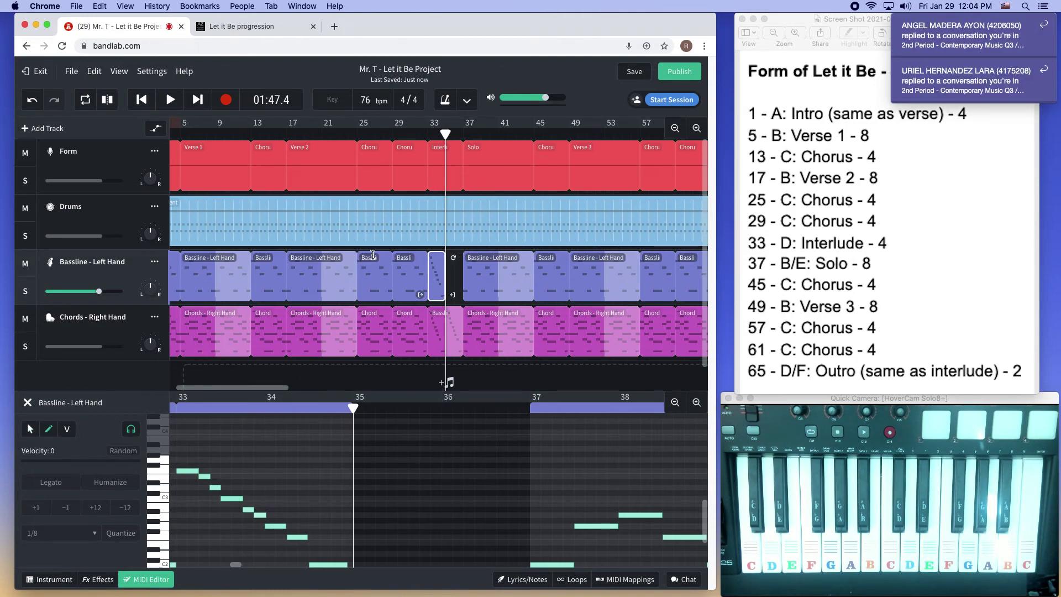
key("super+v")
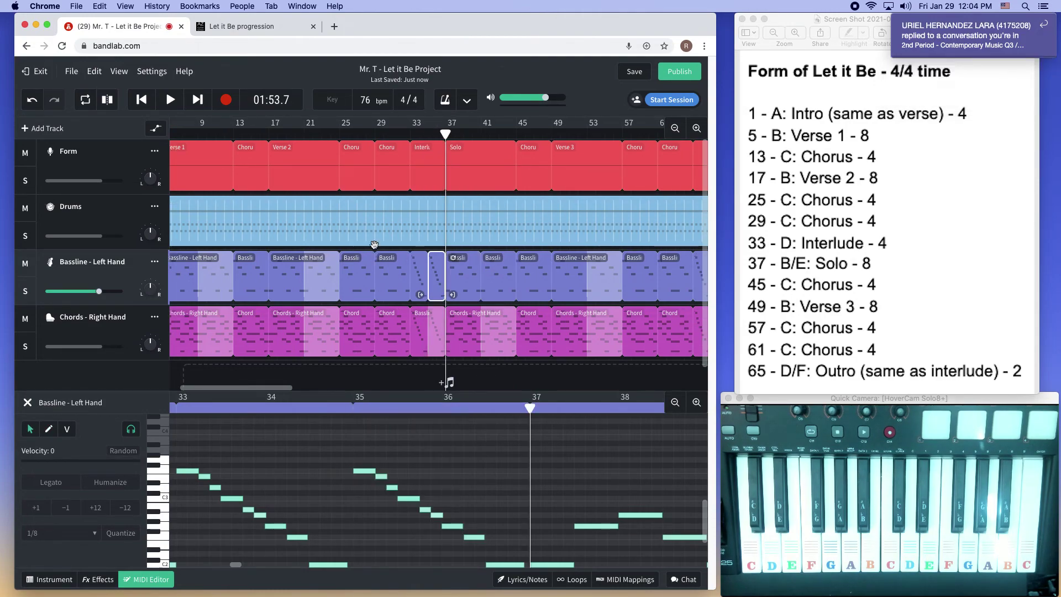
Step: Play back the interlude from bar 33 into the start of the solo to check it
left_click(410, 132)
key("space")
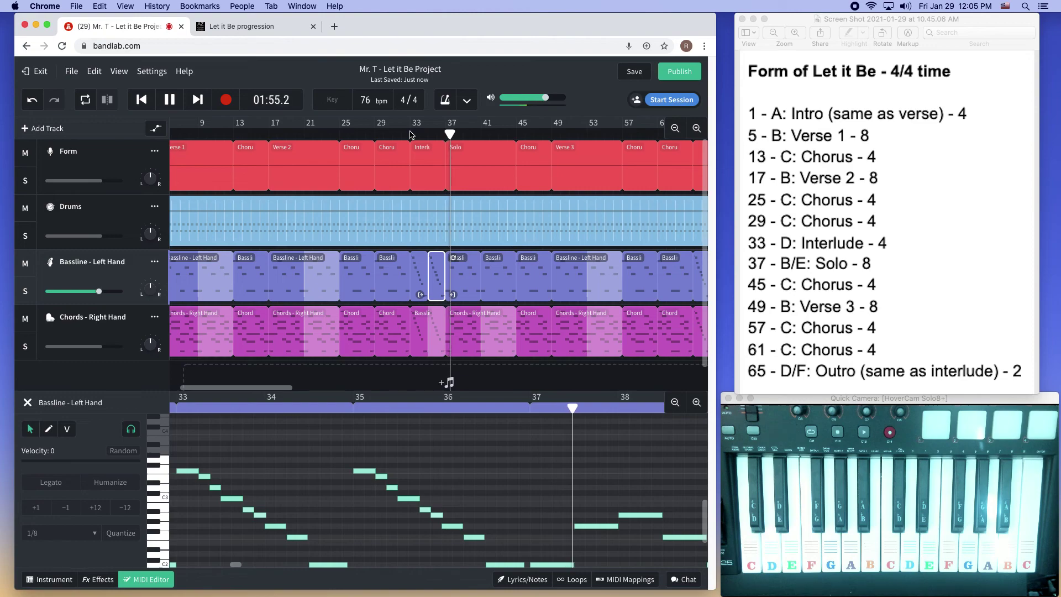
key("space")
scroll(550, 474, "down", 1)
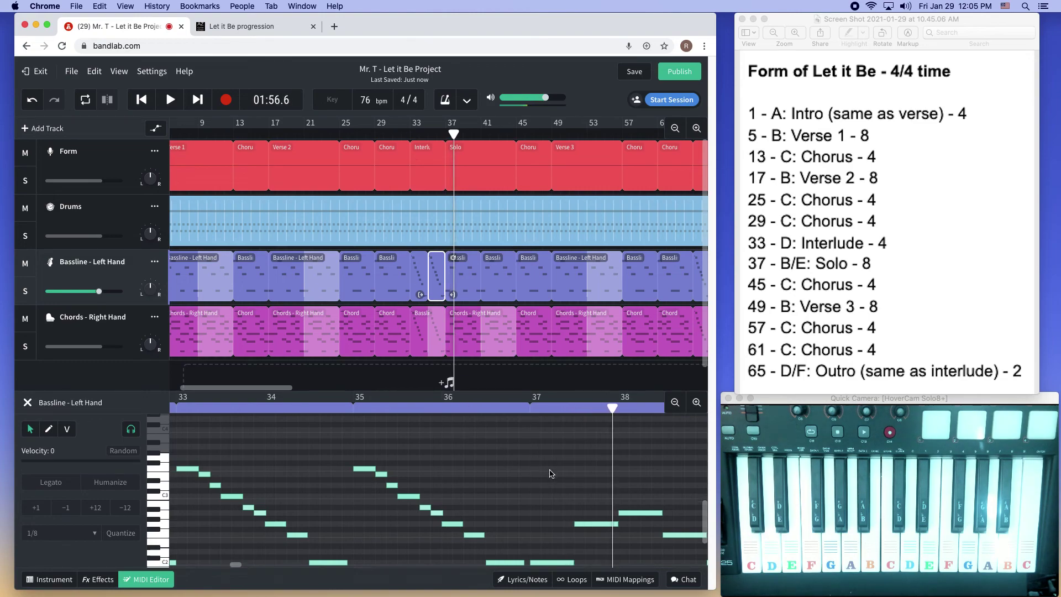
Step: Try shifting the solo's first bass note at bar 37 and replay the transition out of the interlude
scroll(550, 474, "down", 4)
left_click_drag(546, 480, 556, 477)
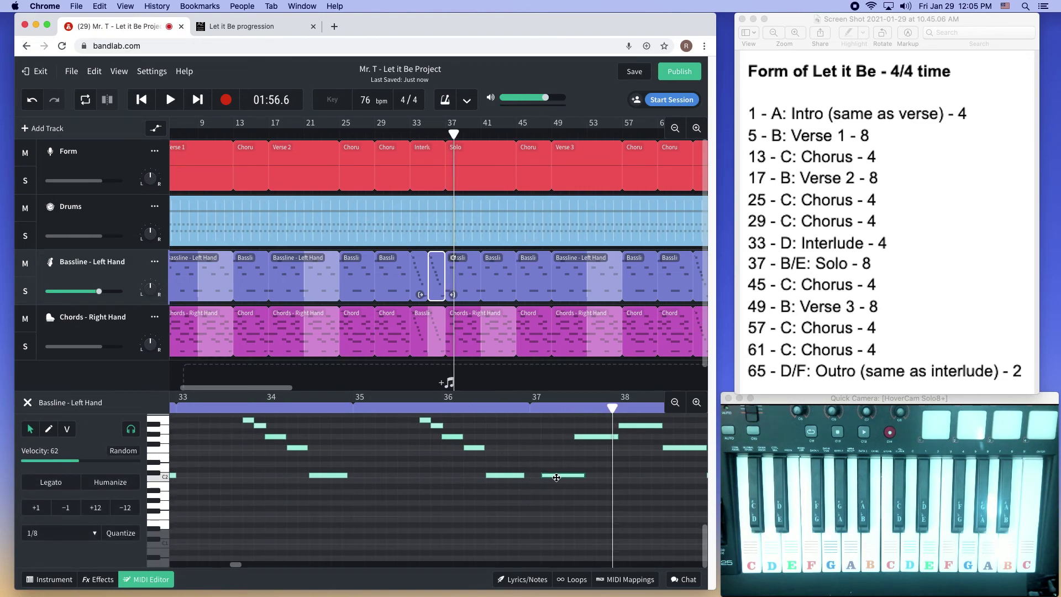
left_click(439, 135)
key("space")
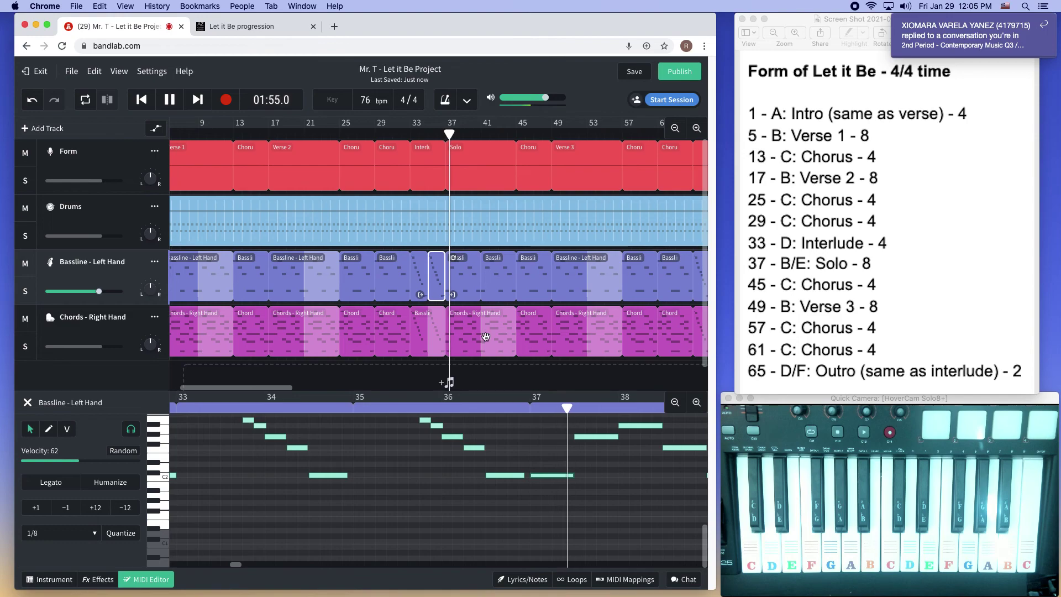
key("space")
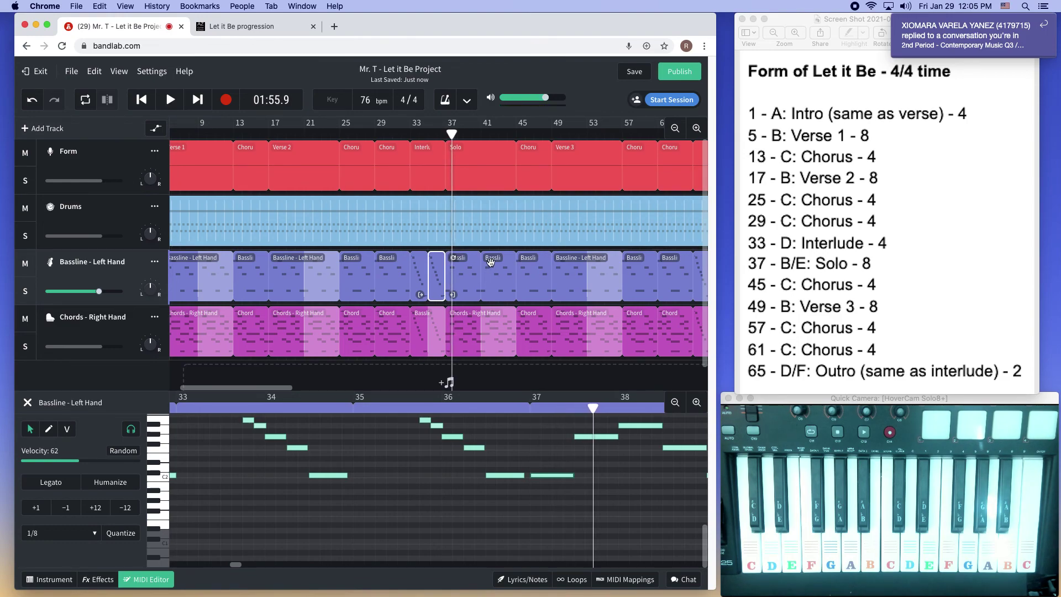
Step: Save the project, fit the whole arrangement in view and close the MIDI Editor
left_click(629, 72)
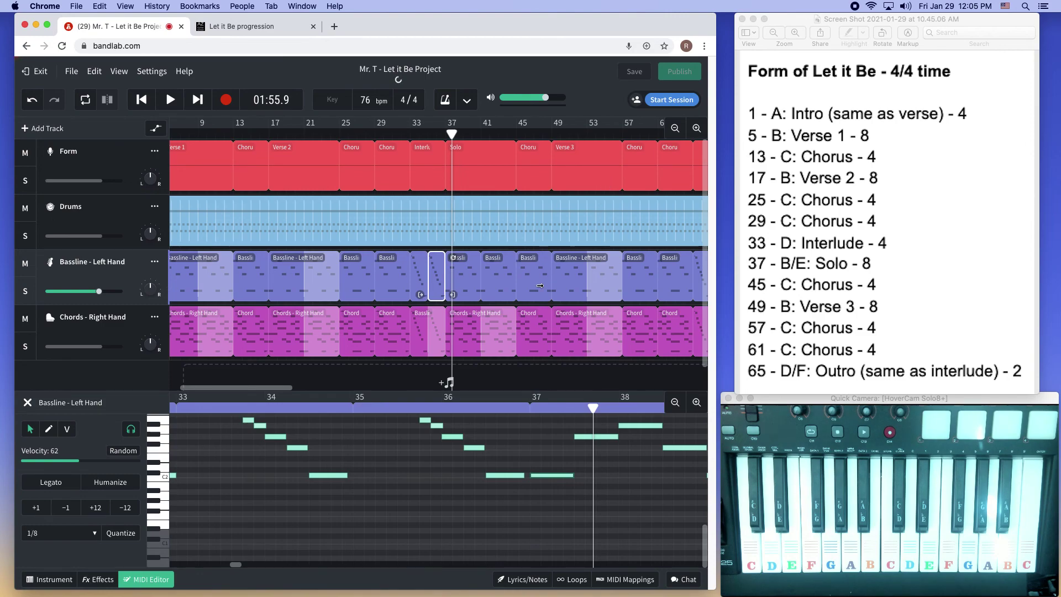
left_click(676, 129)
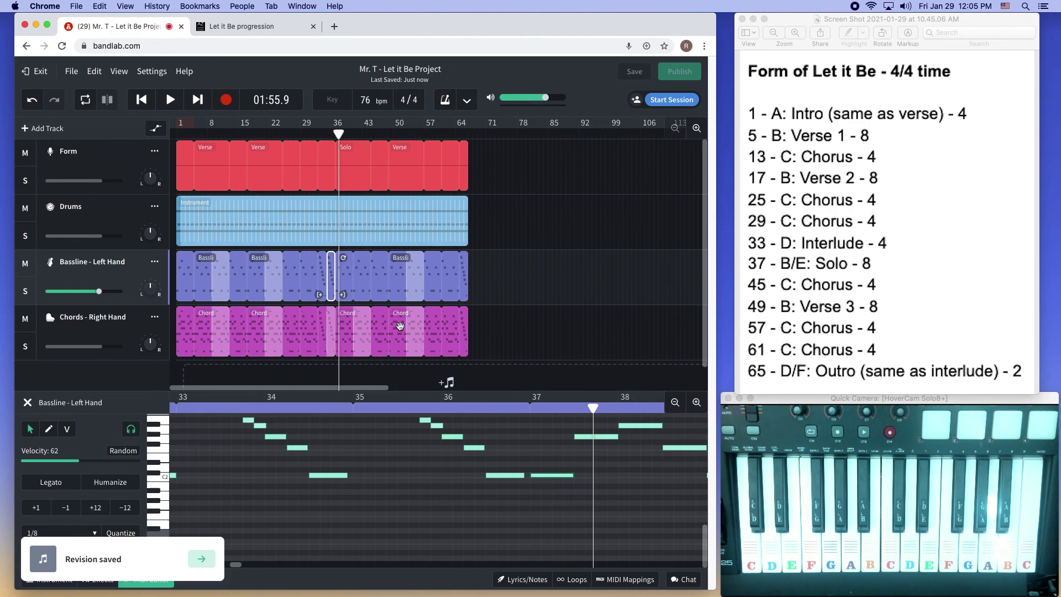
scroll(387, 331, "down", 1)
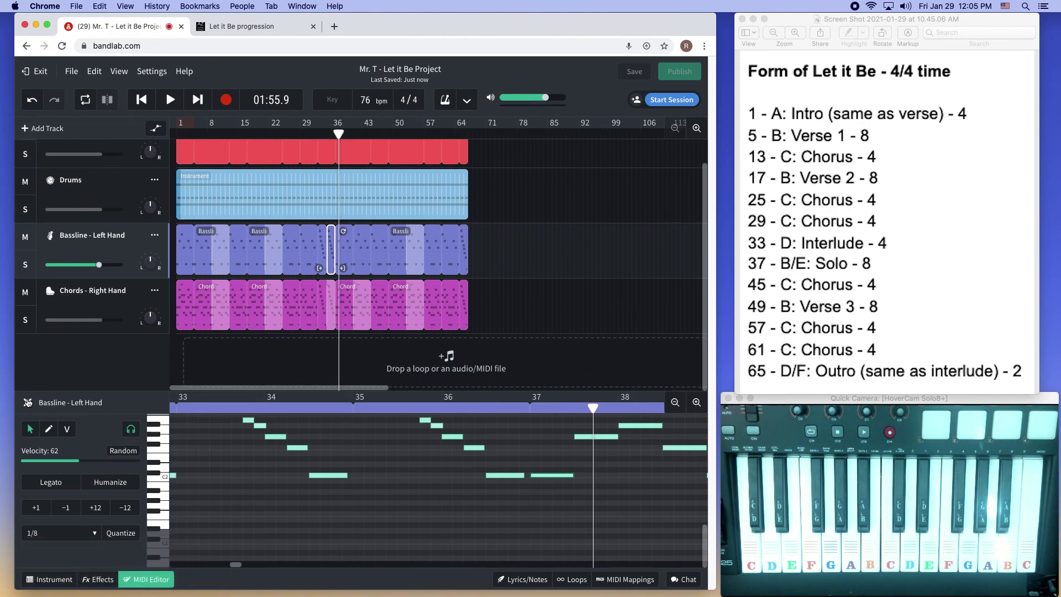
left_click(27, 403)
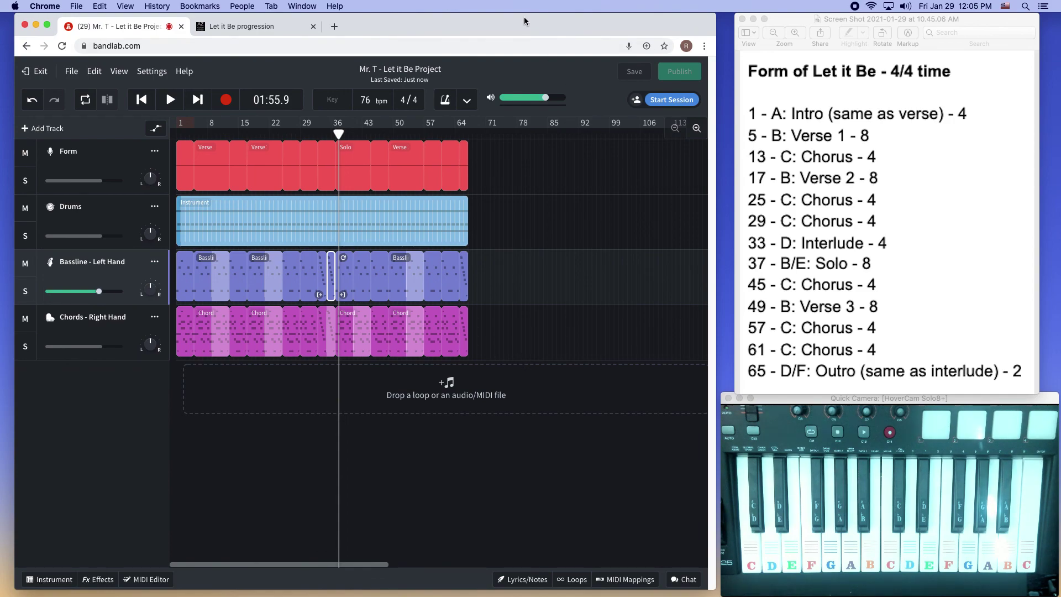
Step: Switch to QuickTime Player and bring up its file commands
left_click(914, 178)
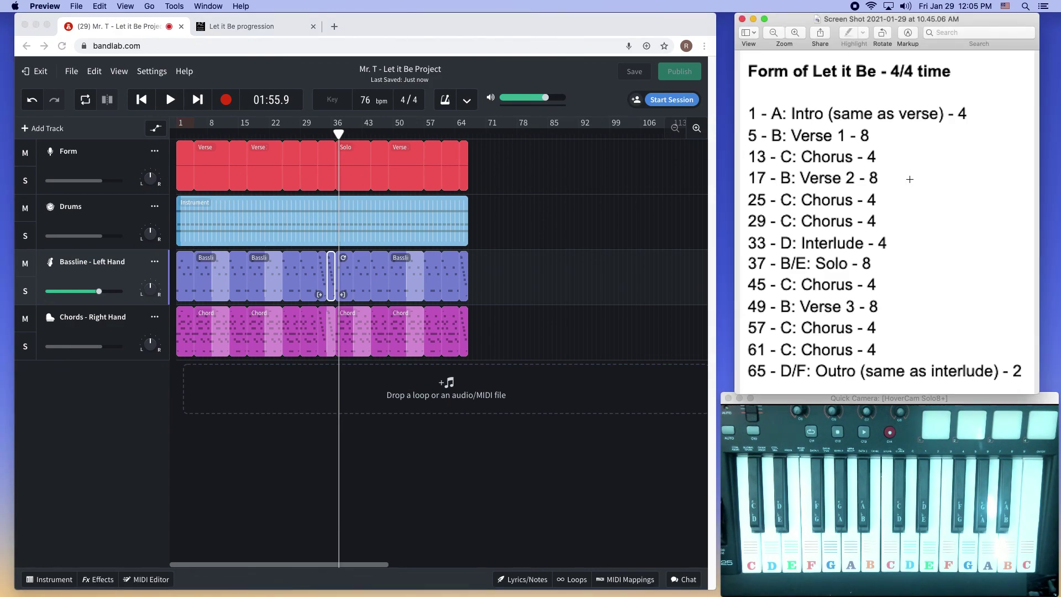
left_click(581, 18)
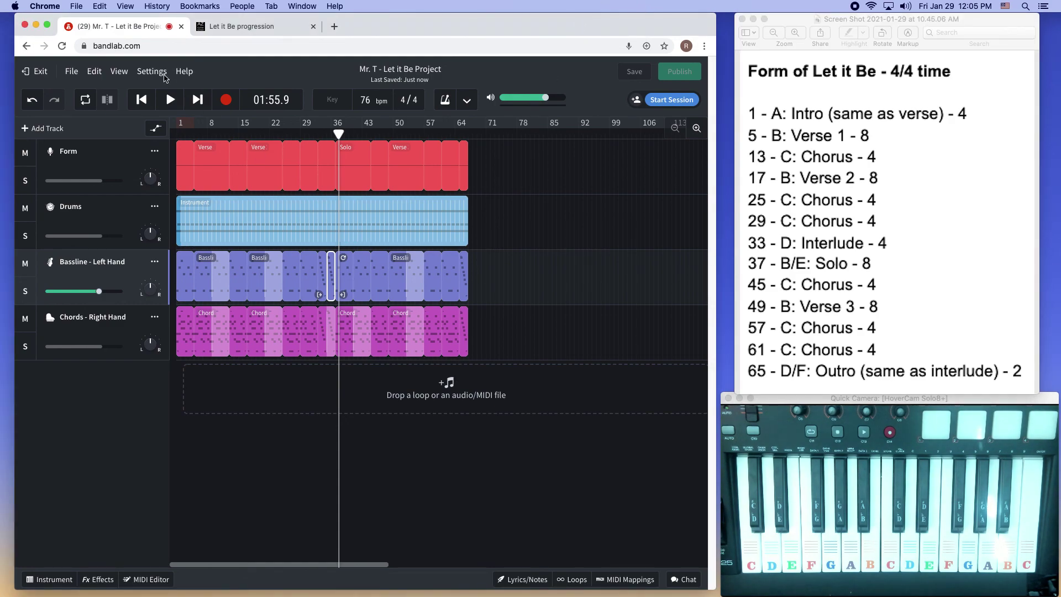
left_click(834, 563)
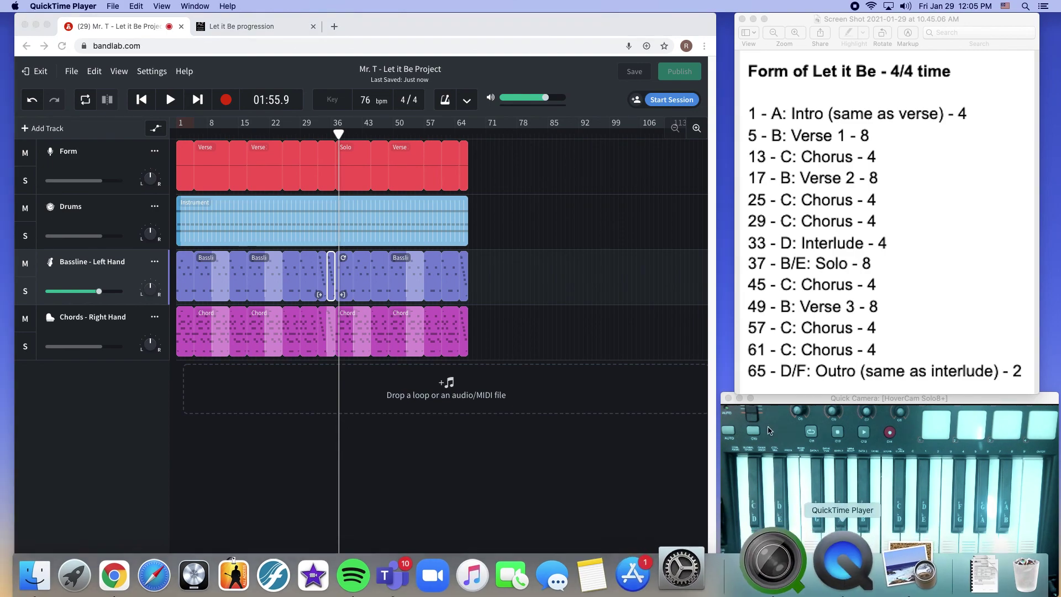
left_click(113, 6)
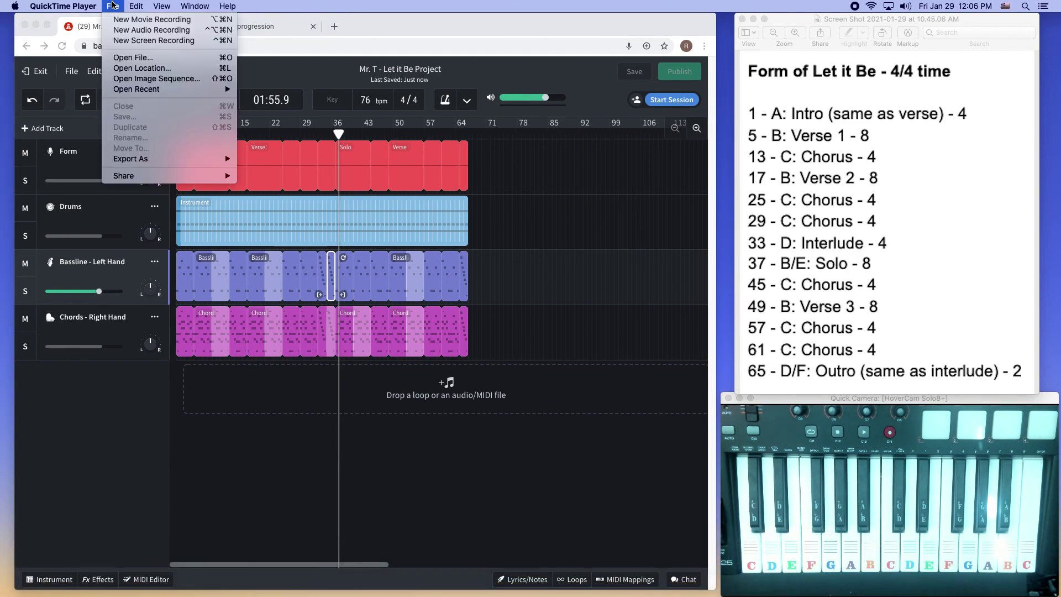